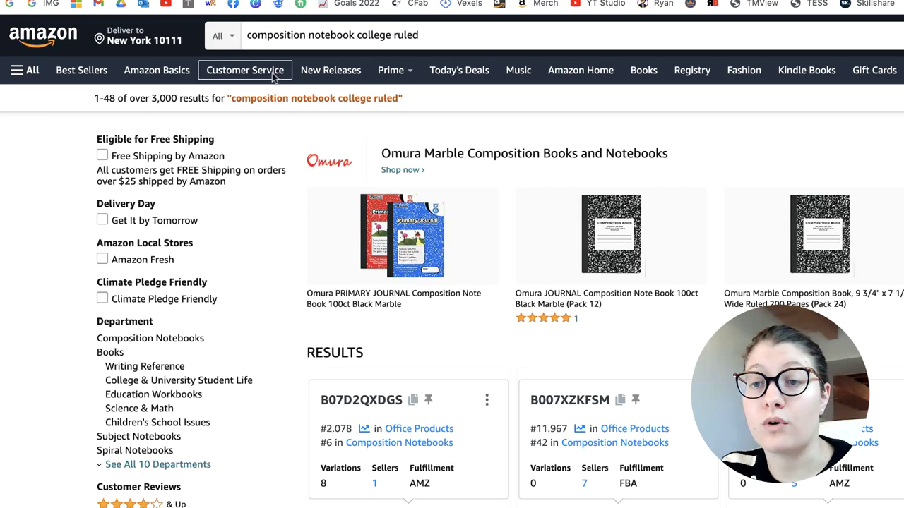
- Bring up the keyword suggestions for the Amazon search "composition notebook college ruled"
{"action": "left_click_drag", "start_coordinate": [248, 34], "coordinate": [432, 34]}
{"action": "left_click", "coordinate": [432, 34]}
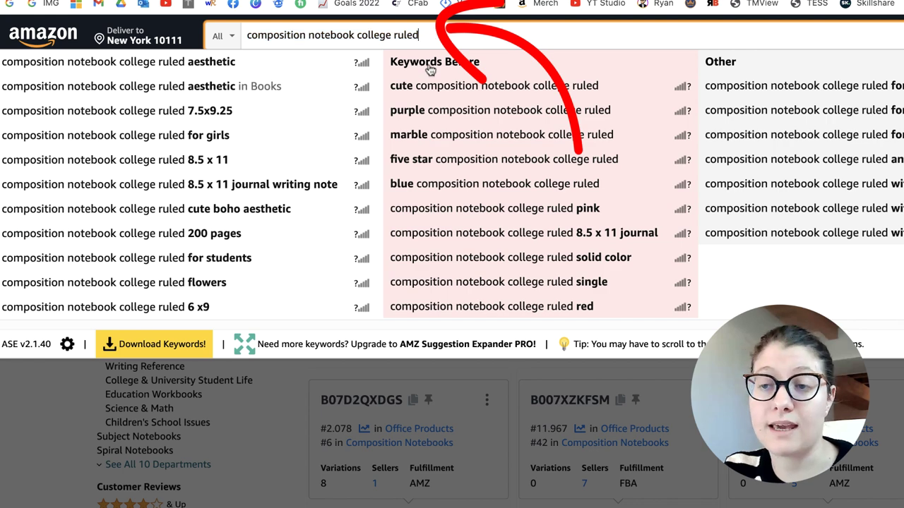
{"action": "left_click", "coordinate": [304, 410]}
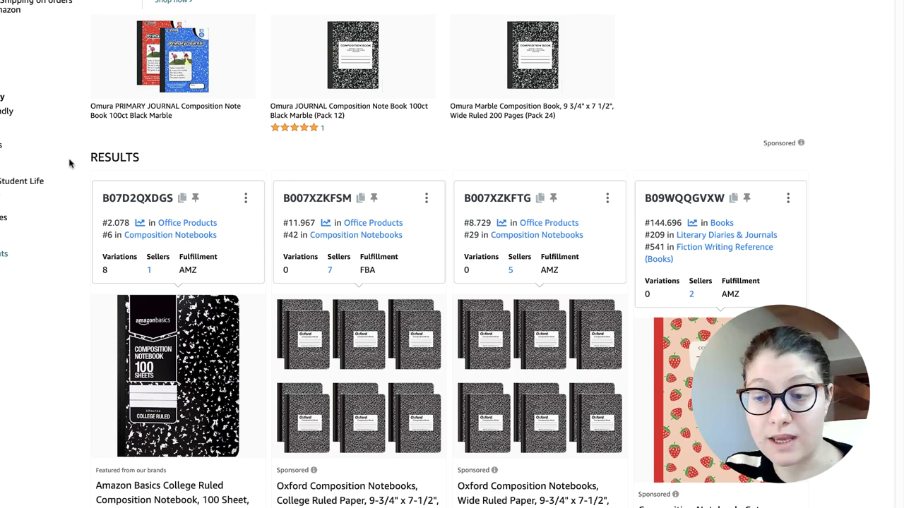
- Examine the cover designs, prices and sales ranks of the composition notebooks in the Amazon search results
{"action": "scroll", "coordinate": [71, 161], "scroll_direction": "down", "scroll_amount": 4}
{"action": "mouse_move", "coordinate": [141, 139]}
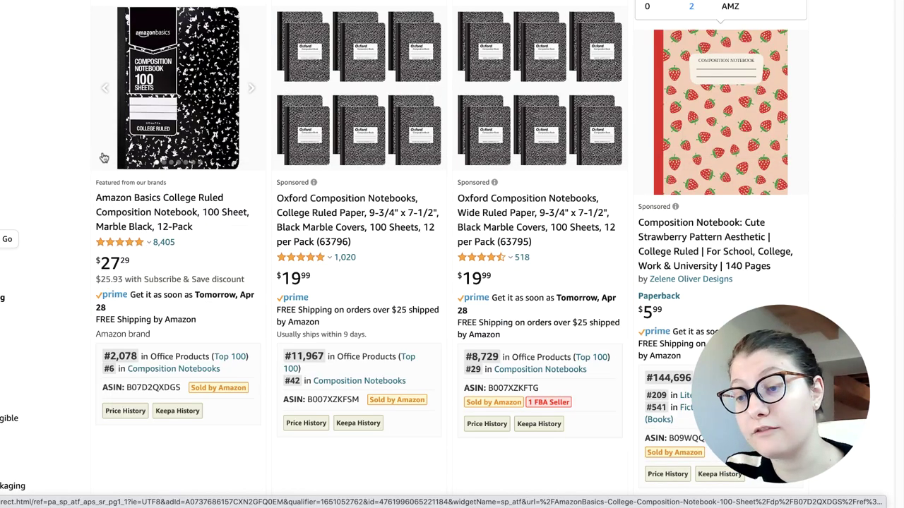
{"action": "mouse_move", "coordinate": [177, 180]}
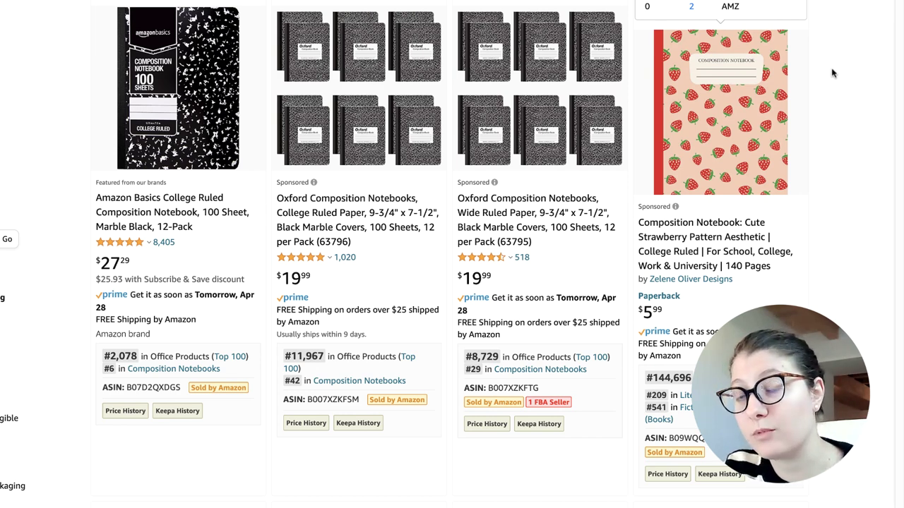
{"action": "mouse_move", "coordinate": [757, 106]}
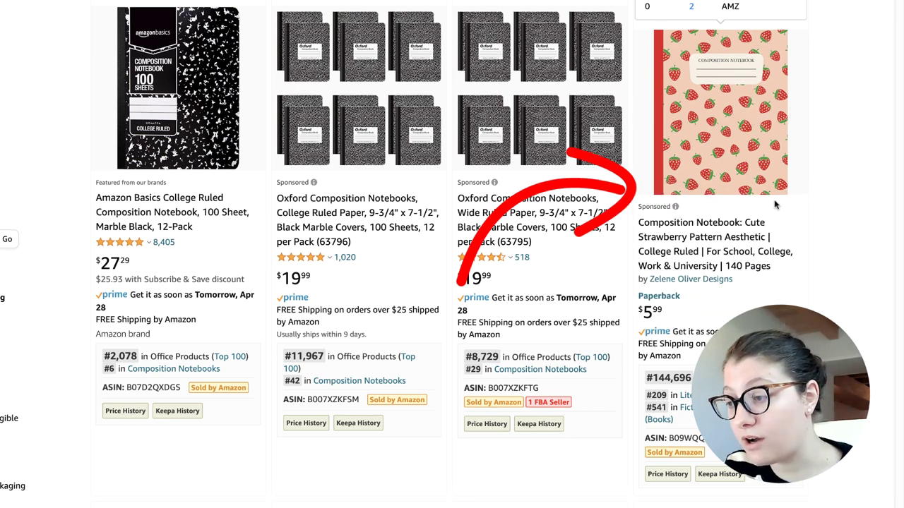
{"action": "mouse_move", "coordinate": [742, 165]}
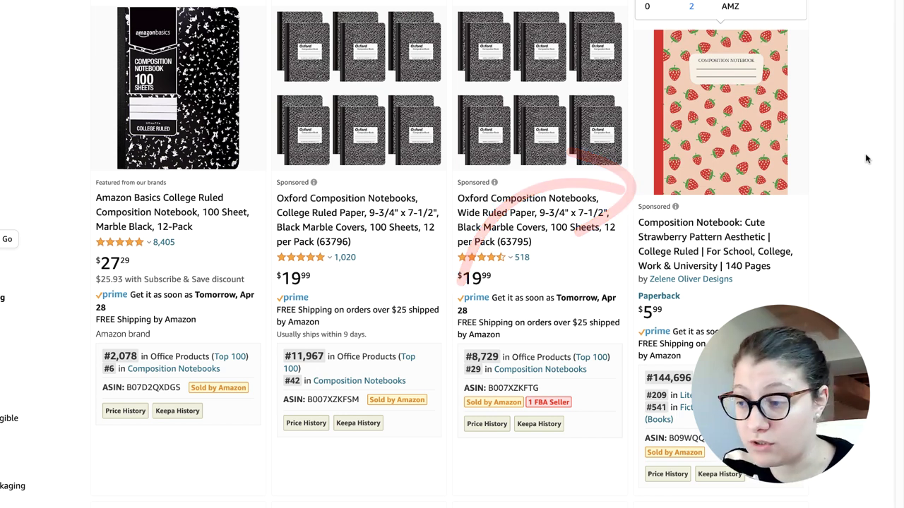
{"action": "scroll", "coordinate": [865, 153], "scroll_direction": "down", "scroll_amount": 5}
{"action": "scroll", "coordinate": [587, 101], "scroll_direction": "down", "scroll_amount": 13}
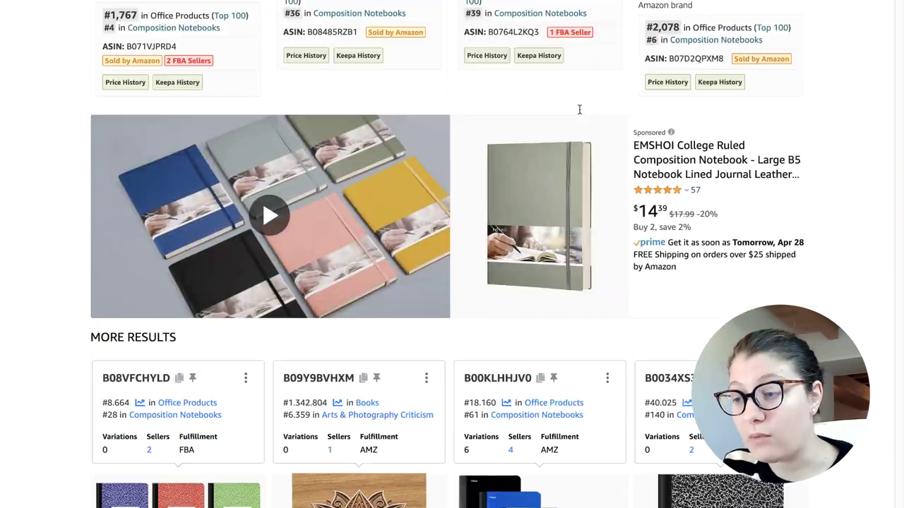
{"action": "scroll", "coordinate": [578, 116], "scroll_direction": "up", "scroll_amount": 2}
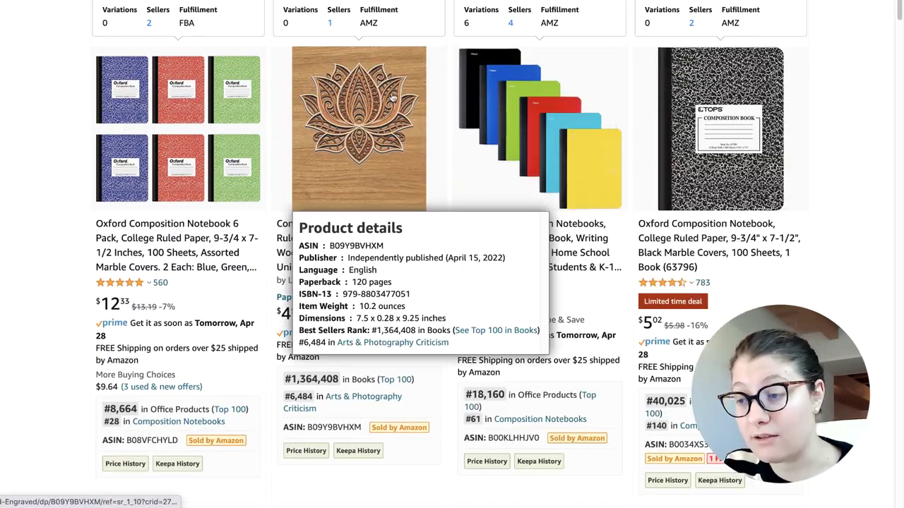
{"action": "scroll", "coordinate": [402, 99], "scroll_direction": "down", "scroll_amount": 6}
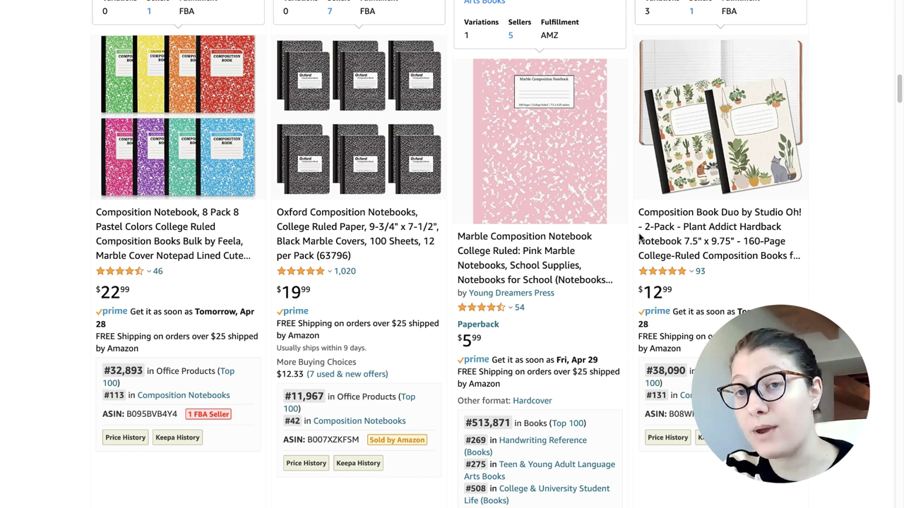
{"action": "scroll", "coordinate": [639, 238], "scroll_direction": "down", "scroll_amount": 6}
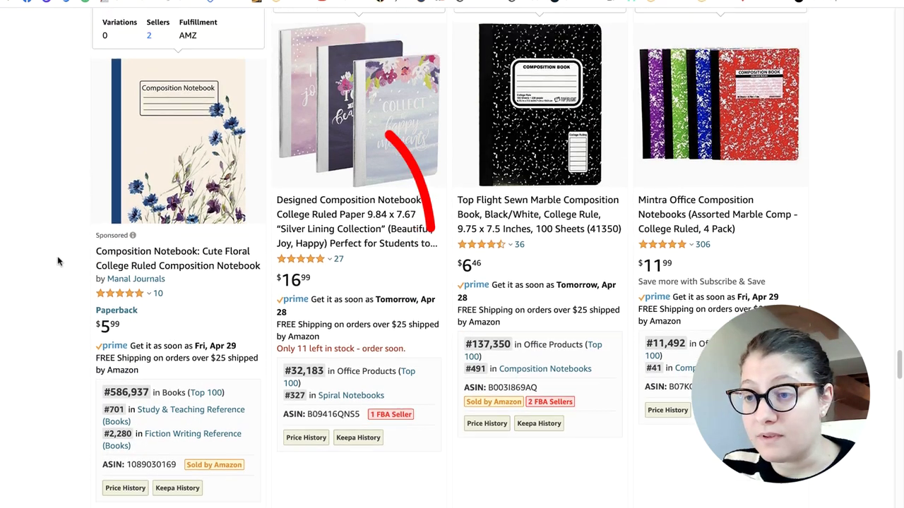
{"action": "scroll", "coordinate": [95, 236], "scroll_direction": "up", "scroll_amount": 1}
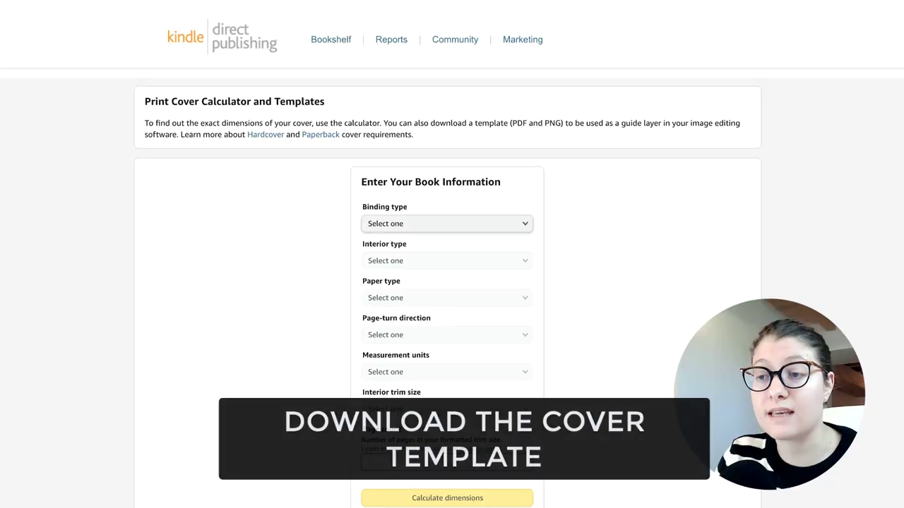
- In the KDP print cover calculator, choose Paperback binding, a Black & white interior and White paper
{"action": "scroll", "coordinate": [268, 106], "scroll_direction": "down", "scroll_amount": 1}
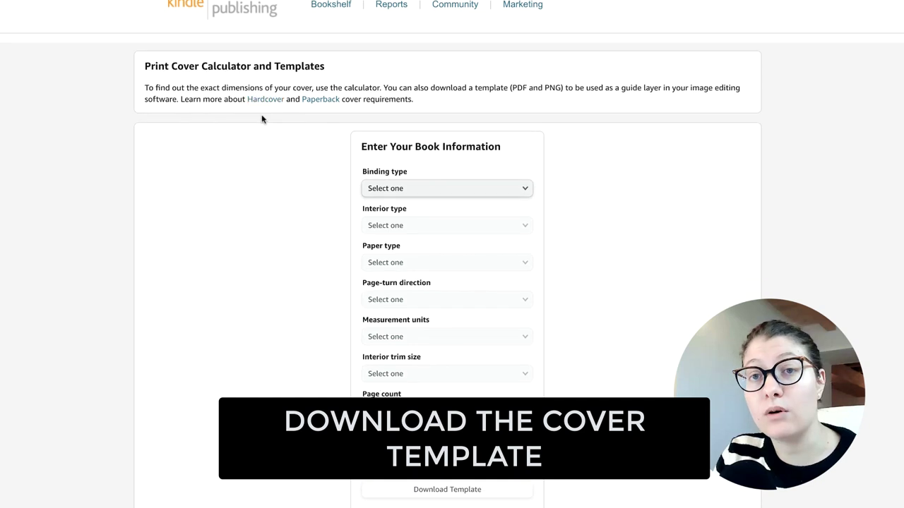
{"action": "scroll", "coordinate": [261, 118], "scroll_direction": "down", "scroll_amount": 1}
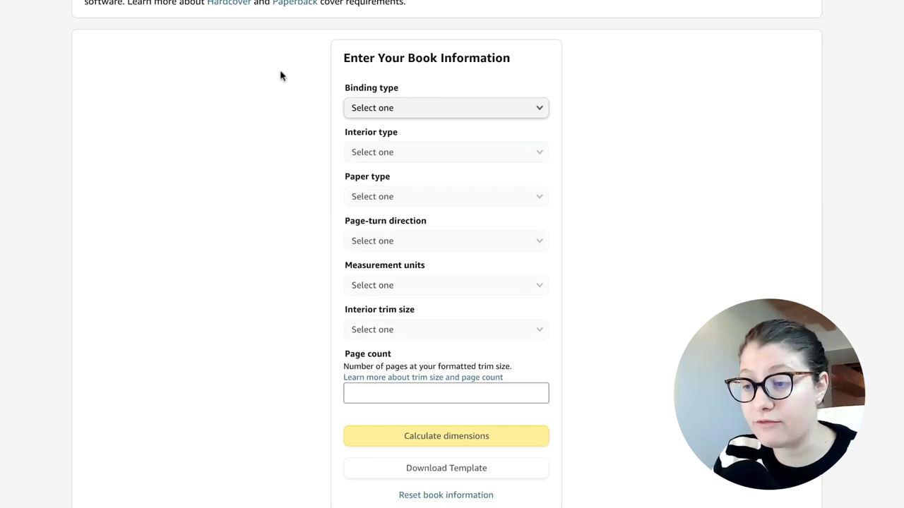
{"action": "left_click", "coordinate": [375, 112]}
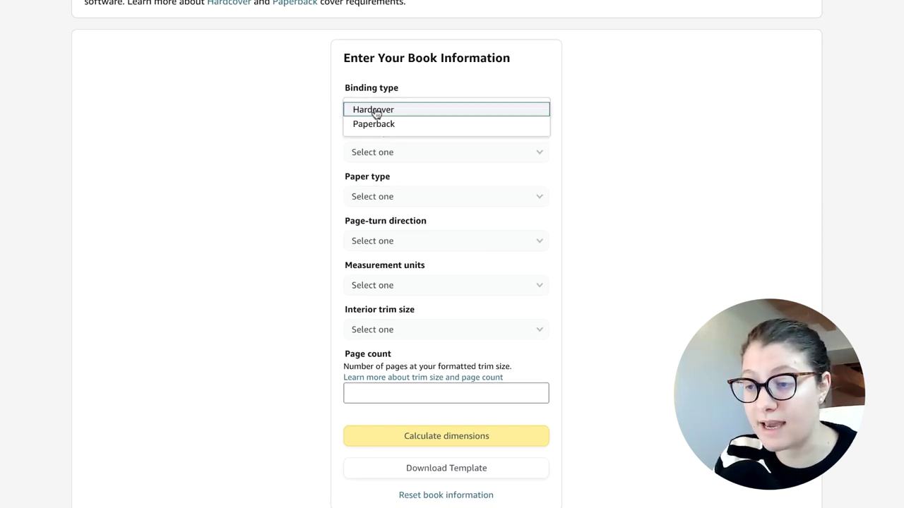
{"action": "left_click", "coordinate": [375, 124]}
{"action": "left_click", "coordinate": [379, 151]}
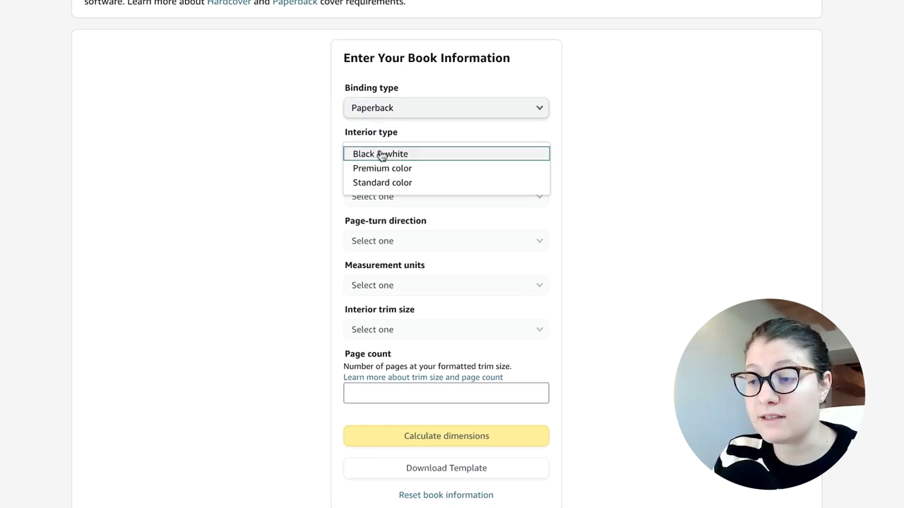
{"action": "left_click", "coordinate": [408, 155]}
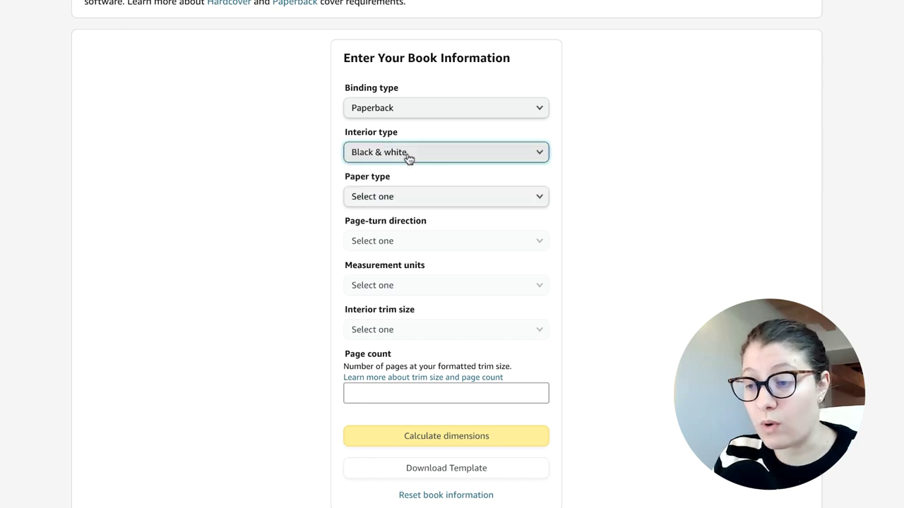
{"action": "left_click", "coordinate": [395, 197]}
{"action": "left_click", "coordinate": [394, 214]}
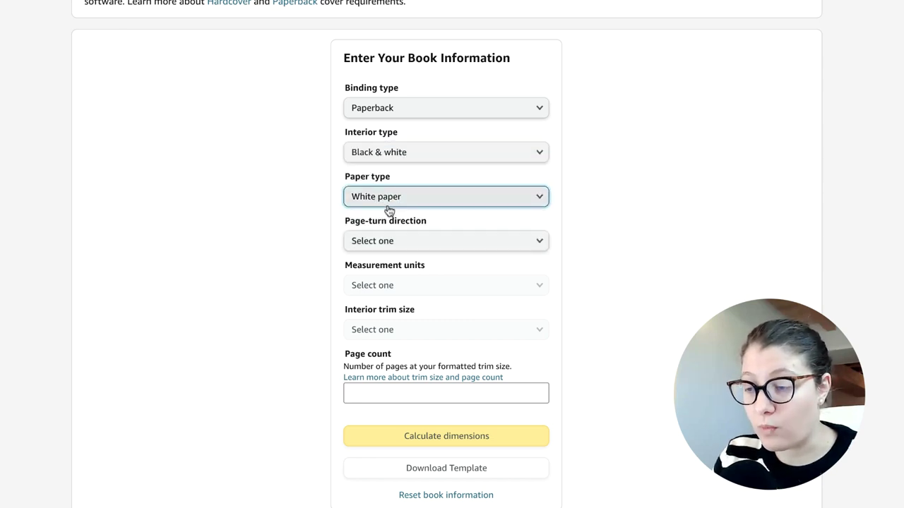
- Set the page-turn direction to Left to Right, the measurement units to Inches and the interior trim size to 8.5 x 11 in
{"action": "left_click", "coordinate": [389, 241]}
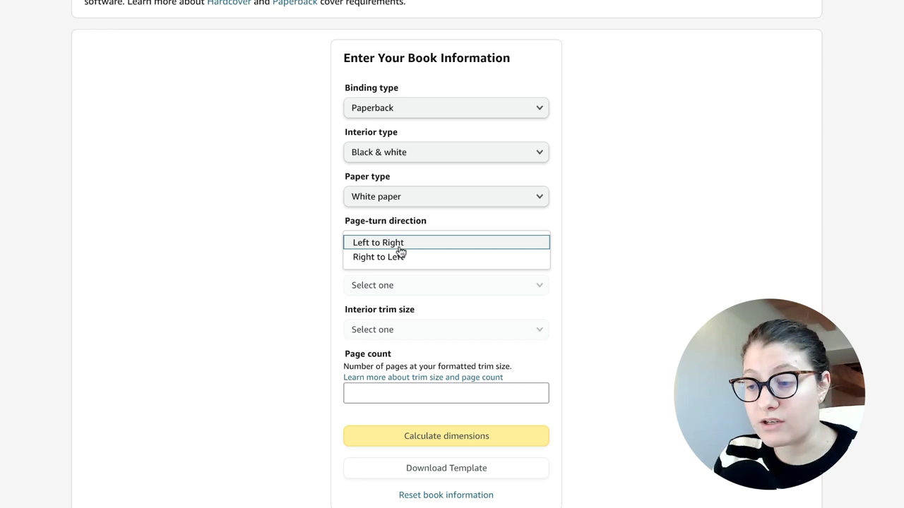
{"action": "left_click", "coordinate": [391, 244]}
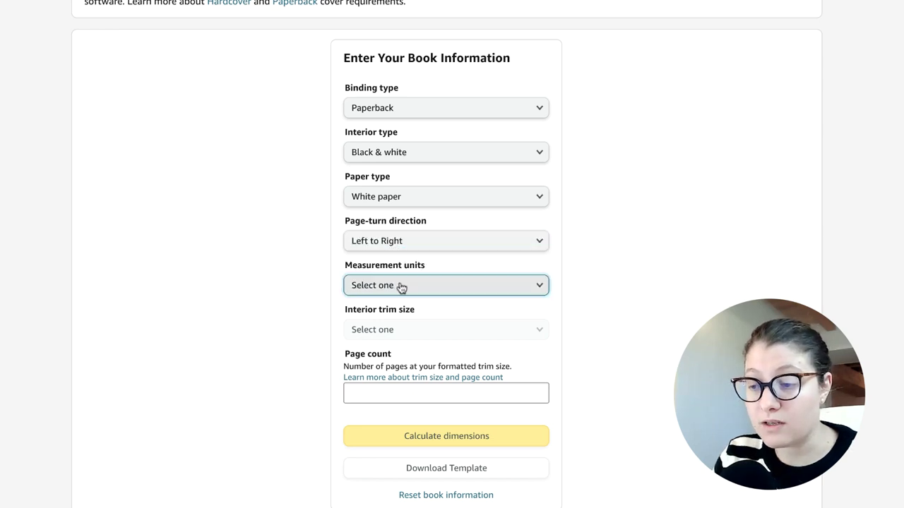
{"action": "left_click", "coordinate": [402, 288]}
{"action": "left_click", "coordinate": [387, 291]}
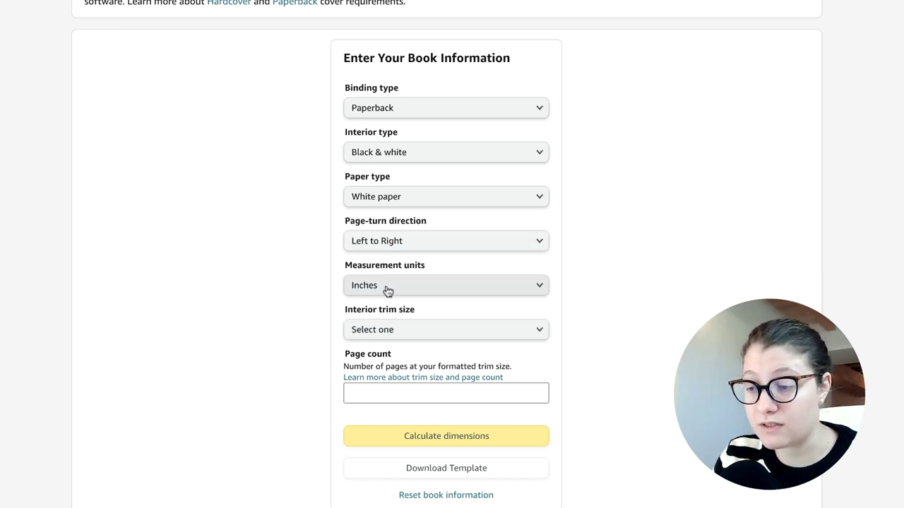
{"action": "left_click", "coordinate": [394, 331]}
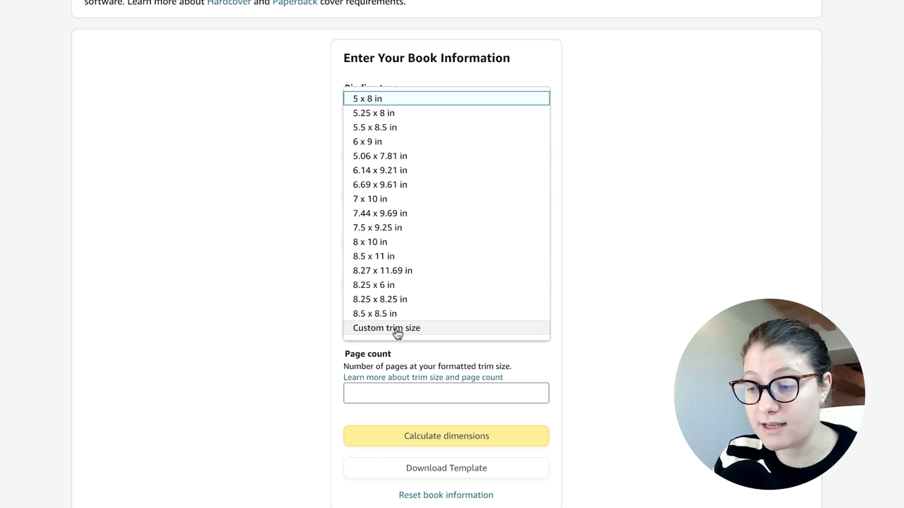
{"action": "left_click", "coordinate": [384, 258]}
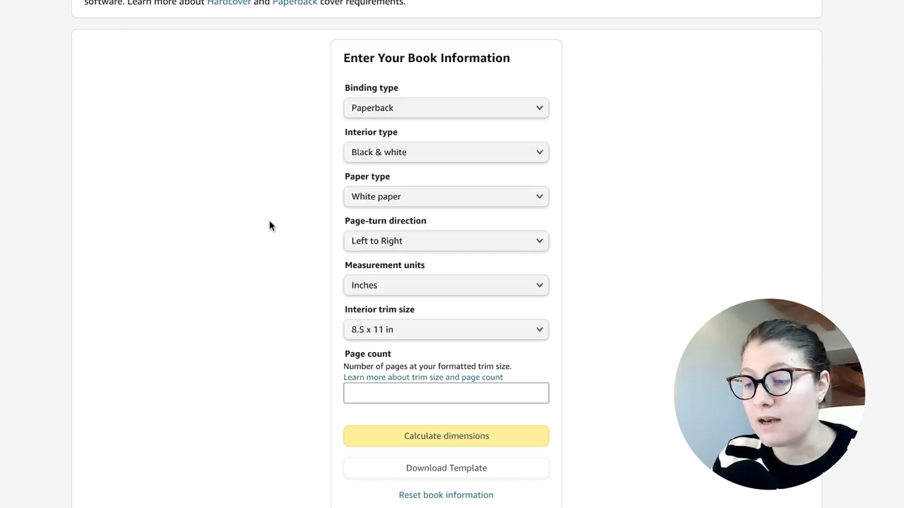
- Calculate the cover dimensions for a page count of 120 and download the cover template
{"action": "left_click", "coordinate": [368, 393]}
{"action": "left_click", "coordinate": [382, 442]}
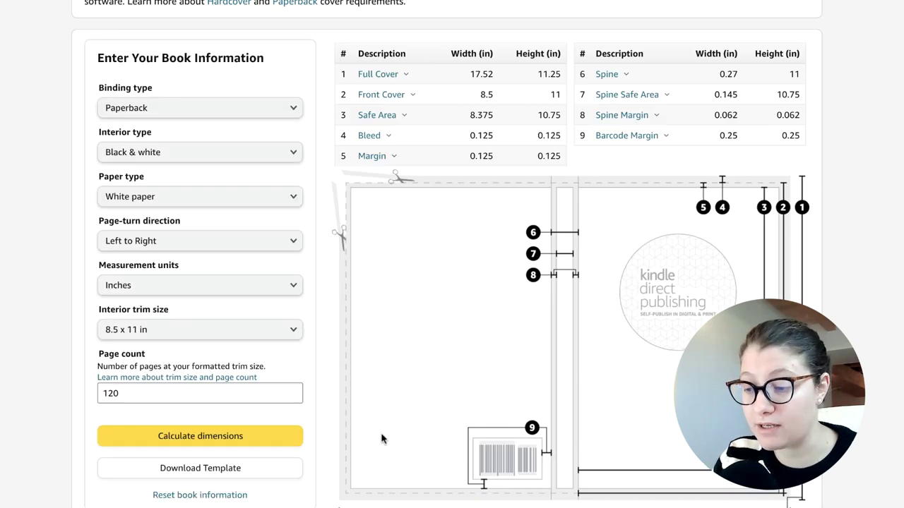
{"action": "left_click", "coordinate": [222, 469]}
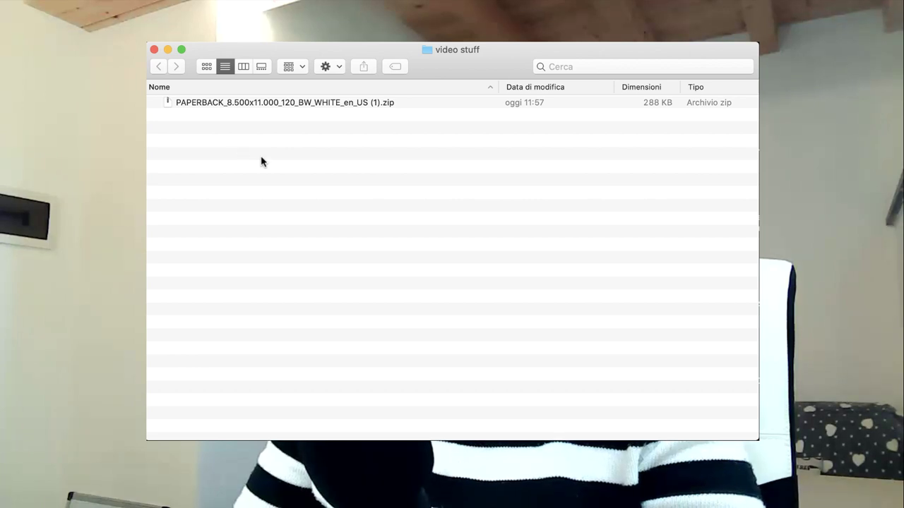
- Extract the downloaded template zip in Finder's "video stuff" folder and select the PDF inside the extracted folder
{"action": "double_click", "coordinate": [264, 104]}
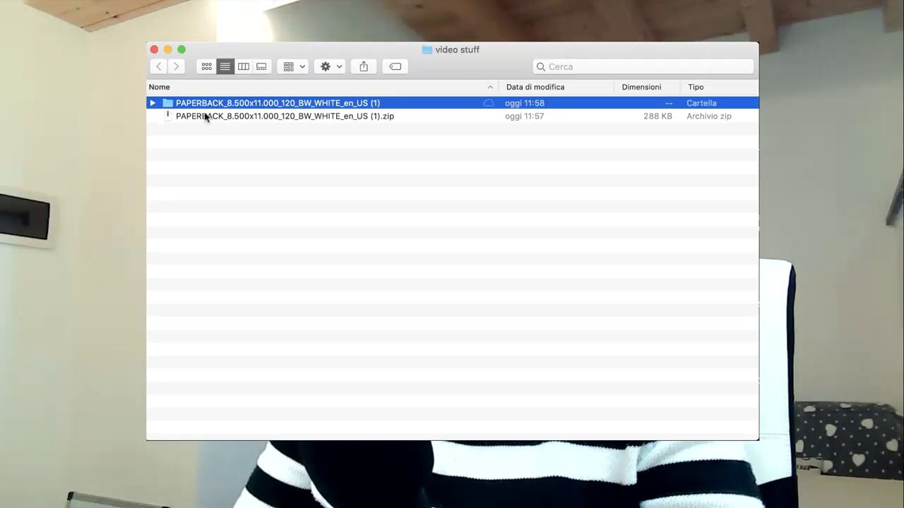
{"action": "key", "text": "Right"}
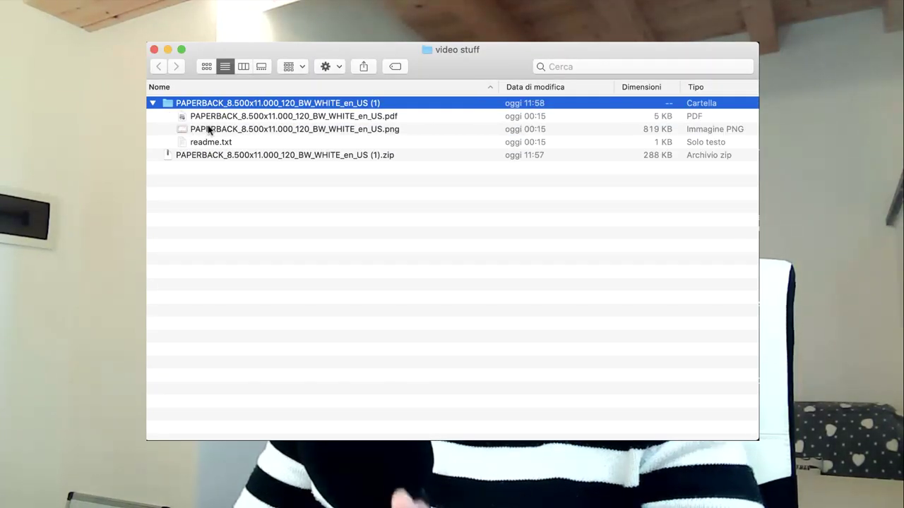
{"action": "left_click", "coordinate": [207, 119]}
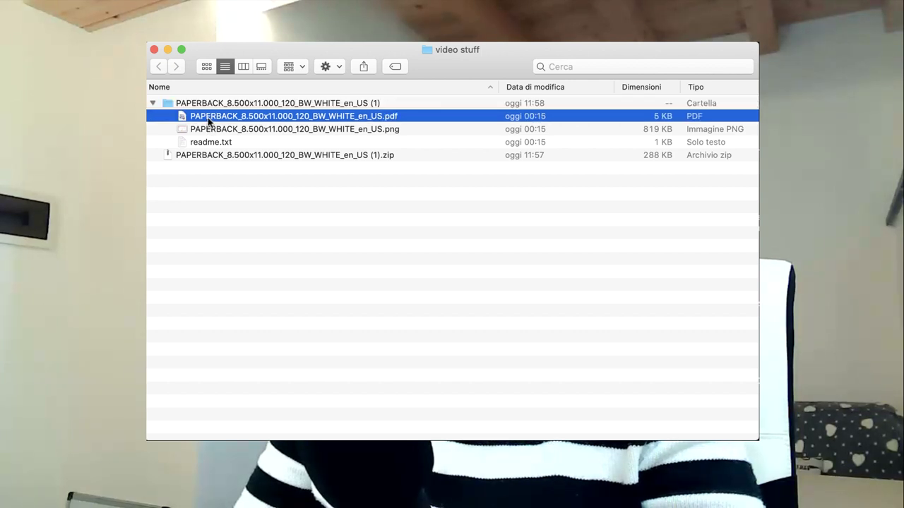
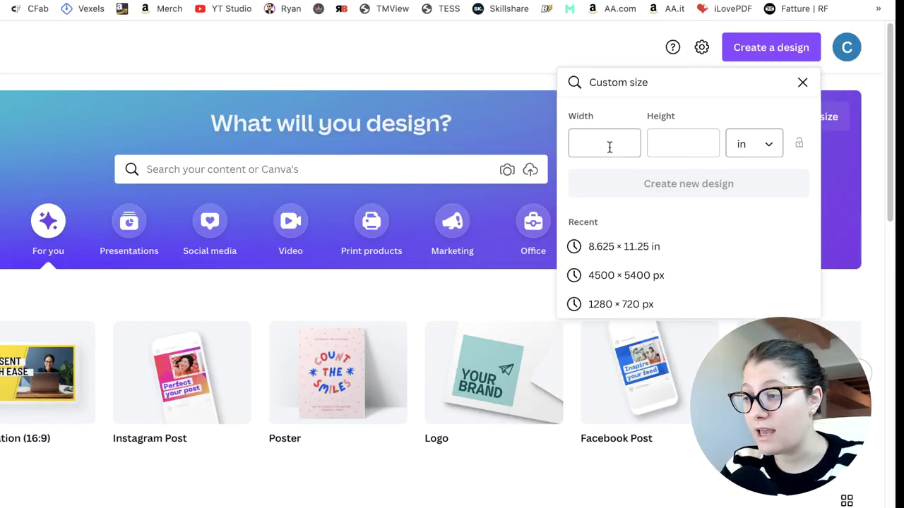
- Create a new custom-size Canva design 17.52 in wide and 11.25 in high
{"action": "left_click", "coordinate": [604, 145]}
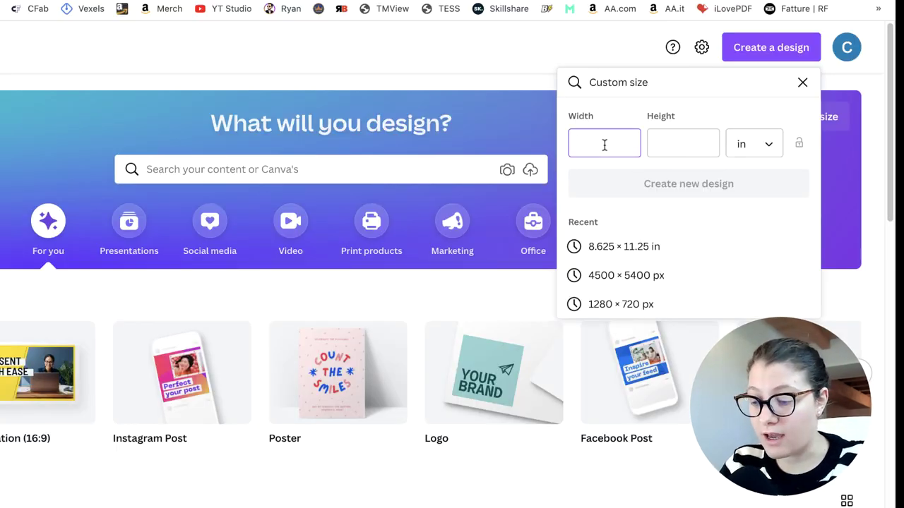
{"action": "type", "text": "17.52"}
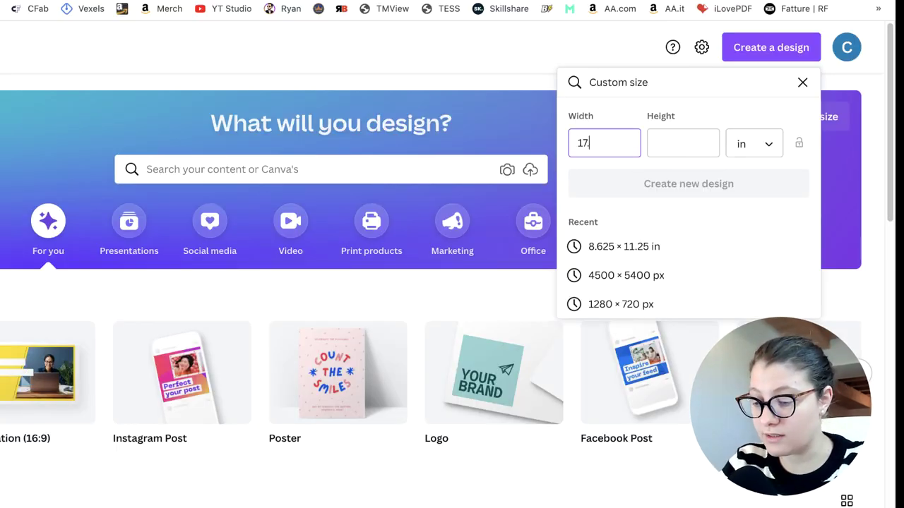
{"action": "left_click", "coordinate": [683, 144]}
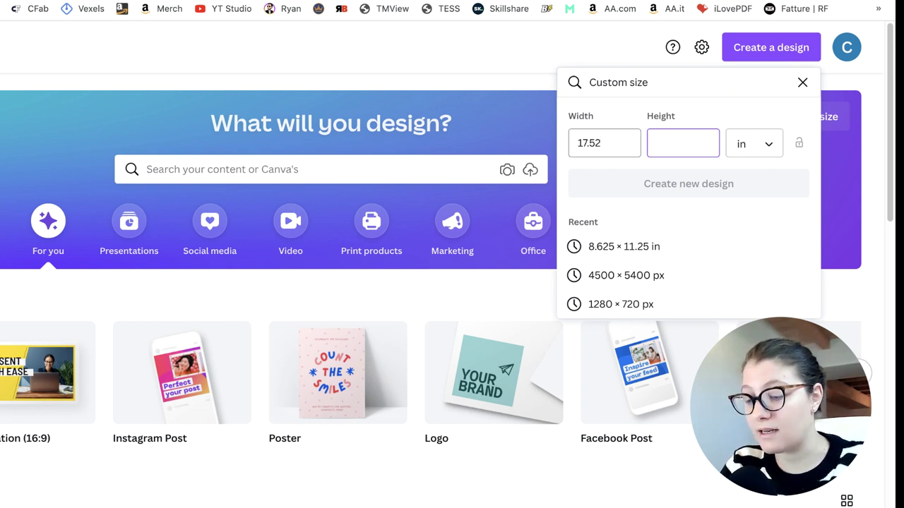
{"action": "type", "text": "11.25"}
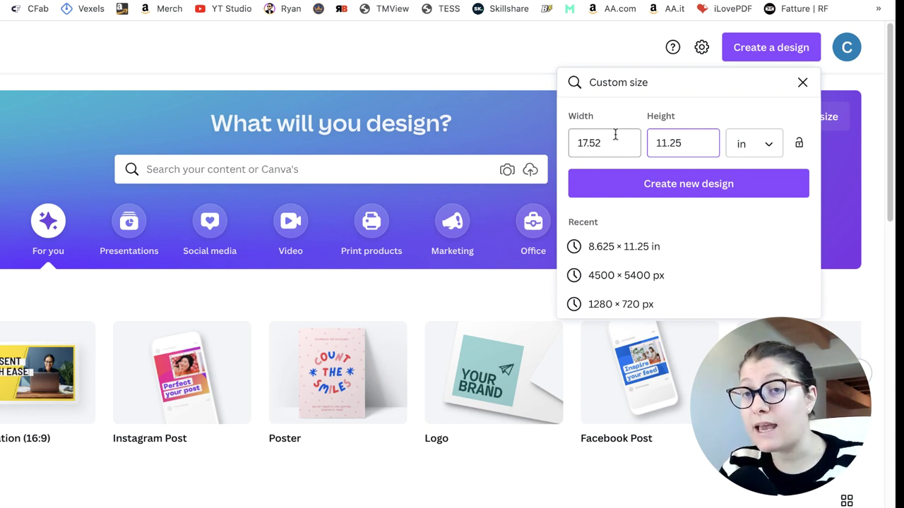
{"action": "left_click", "coordinate": [687, 195]}
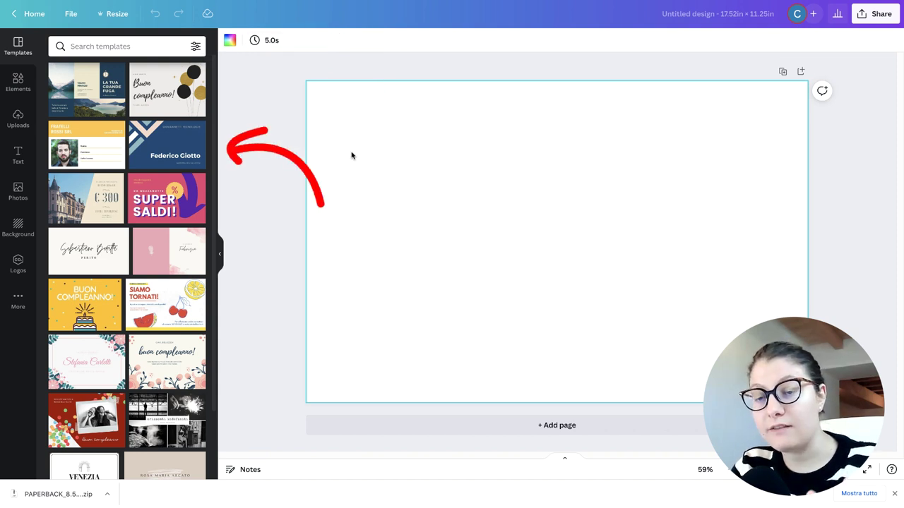
- Insert the uploaded KDP cover template image onto the blank page
{"action": "left_click", "coordinate": [19, 85]}
{"action": "left_click", "coordinate": [18, 117]}
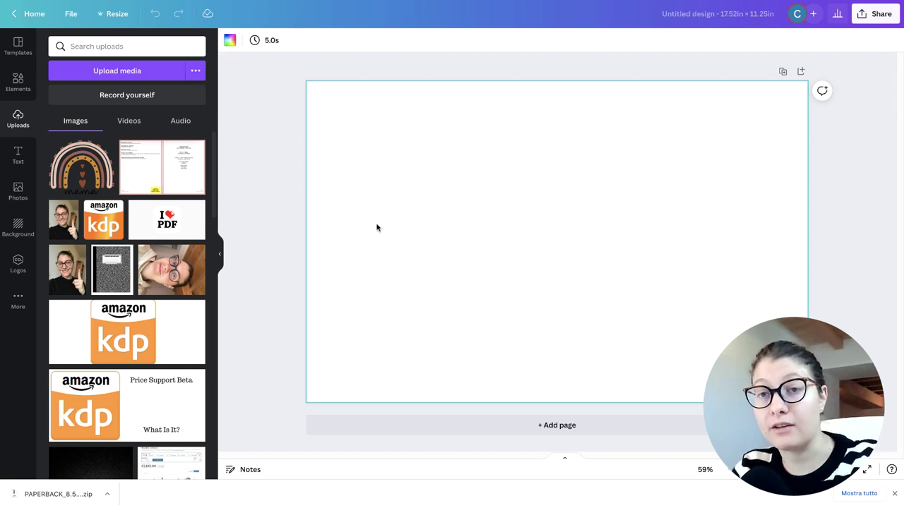
{"action": "left_click", "coordinate": [268, 212]}
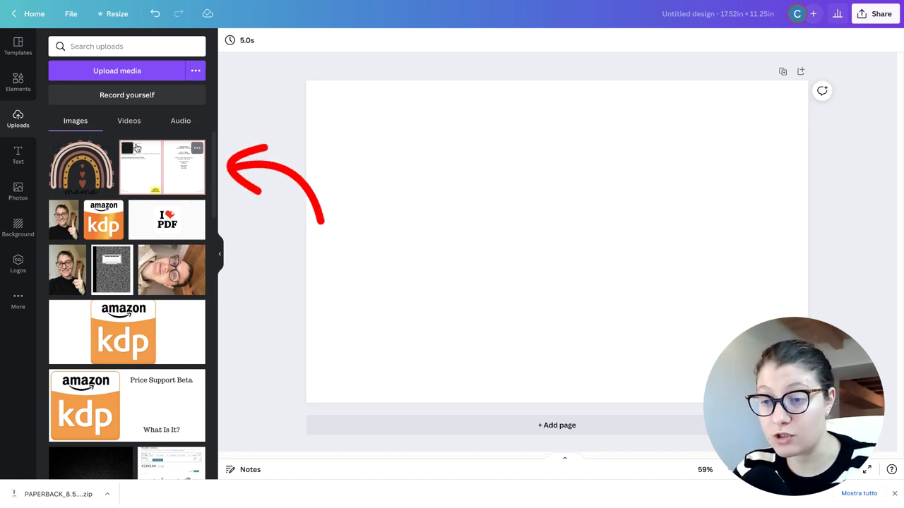
{"action": "left_click", "coordinate": [150, 161]}
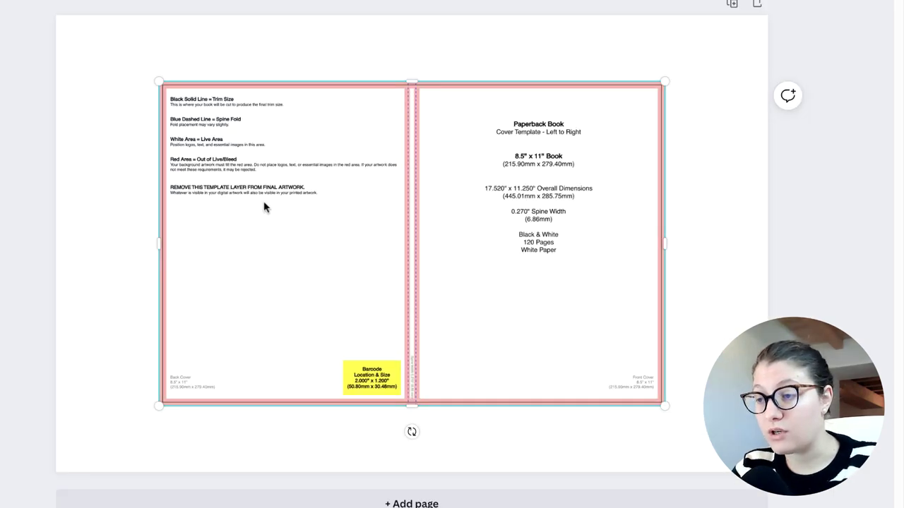
- Align the cover template with the page's upper-left corner and enlarge it to fill the whole page
{"action": "left_click_drag", "start_coordinate": [385, 192], "coordinate": [286, 132]}
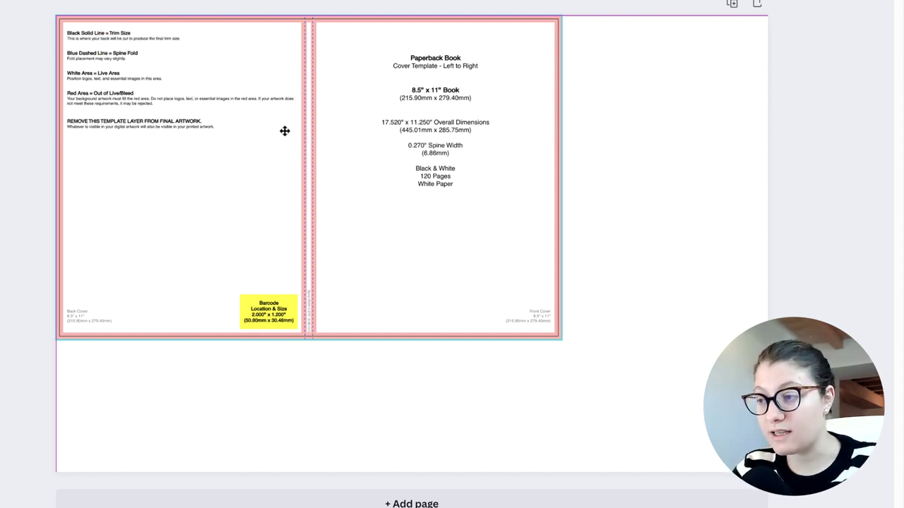
{"action": "left_click_drag", "start_coordinate": [284, 131], "coordinate": [286, 132]}
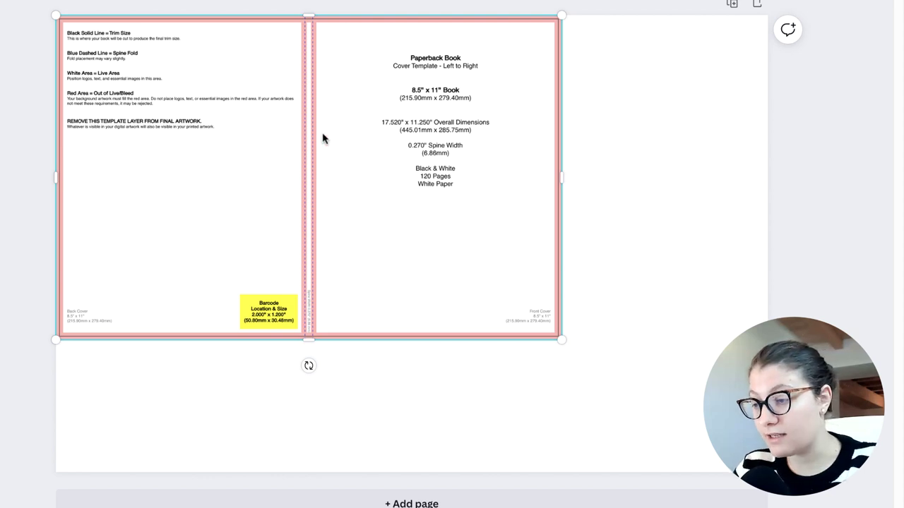
{"action": "left_click_drag", "start_coordinate": [561, 342], "coordinate": [766, 471]}
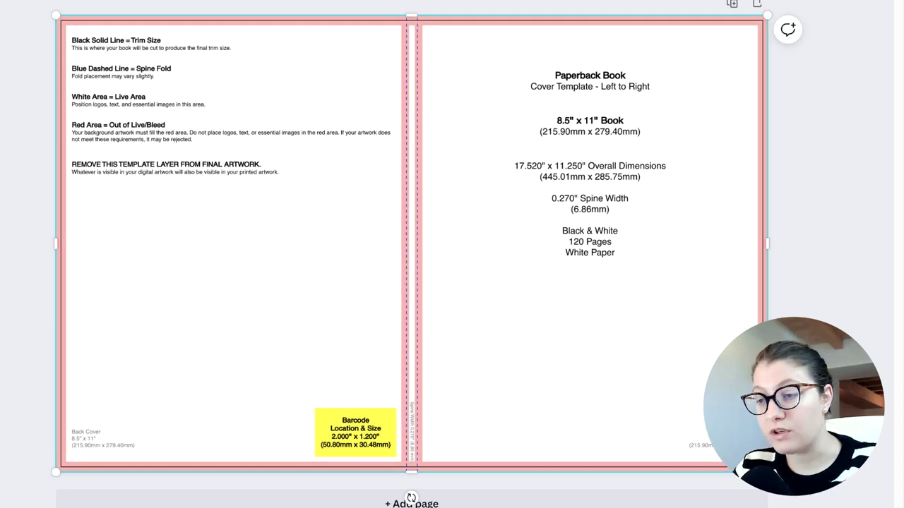
{"action": "left_click", "coordinate": [826, 164]}
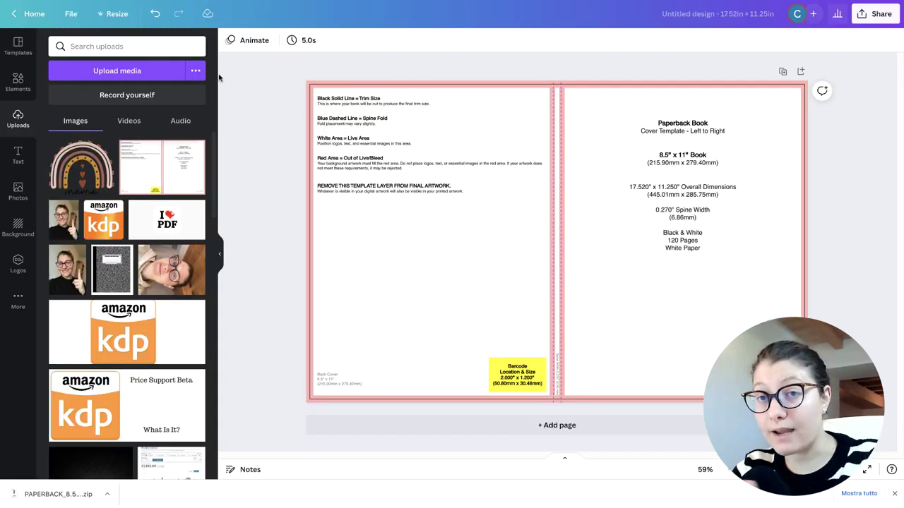
- Add a square shape and stretch it over the template until it covers the whole page
{"action": "left_click", "coordinate": [28, 90]}
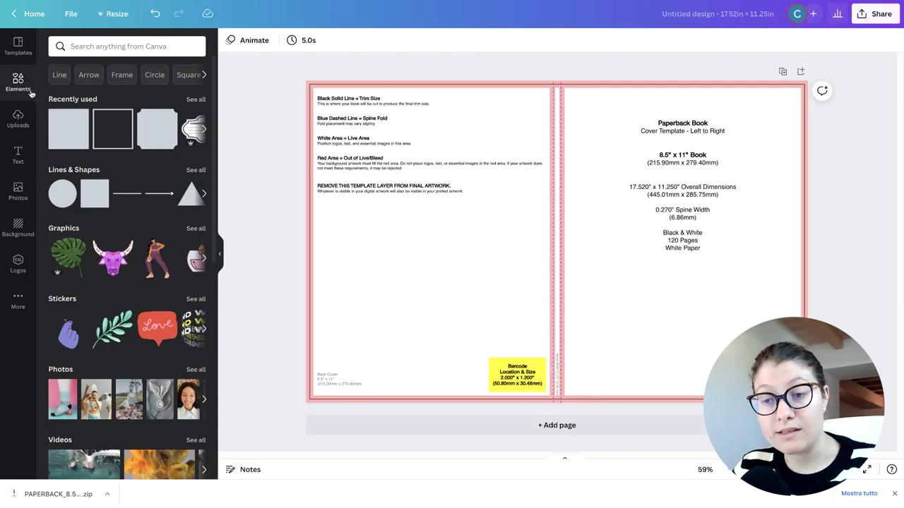
{"action": "mouse_move", "coordinate": [91, 191]}
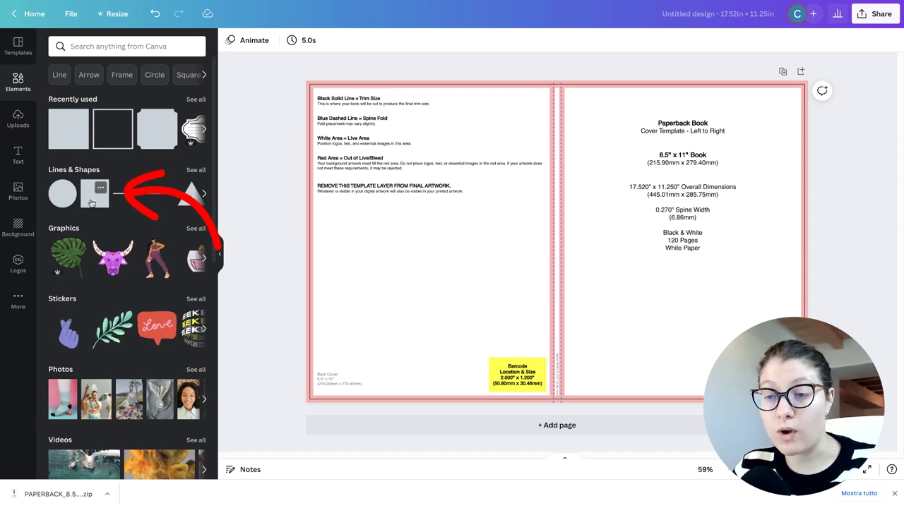
{"action": "mouse_move", "coordinate": [91, 202]}
{"action": "left_mouse_down"}
{"action": "mouse_move", "coordinate": [453, 230]}
{"action": "mouse_move", "coordinate": [384, 160]}
{"action": "left_mouse_up"}
{"action": "left_click_drag", "start_coordinate": [389, 244], "coordinate": [379, 403]}
{"action": "left_click_drag", "start_coordinate": [468, 244], "coordinate": [806, 229]}
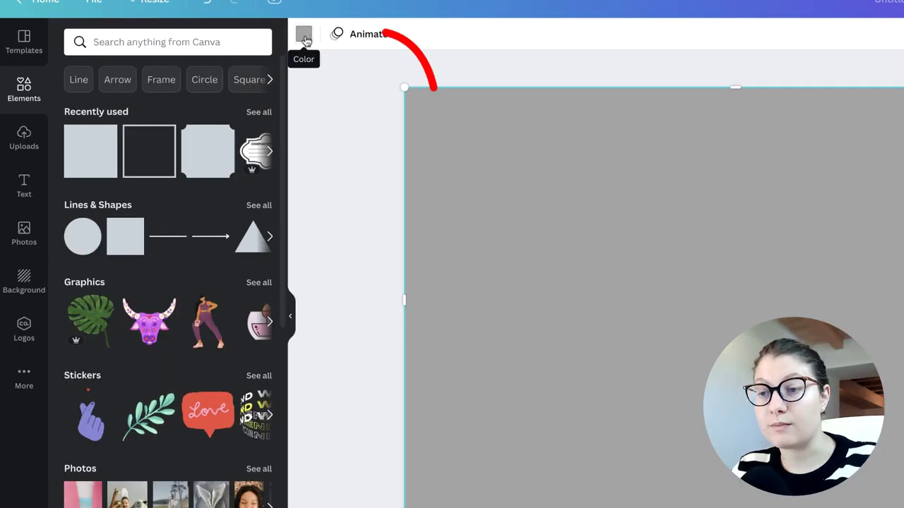
- Try a custom bright green fill on the rectangle covering the page
{"action": "left_click", "coordinate": [304, 36]}
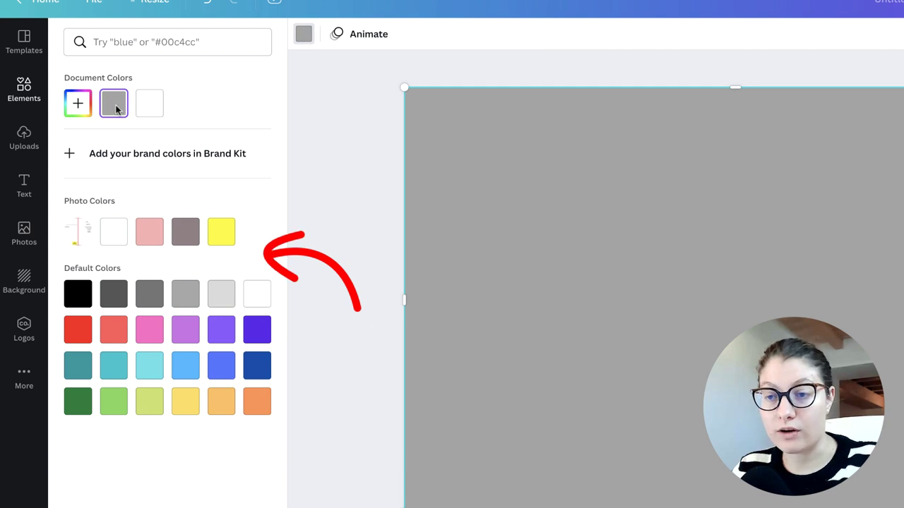
{"action": "left_click", "coordinate": [78, 106]}
{"action": "left_click_drag", "start_coordinate": [77, 157], "coordinate": [233, 138]}
{"action": "left_click_drag", "start_coordinate": [83, 218], "coordinate": [138, 222]}
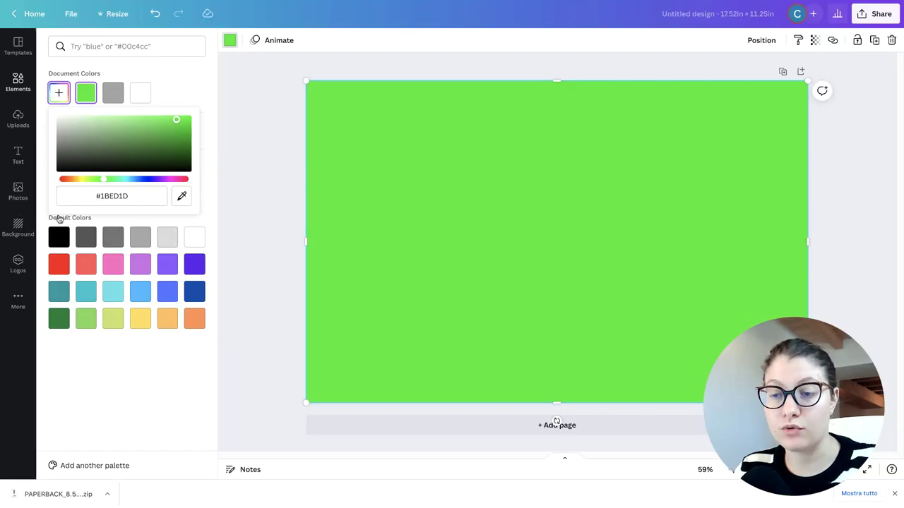
- Fill the rectangle with the default black and make it partly transparent to reveal the template underneath
{"action": "left_click", "coordinate": [58, 237]}
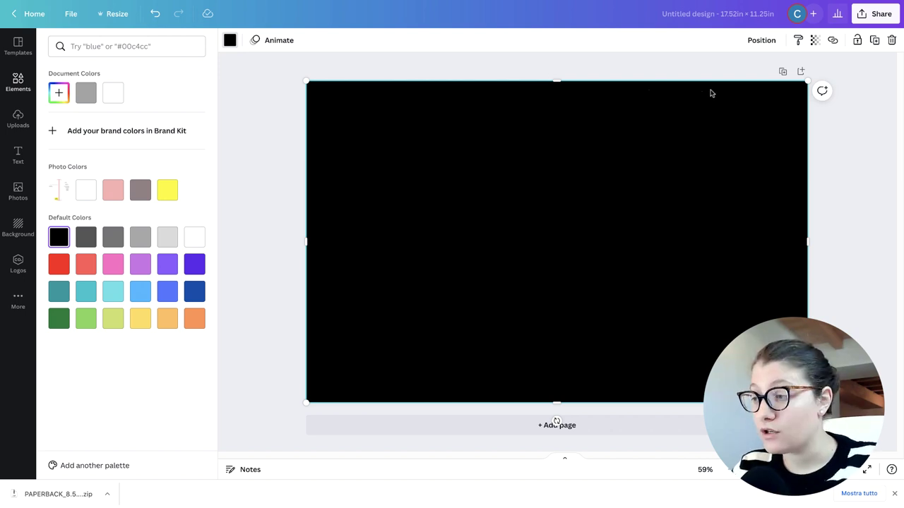
{"action": "left_click", "coordinate": [814, 42]}
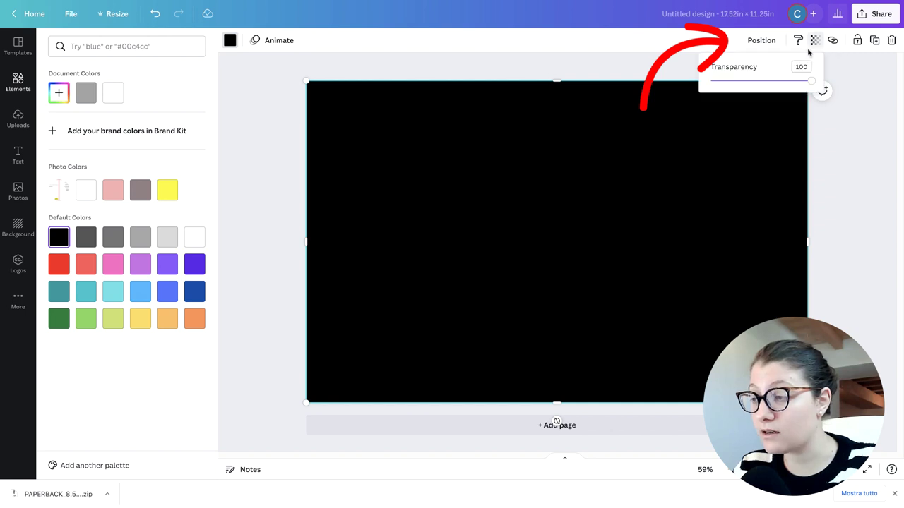
{"action": "left_click_drag", "start_coordinate": [808, 82], "coordinate": [773, 84]}
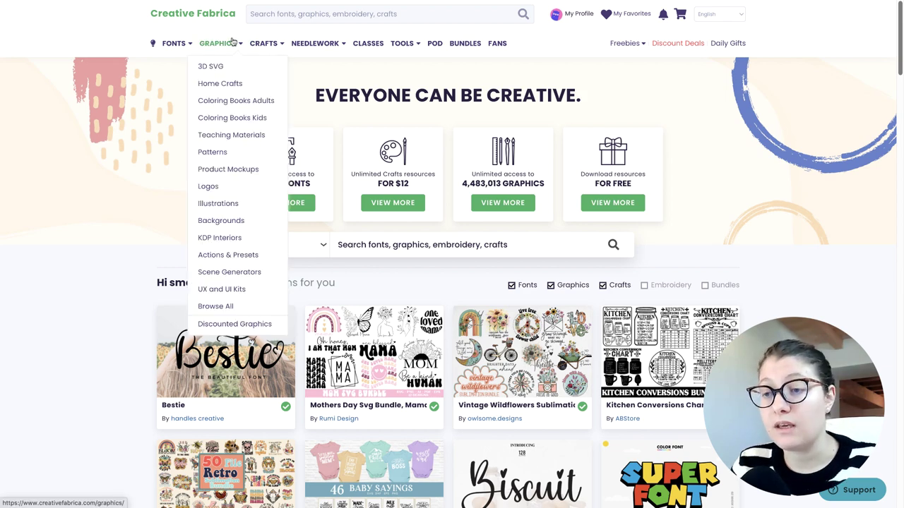
- Switch to Creative Fabrica and browse the fonts and graphics recommended on its home page
{"action": "mouse_move", "coordinate": [185, 49]}
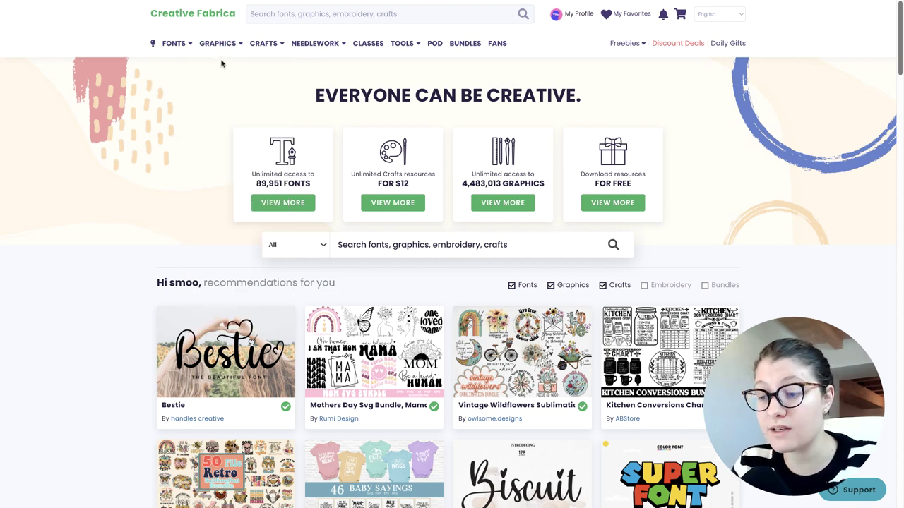
{"action": "scroll", "coordinate": [232, 150], "scroll_direction": "down", "scroll_amount": 3}
{"action": "scroll", "coordinate": [222, 198], "scroll_direction": "down", "scroll_amount": 1}
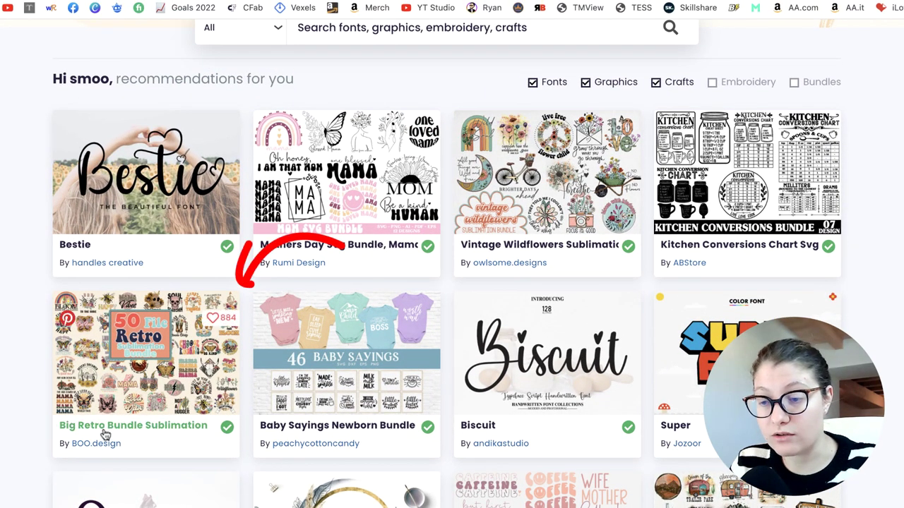
{"action": "scroll", "coordinate": [782, 337], "scroll_direction": "down", "scroll_amount": 3}
{"action": "scroll", "coordinate": [339, 222], "scroll_direction": "down", "scroll_amount": 6}
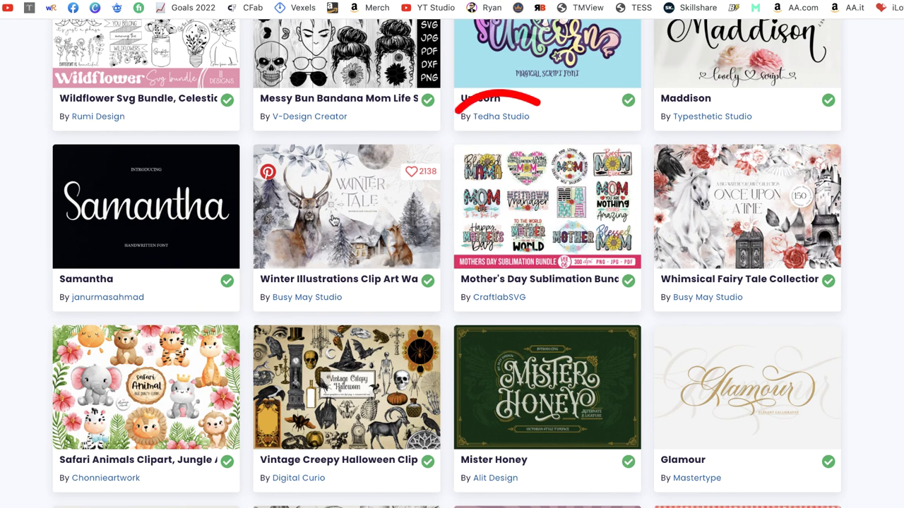
{"action": "scroll", "coordinate": [339, 269], "scroll_direction": "up", "scroll_amount": 1}
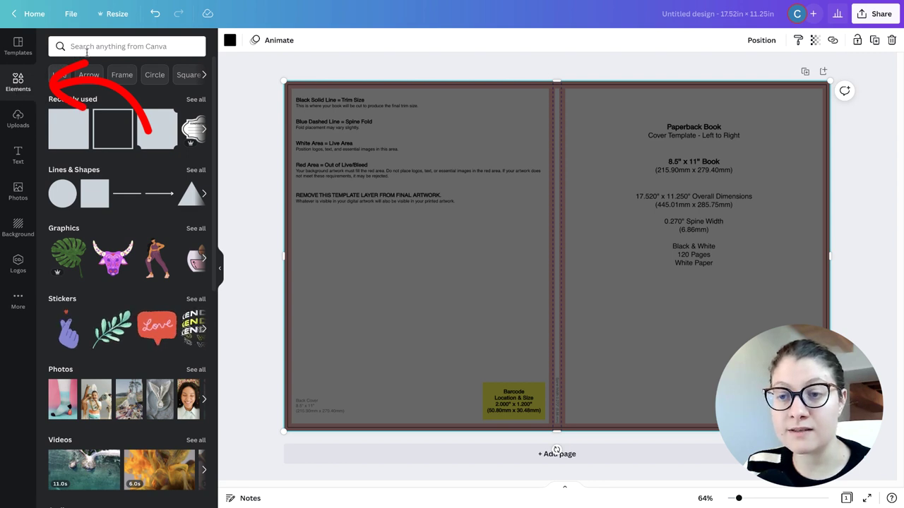
- Switch back to Canva, search the elements for "flower" and look through the results
{"action": "left_click", "coordinate": [137, 46]}
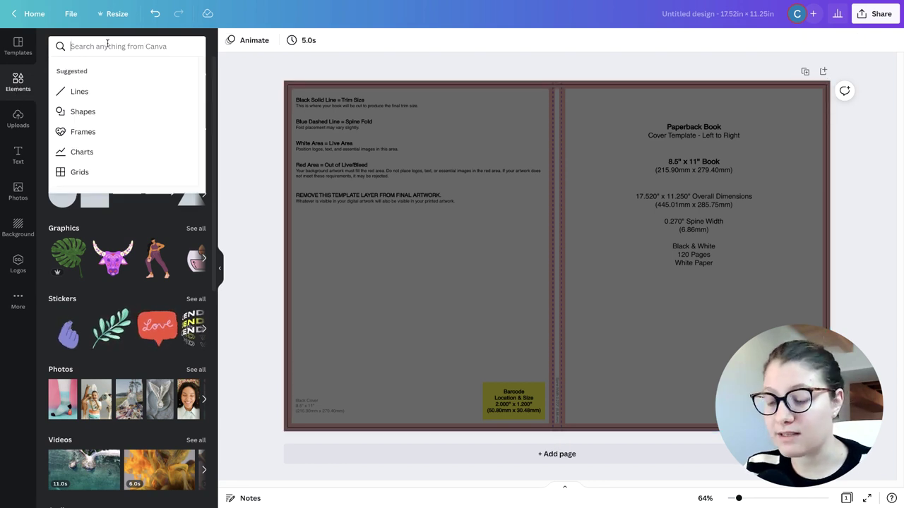
{"action": "type", "text": "flower"}
{"action": "key", "text": "Return"}
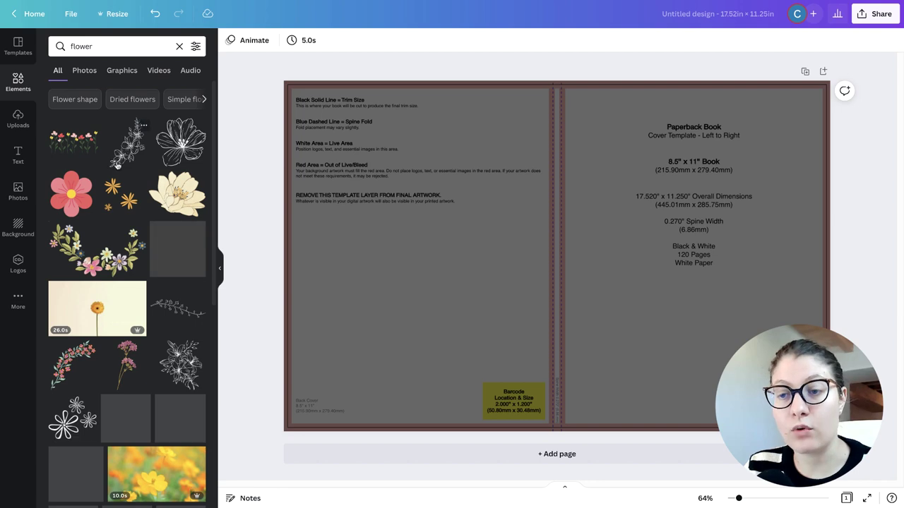
{"action": "scroll", "coordinate": [127, 283], "scroll_direction": "down", "scroll_amount": 2}
{"action": "scroll", "coordinate": [141, 159], "scroll_direction": "down", "scroll_amount": 5}
{"action": "scroll", "coordinate": [141, 158], "scroll_direction": "up", "scroll_amount": 8}
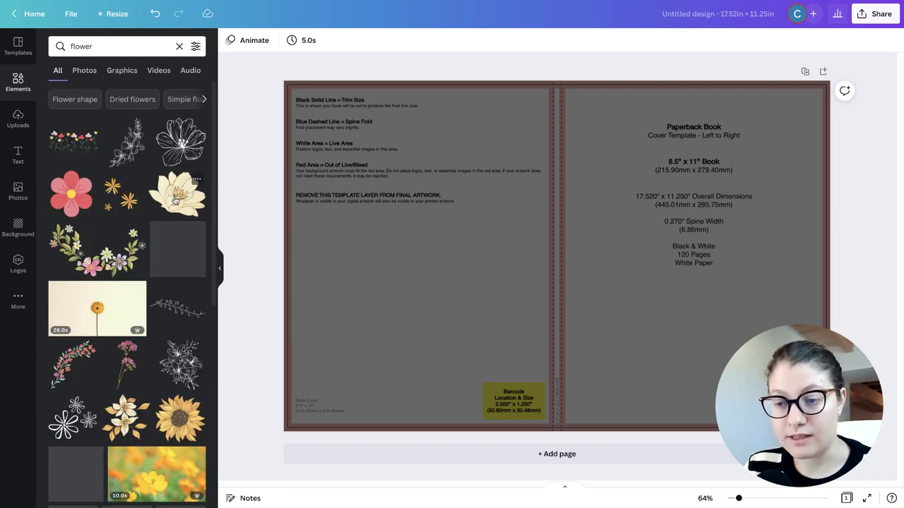
- Add the multicoloured flower garland, shrink it, turn it upright and place it on the front cover
{"action": "left_click", "coordinate": [98, 251]}
{"action": "left_click_drag", "start_coordinate": [445, 189], "coordinate": [598, 242]}
{"action": "left_click_drag", "start_coordinate": [688, 410], "coordinate": [613, 333]}
{"action": "left_click_drag", "start_coordinate": [640, 333], "coordinate": [598, 235]}
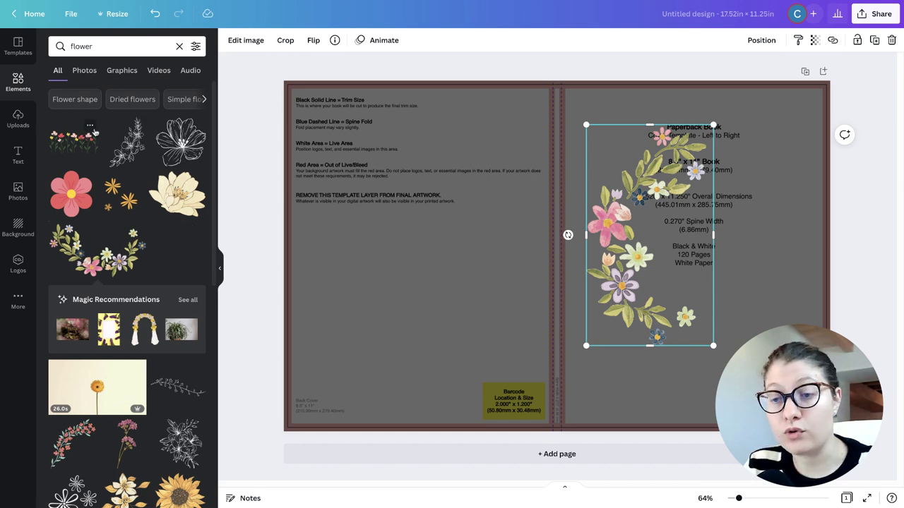
- Read the free and Pro content sections of Canva's Content License Agreement
{"action": "scroll", "coordinate": [148, 278], "scroll_direction": "down", "scroll_amount": 1}
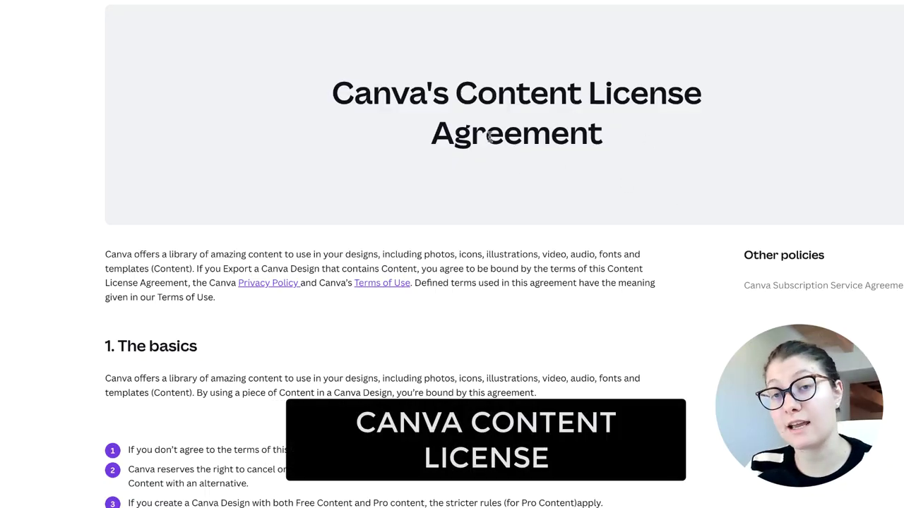
{"action": "scroll", "coordinate": [525, 125], "scroll_direction": "down", "scroll_amount": 7}
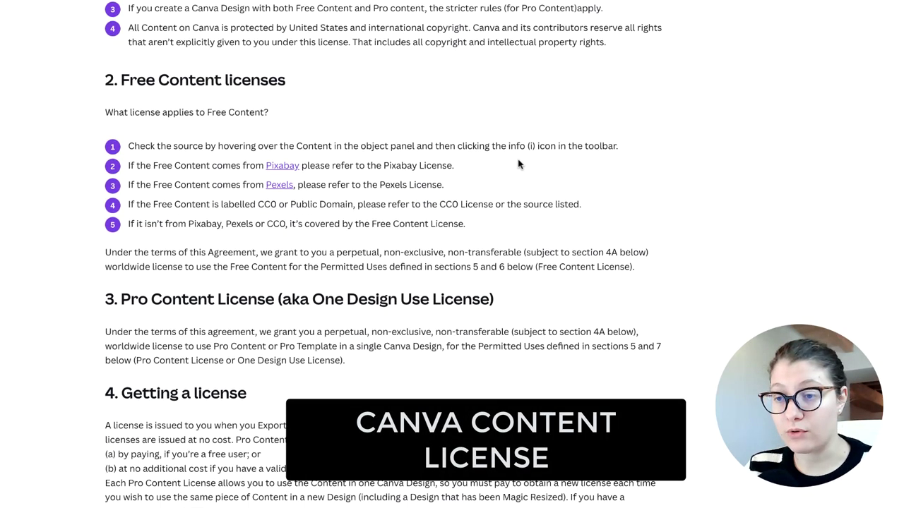
{"action": "scroll", "coordinate": [518, 164], "scroll_direction": "up", "scroll_amount": 1}
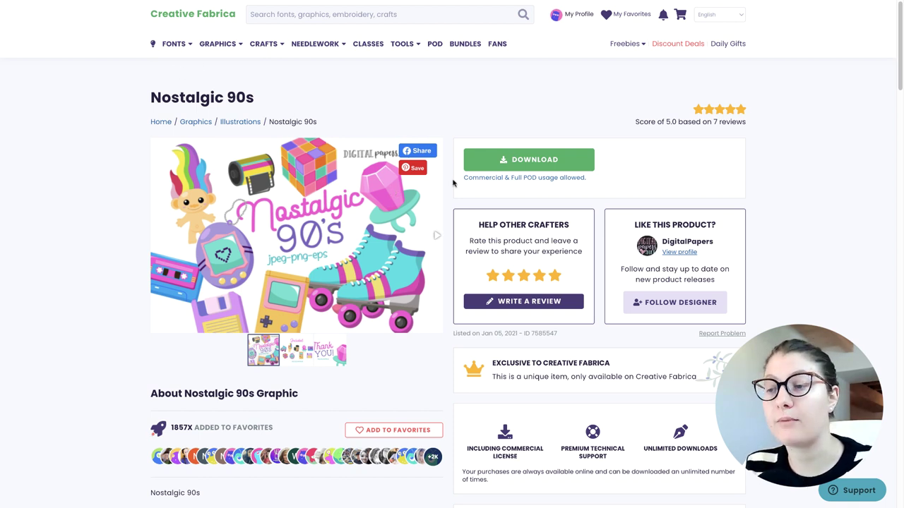
- Switch to Creative Fabrica's Nostalgic 90s page and download the graphic set
{"action": "left_click", "coordinate": [534, 161]}
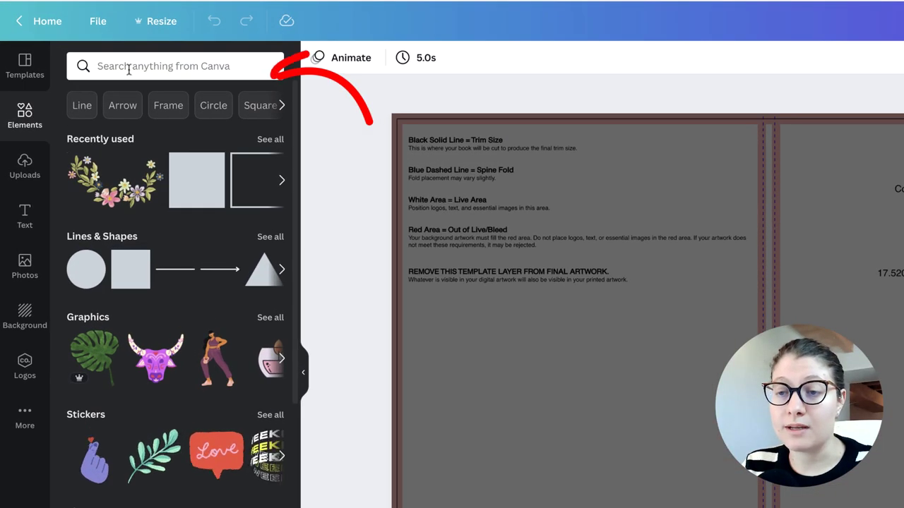
- In Canva, search the elements for "nostalgic 90" and show more graphics like the Retro 90's Stereo Sticker
{"action": "left_click", "coordinate": [135, 67]}
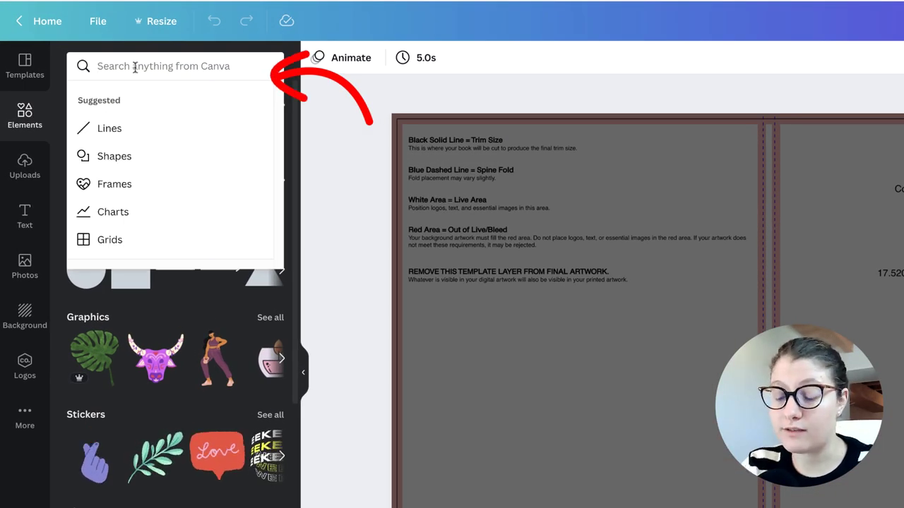
{"action": "type", "text": "nostalgic 90"}
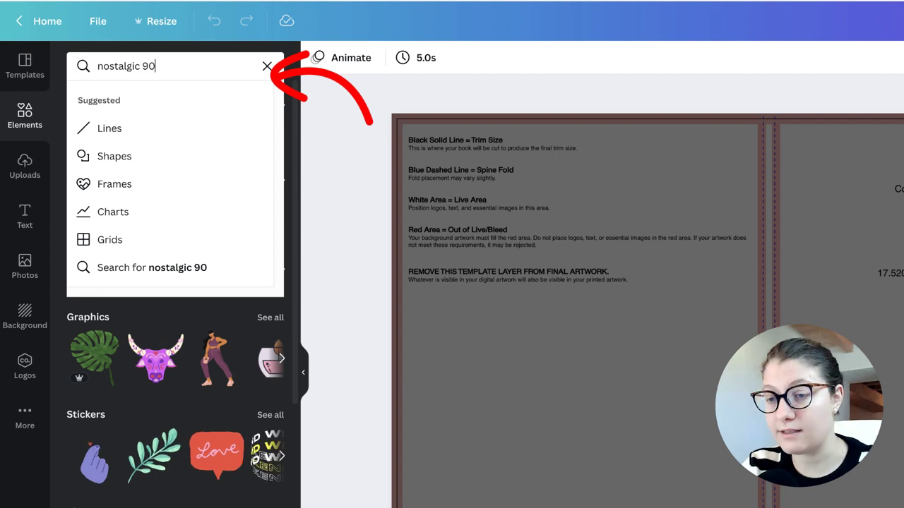
{"action": "key", "text": "Return"}
{"action": "scroll", "coordinate": [159, 353], "scroll_direction": "down", "scroll_amount": 5}
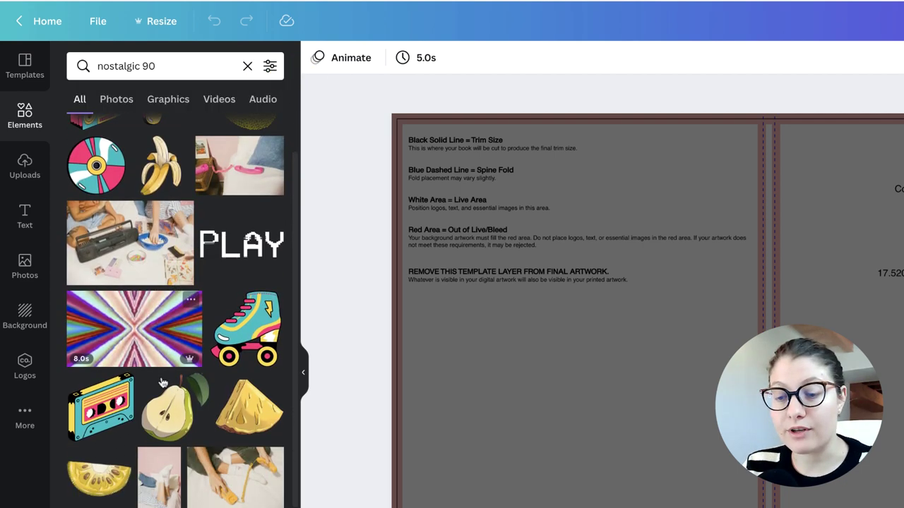
{"action": "scroll", "coordinate": [156, 422], "scroll_direction": "down", "scroll_amount": 10}
{"action": "scroll", "coordinate": [148, 413], "scroll_direction": "up", "scroll_amount": 15}
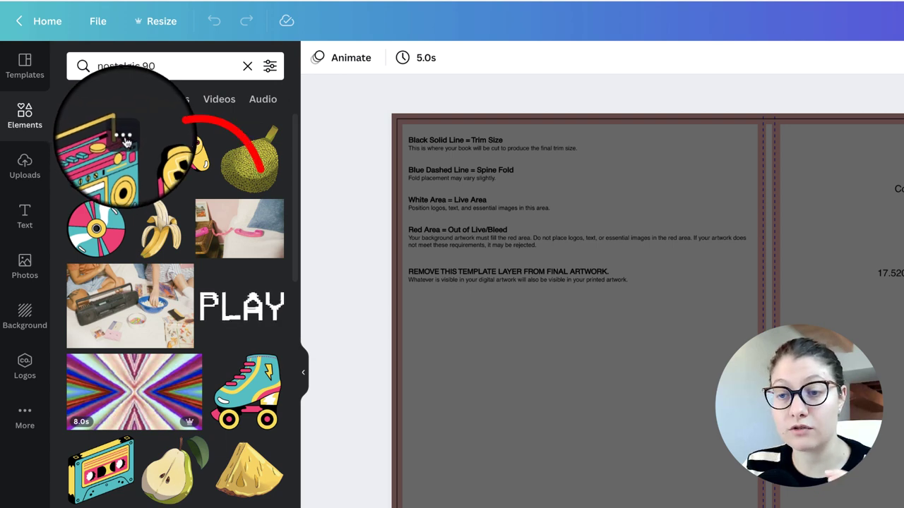
{"action": "left_click", "coordinate": [124, 135]}
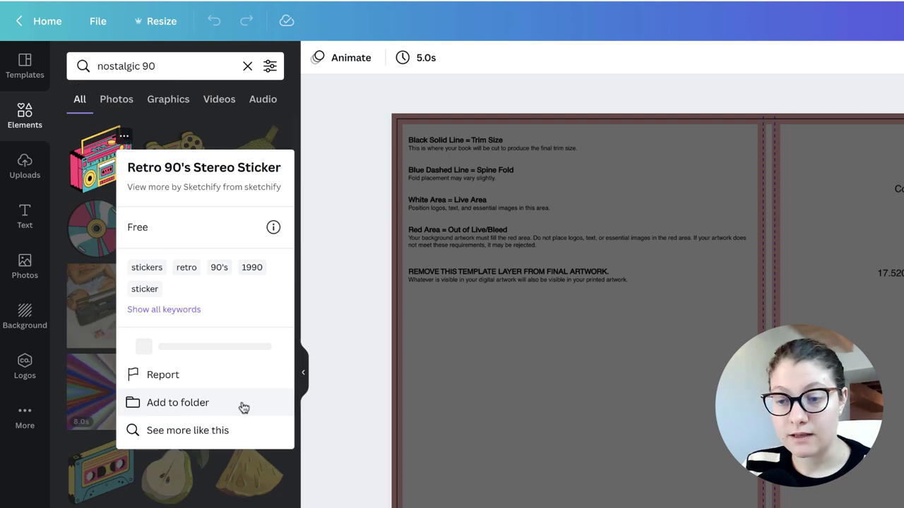
{"action": "left_click", "coordinate": [197, 436]}
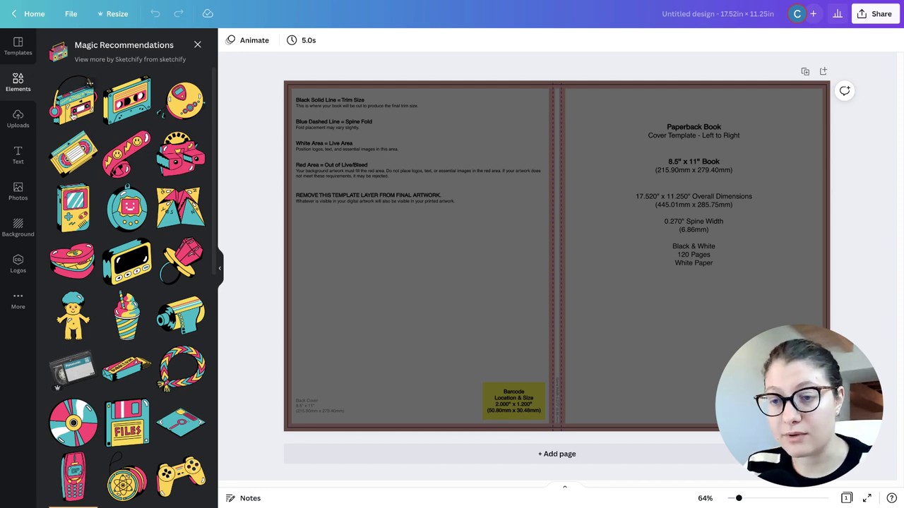
- Add the headphone stereo, paper fortune teller, ice cream cup, CD and floppy disk stickers to the cover
{"action": "left_click", "coordinate": [71, 114]}
{"action": "left_click_drag", "start_coordinate": [181, 209], "coordinate": [747, 311]}
{"action": "left_click_drag", "start_coordinate": [127, 311], "coordinate": [603, 381]}
{"action": "left_click_drag", "start_coordinate": [74, 412], "coordinate": [818, 145]}
{"action": "left_click", "coordinate": [127, 412]}
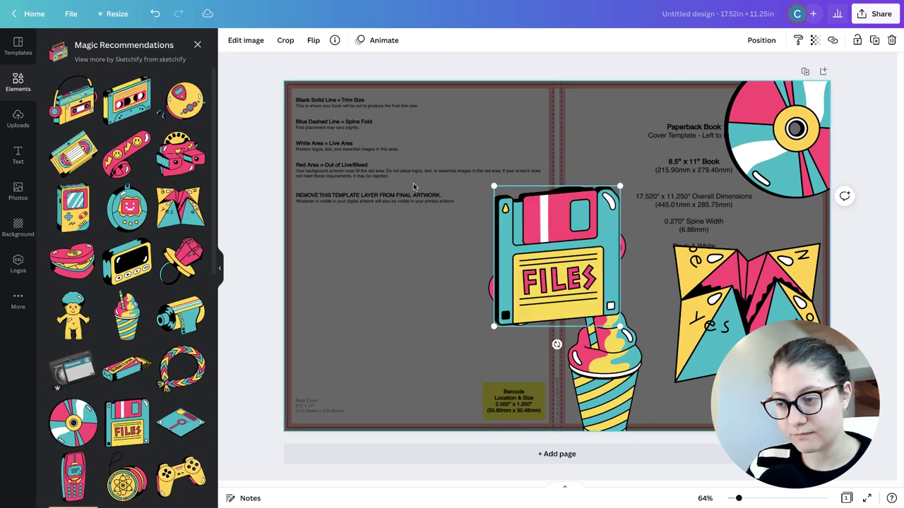
- Move the floppy disk to the upper front cover and shrink the floppy disk, CD and paper fortune teller
{"action": "left_click_drag", "start_coordinate": [556, 255], "coordinate": [594, 119]}
{"action": "left_click_drag", "start_coordinate": [658, 185], "coordinate": [635, 152]}
{"action": "left_click_drag", "start_coordinate": [586, 106], "coordinate": [615, 145]}
{"action": "left_click", "coordinate": [796, 128]}
{"action": "left_click_drag", "start_coordinate": [727, 195], "coordinate": [751, 170]}
{"action": "left_click", "coordinate": [746, 311]}
{"action": "left_click_drag", "start_coordinate": [673, 242], "coordinate": [697, 297]}
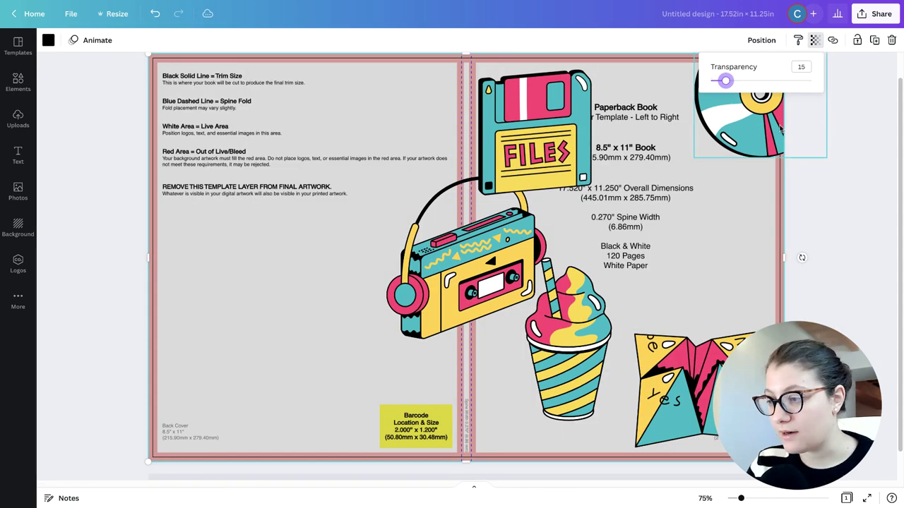
- Move the headphone stereo sticker away from the spine to the outer side of the front cover
{"action": "key", "text": "Escape"}
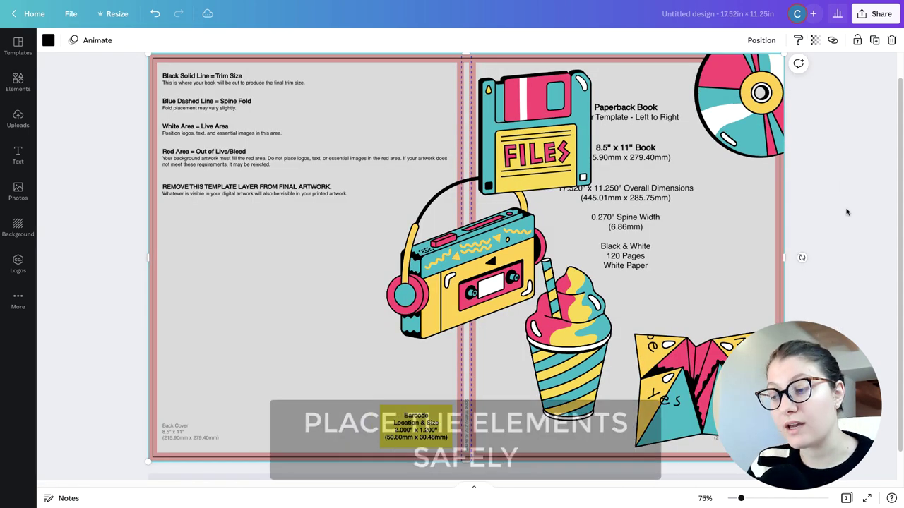
{"action": "left_click", "coordinate": [666, 374]}
{"action": "left_click_drag", "start_coordinate": [410, 205], "coordinate": [637, 192]}
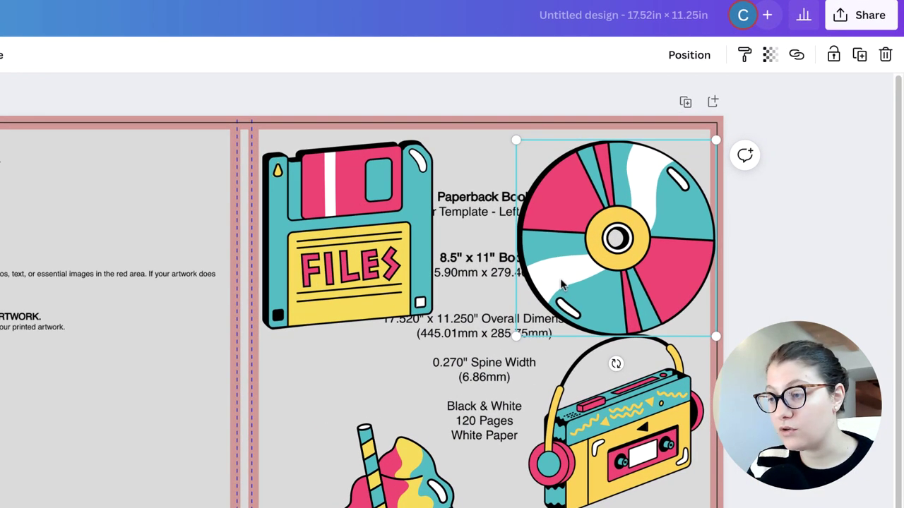
- Shrink the CD sticker and place it so it runs off the upper outer corner of the front cover
{"action": "left_click_drag", "start_coordinate": [673, 188], "coordinate": [709, 145]}
{"action": "left_click_drag", "start_coordinate": [612, 213], "coordinate": [597, 225]}
{"action": "left_click_drag", "start_coordinate": [543, 271], "coordinate": [590, 246]}
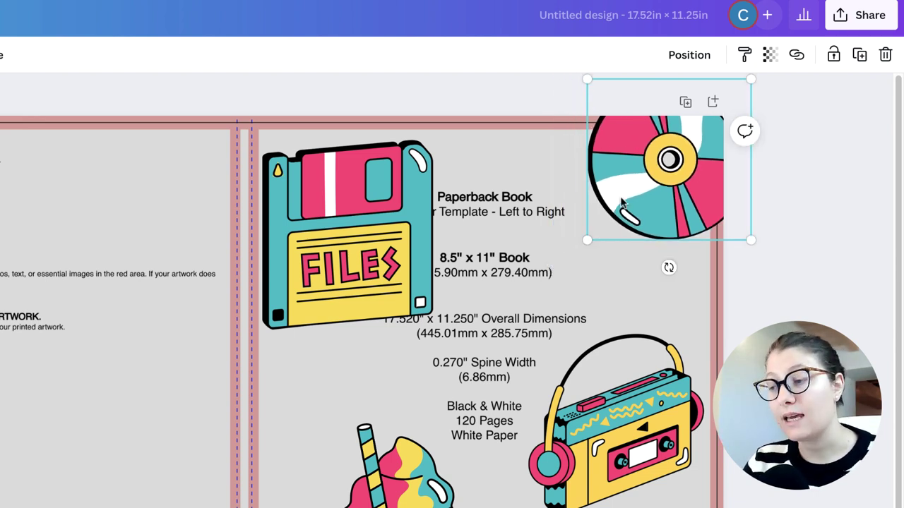
- Shrink the floppy disk sticker and reposition it in the front cover's upper corner near the spine
{"action": "left_click_drag", "start_coordinate": [406, 245], "coordinate": [428, 231]}
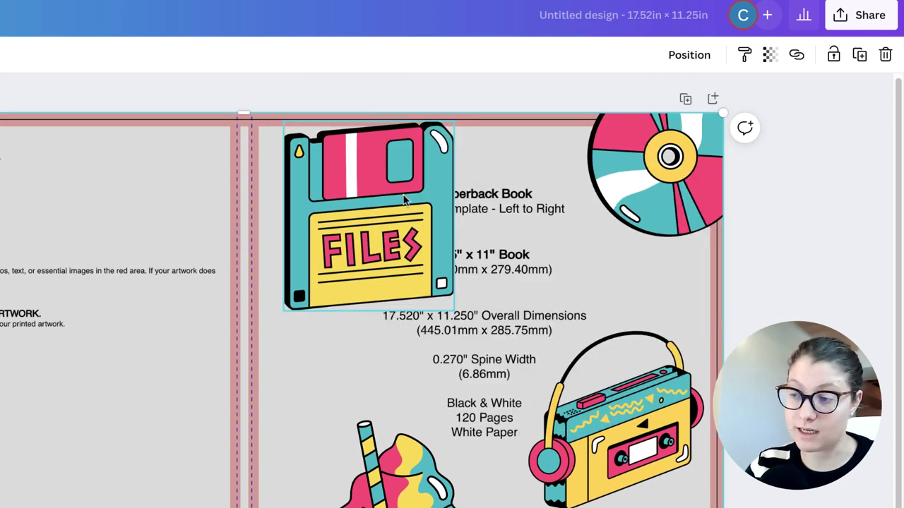
{"action": "left_click_drag", "start_coordinate": [453, 309], "coordinate": [413, 262]}
{"action": "left_click_drag", "start_coordinate": [369, 215], "coordinate": [377, 244]}
- Rotate the paper fortune teller and the ice cream cup slightly counterclockwise
{"action": "left_click", "coordinate": [701, 360]}
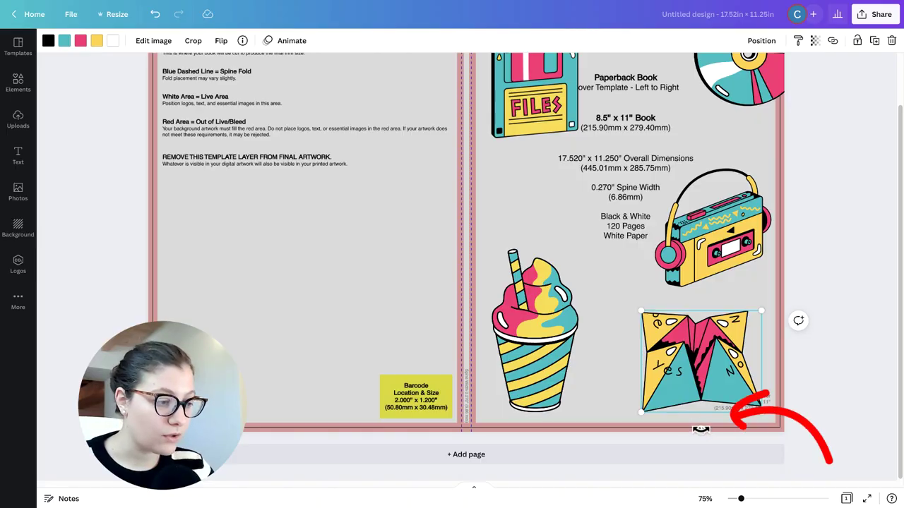
{"action": "mouse_move", "coordinate": [700, 429]}
{"action": "left_mouse_down"}
{"action": "mouse_move", "coordinate": [691, 428]}
{"action": "mouse_move", "coordinate": [710, 428]}
{"action": "left_mouse_up"}
{"action": "left_click", "coordinate": [540, 395]}
{"action": "left_click_drag", "start_coordinate": [533, 429], "coordinate": [577, 427]}
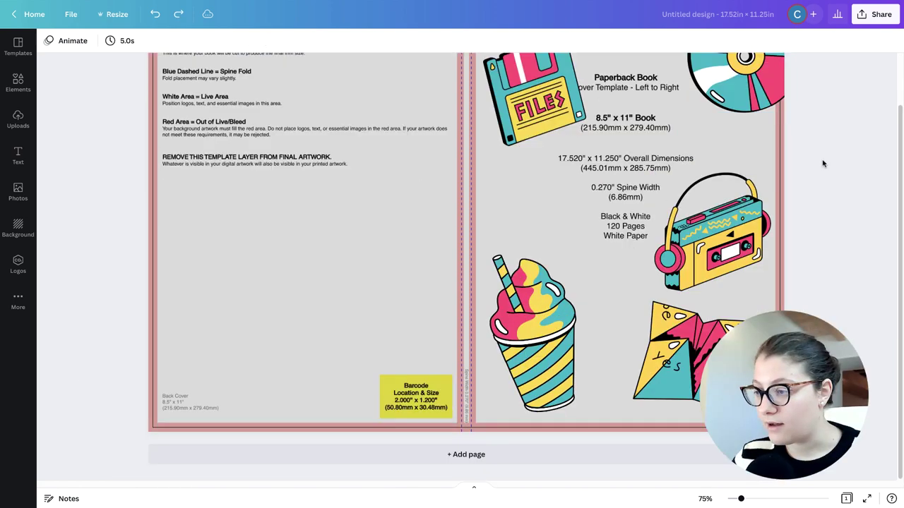
- Make the black background rectangle more opaque, leaving the template guides readable through it
{"action": "left_click", "coordinate": [773, 164]}
{"action": "left_click", "coordinate": [814, 40]}
{"action": "left_click_drag", "start_coordinate": [808, 81], "coordinate": [778, 83]}
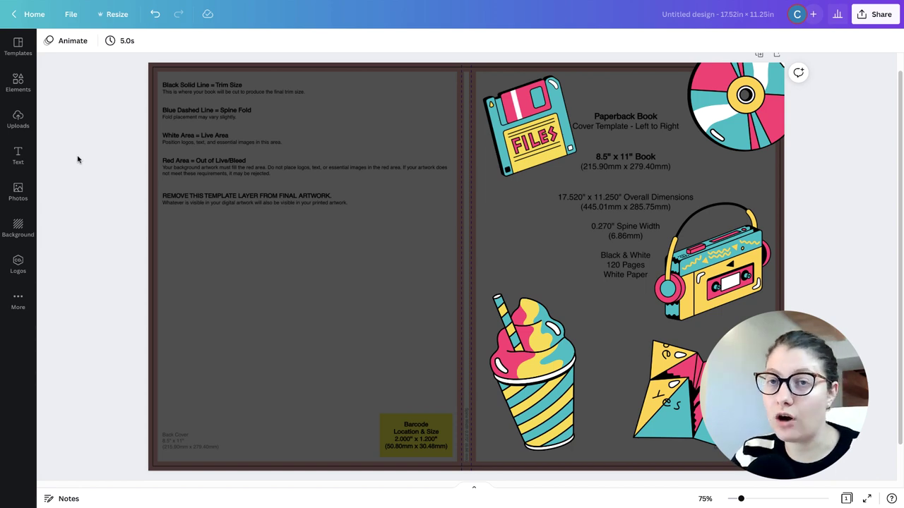
- Search the elements for "label" and place the white label with notched corners on the upper middle of the front cover
{"action": "left_click", "coordinate": [18, 84]}
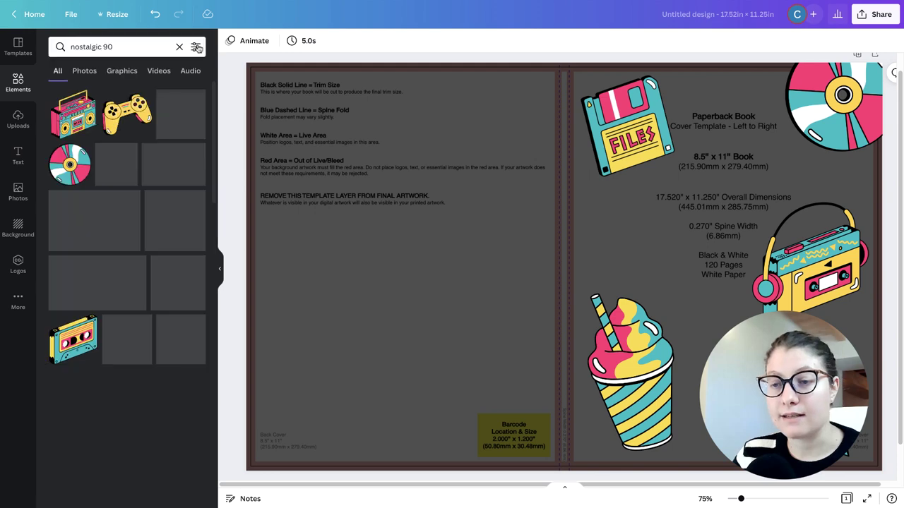
{"action": "triple_click", "coordinate": [92, 47]}
{"action": "type", "text": "label"}
{"action": "key", "text": "Return"}
{"action": "scroll", "coordinate": [95, 272], "scroll_direction": "down", "scroll_amount": 2}
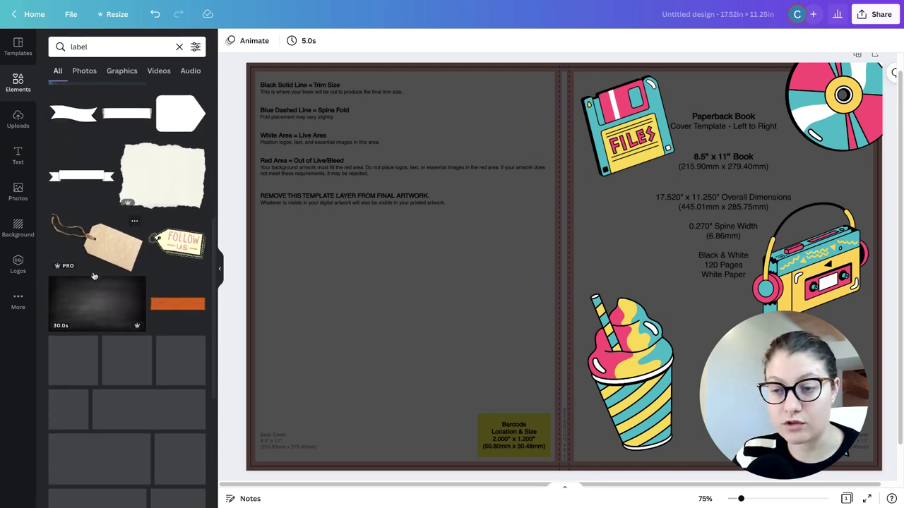
{"action": "scroll", "coordinate": [95, 271], "scroll_direction": "down", "scroll_amount": 3}
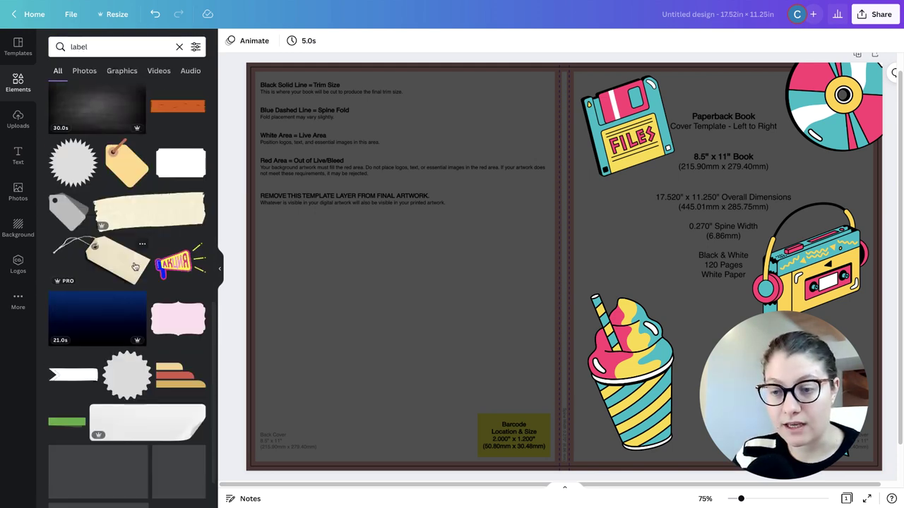
{"action": "left_click", "coordinate": [180, 173]}
{"action": "left_click_drag", "start_coordinate": [477, 324], "coordinate": [530, 287]}
{"action": "left_click_drag", "start_coordinate": [585, 232], "coordinate": [707, 173]}
- Browse the full Lines & Shapes collection and shift the white label slightly toward the spine
{"action": "left_click", "coordinate": [17, 81]}
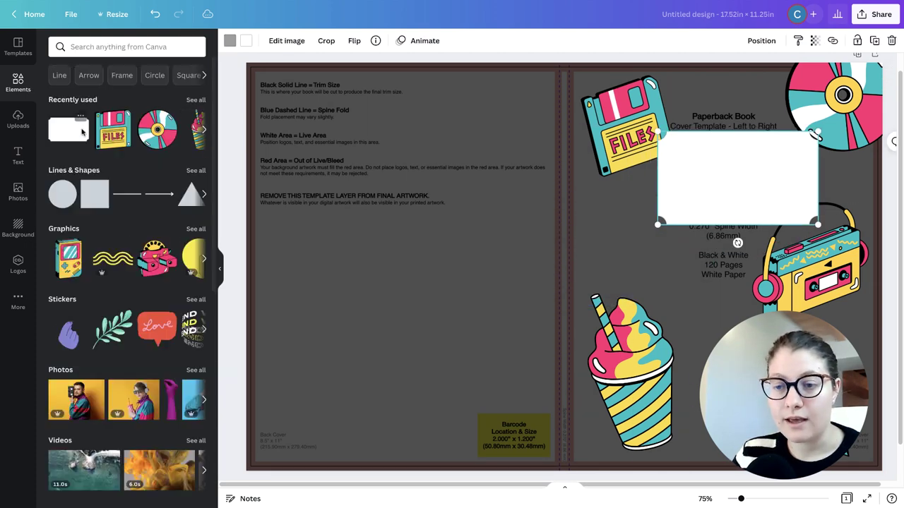
{"action": "left_click", "coordinate": [97, 171]}
{"action": "scroll", "coordinate": [122, 257], "scroll_direction": "down", "scroll_amount": 1}
{"action": "scroll", "coordinate": [123, 256], "scroll_direction": "down", "scroll_amount": 5}
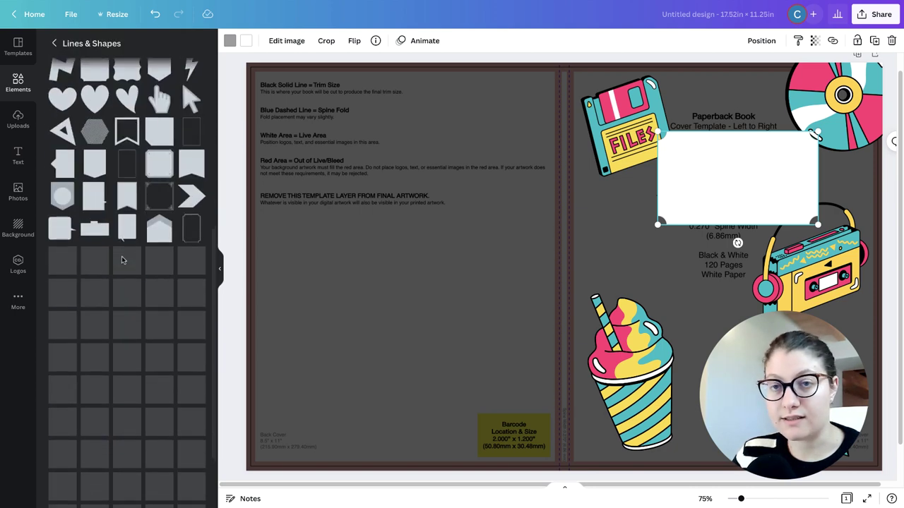
{"action": "left_click_drag", "start_coordinate": [734, 196], "coordinate": [727, 192]}
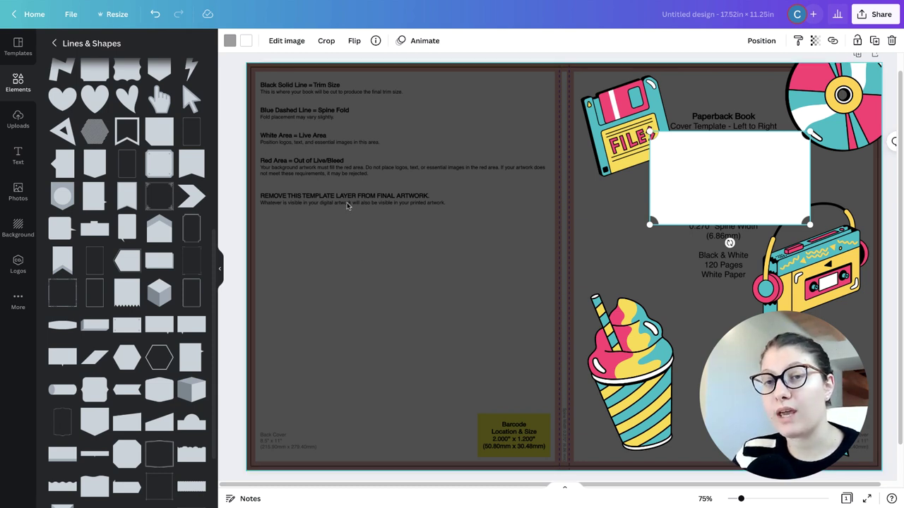
- Browse the font combinations and add a plain text box reading "COMPOSITION NOTEBOOK"
{"action": "left_click", "coordinate": [19, 160]}
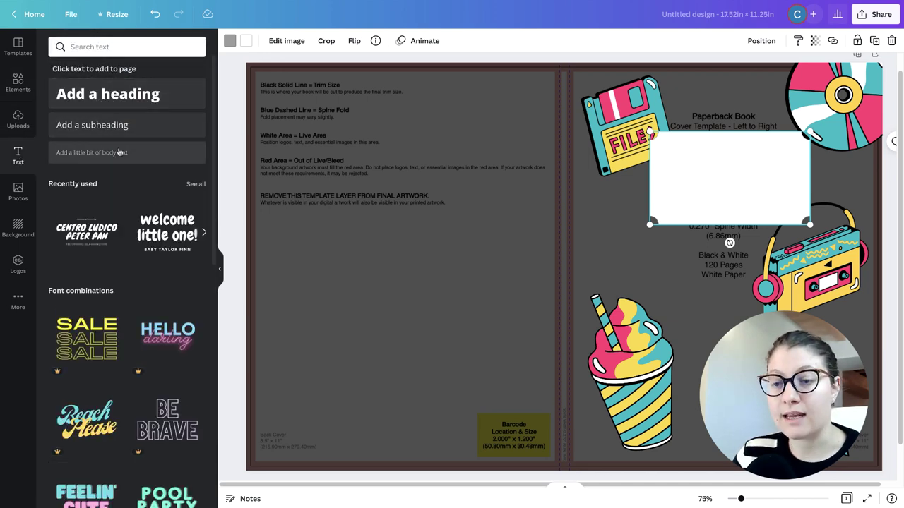
{"action": "scroll", "coordinate": [116, 235], "scroll_direction": "down", "scroll_amount": 3}
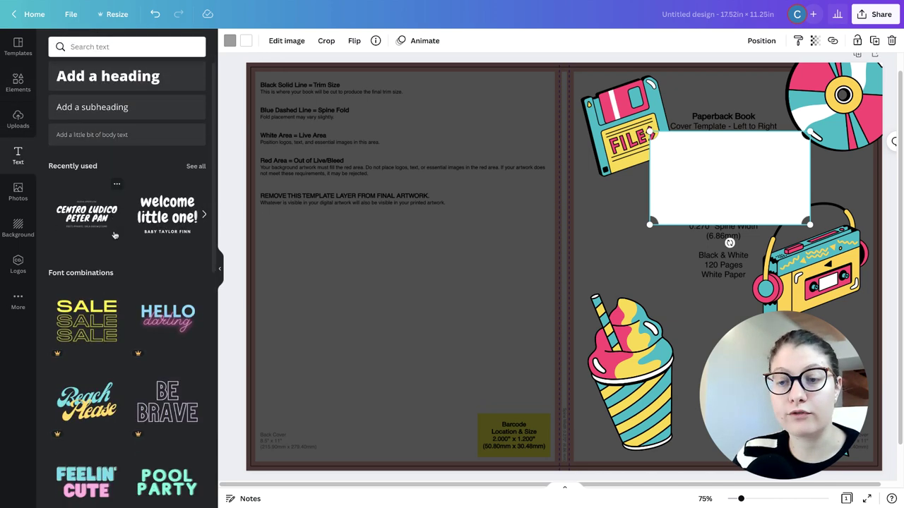
{"action": "scroll", "coordinate": [115, 237], "scroll_direction": "down", "scroll_amount": 3}
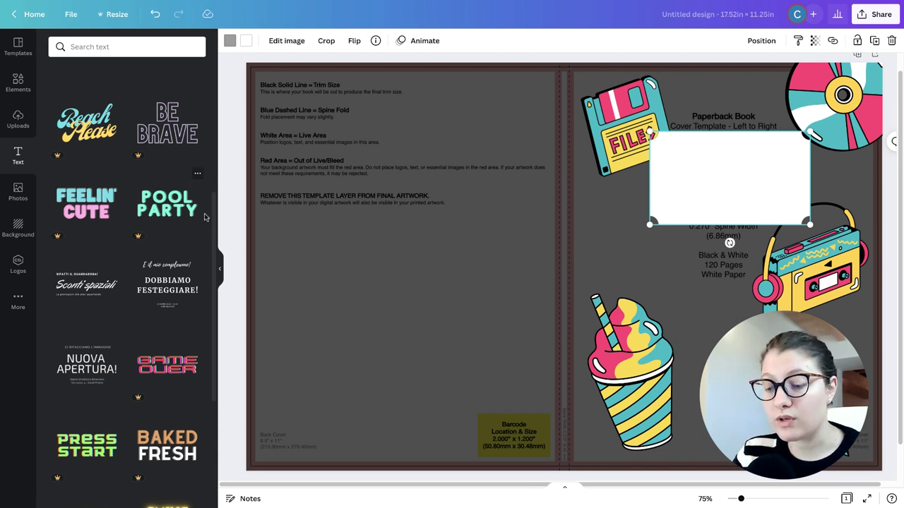
{"action": "key", "text": "t"}
{"action": "mouse_move", "coordinate": [442, 235]}
{"action": "left_mouse_down"}
{"action": "mouse_move", "coordinate": [446, 268]}
{"action": "mouse_move", "coordinate": [440, 248]}
{"action": "left_mouse_up"}
{"action": "double_click", "coordinate": [445, 244]}
{"action": "type", "text": "COM"}
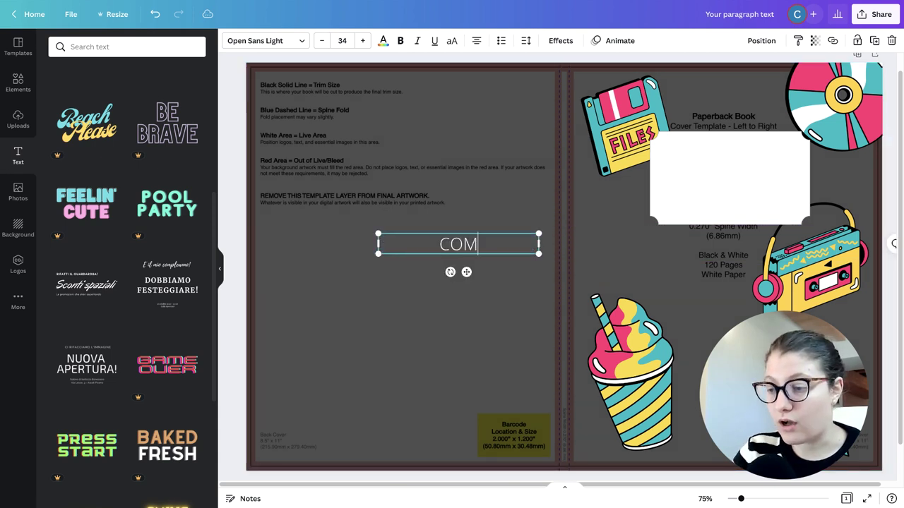
{"action": "type", "text": "POSITION NOTEBOOK"}
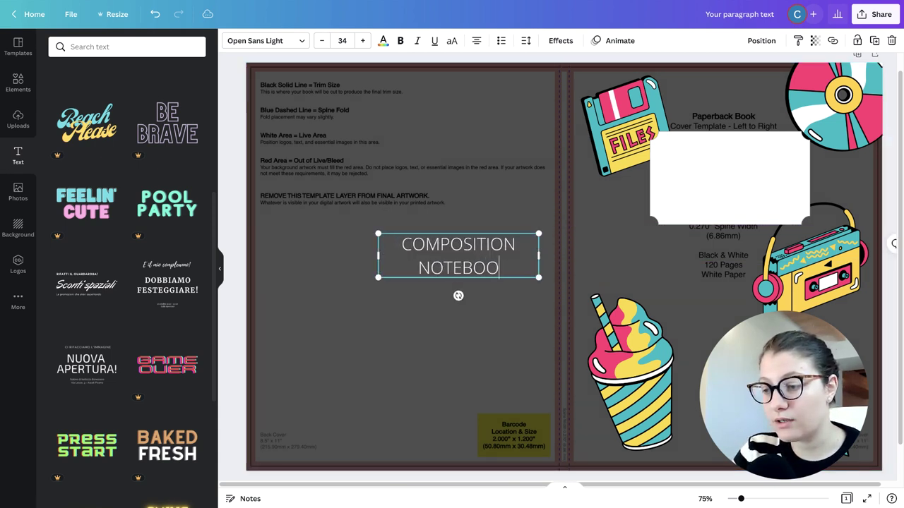
{"action": "left_click", "coordinate": [406, 212]}
{"action": "left_click", "coordinate": [458, 256]}
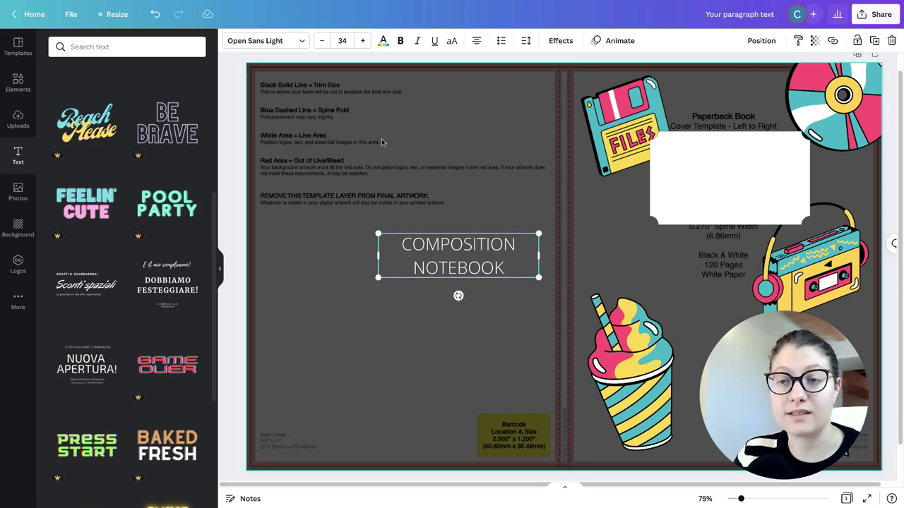
- Move the "COMPOSITION NOTEBOOK" title onto the upper part of the white label and make it bold
{"action": "left_click", "coordinate": [383, 43]}
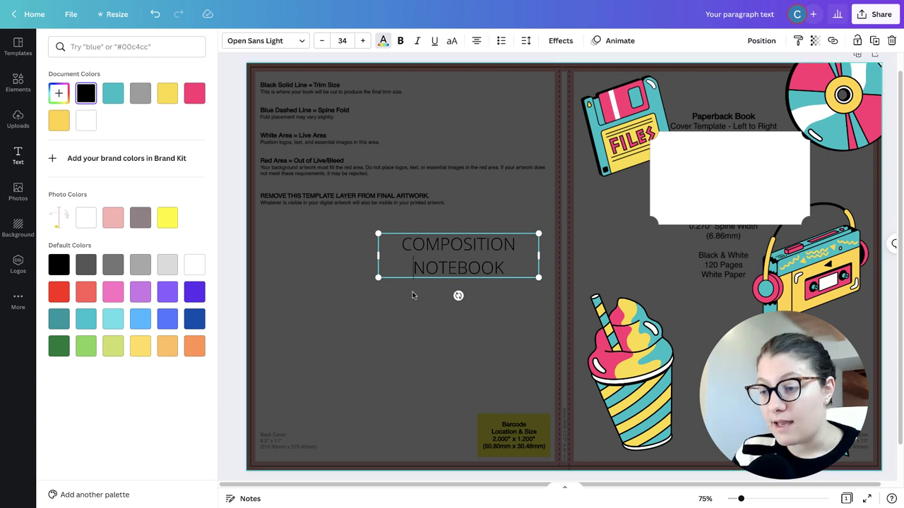
{"action": "left_click", "coordinate": [413, 290]}
{"action": "left_click_drag", "start_coordinate": [443, 272], "coordinate": [715, 177]}
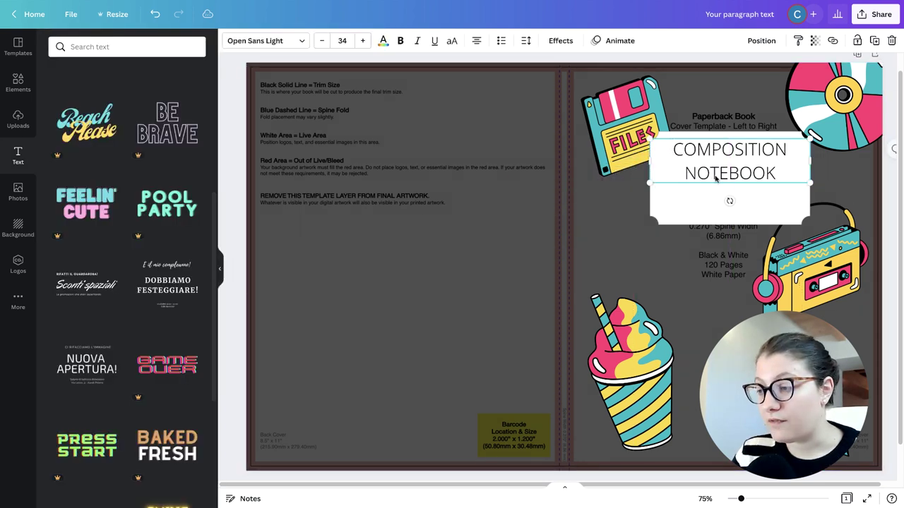
{"action": "left_click", "coordinate": [401, 41]}
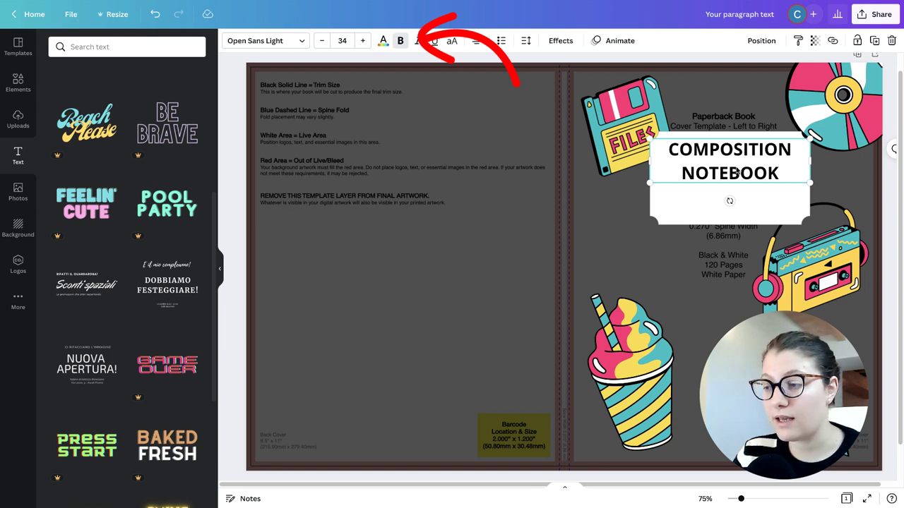
- Search the fonts for "90" and set the title's font to TT Milks Casual 900 One
{"action": "left_click", "coordinate": [286, 43]}
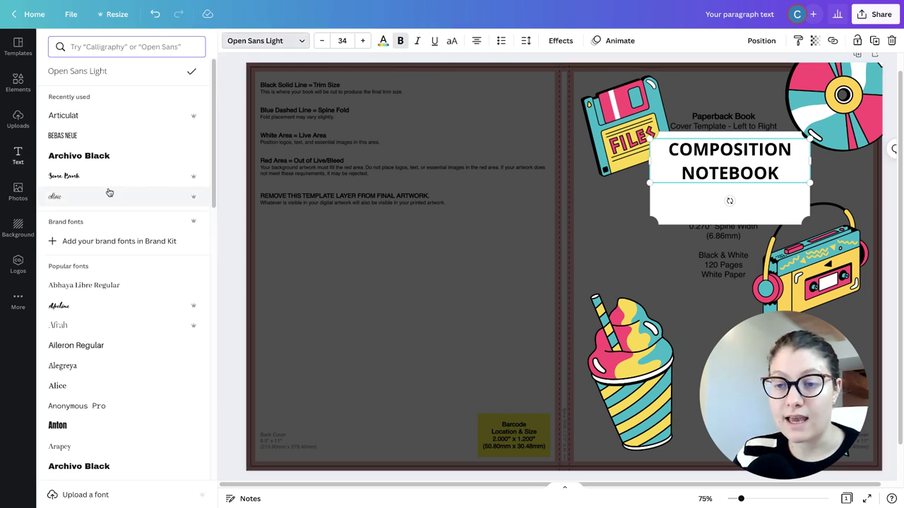
{"action": "scroll", "coordinate": [99, 240], "scroll_direction": "down", "scroll_amount": 5}
{"action": "scroll", "coordinate": [98, 244], "scroll_direction": "down", "scroll_amount": 10}
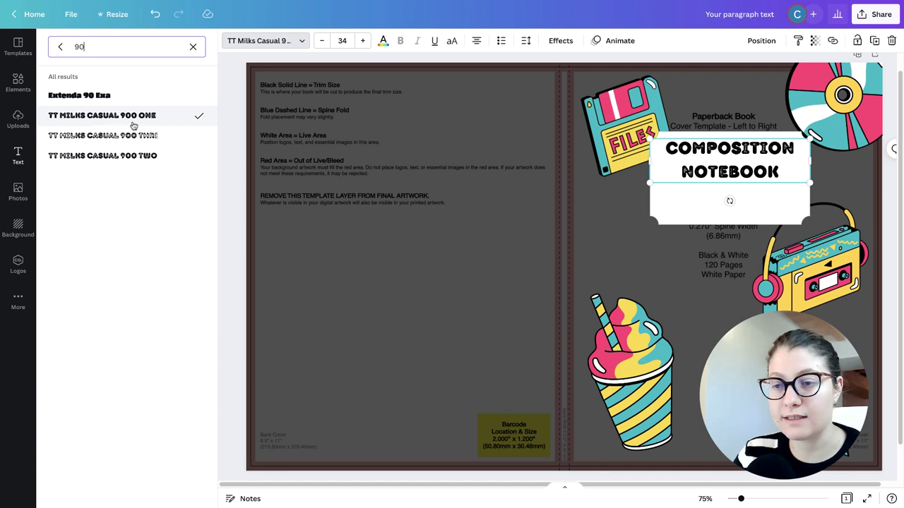
{"action": "left_click", "coordinate": [456, 182]}
- Narrow the title's text box to fit inside the label and reduce its line spacing
{"action": "left_click", "coordinate": [718, 173]}
{"action": "left_click_drag", "start_coordinate": [811, 156], "coordinate": [800, 160]}
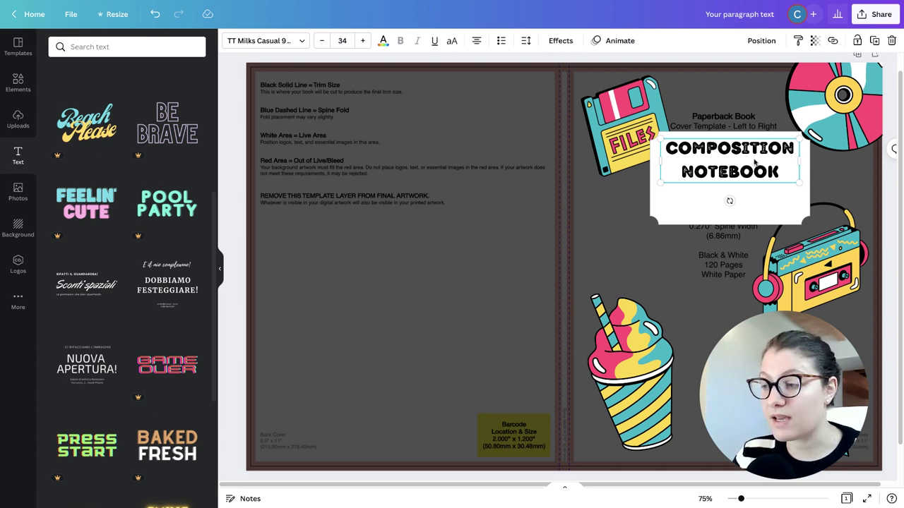
{"action": "left_click", "coordinate": [525, 43]}
{"action": "left_click_drag", "start_coordinate": [585, 114], "coordinate": [575, 115]}
{"action": "left_click", "coordinate": [488, 125]}
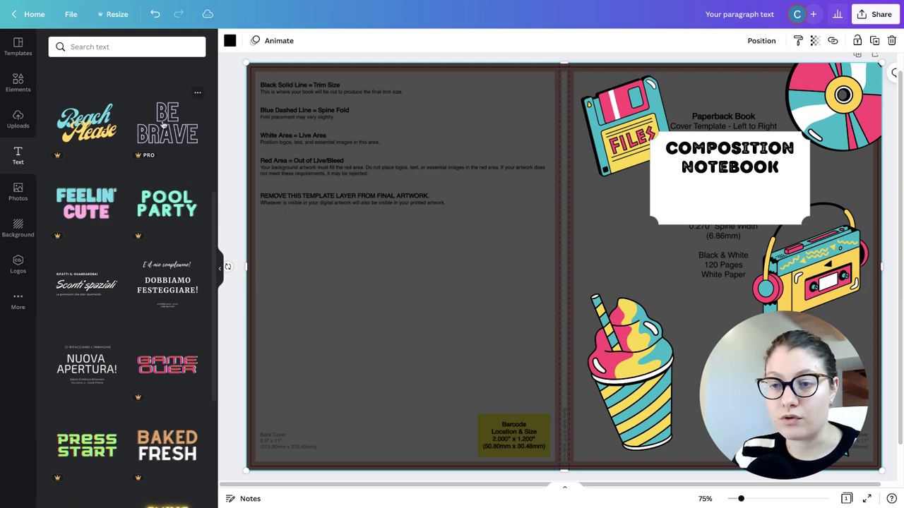
- Add a straight line to the front cover and color it black
{"action": "left_click", "coordinate": [18, 81]}
{"action": "left_click", "coordinate": [17, 81]}
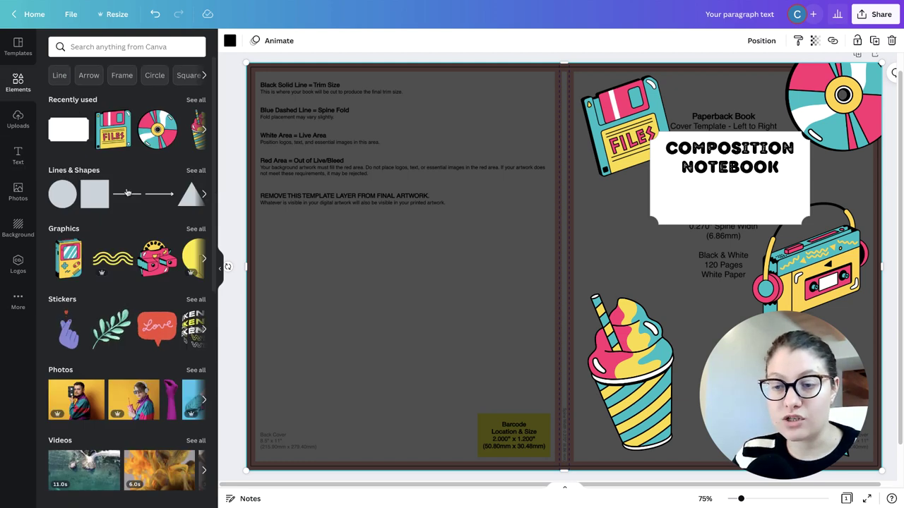
{"action": "left_click_drag", "start_coordinate": [119, 186], "coordinate": [601, 267]}
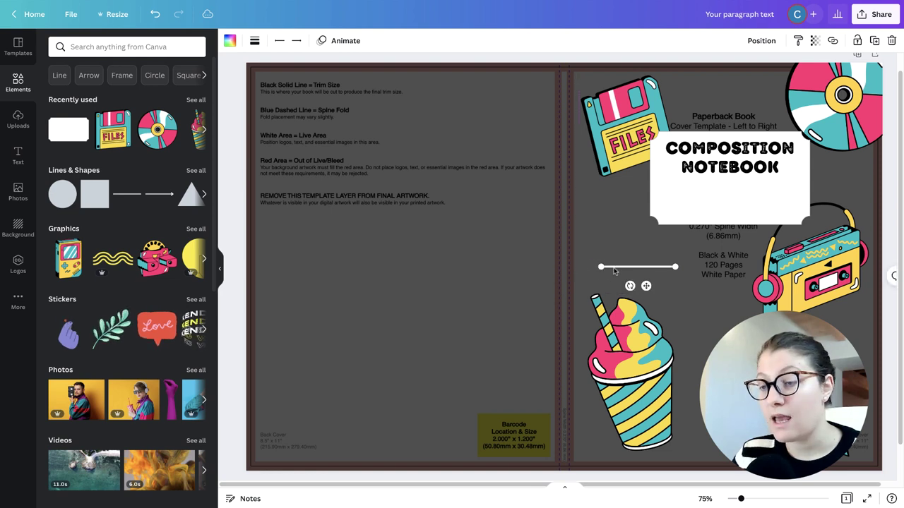
{"action": "left_click", "coordinate": [230, 41]}
{"action": "left_click", "coordinate": [85, 93]}
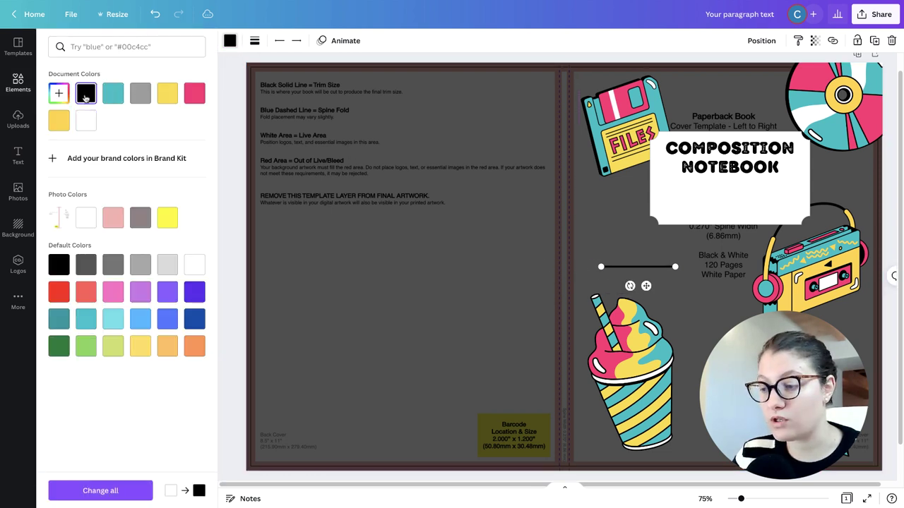
- Set the line's weight to 2 and position it on the label below the title, spanning the title's width
{"action": "left_click", "coordinate": [256, 44]}
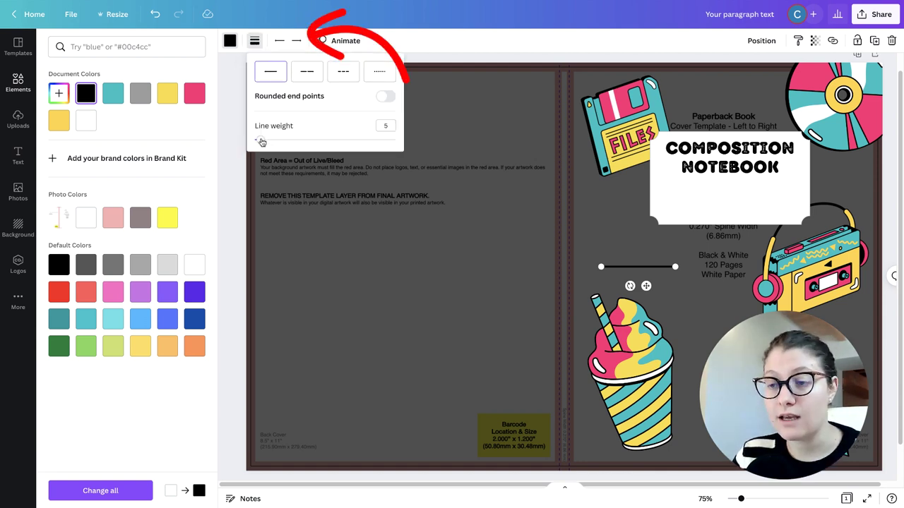
{"action": "left_click_drag", "start_coordinate": [261, 140], "coordinate": [255, 140]}
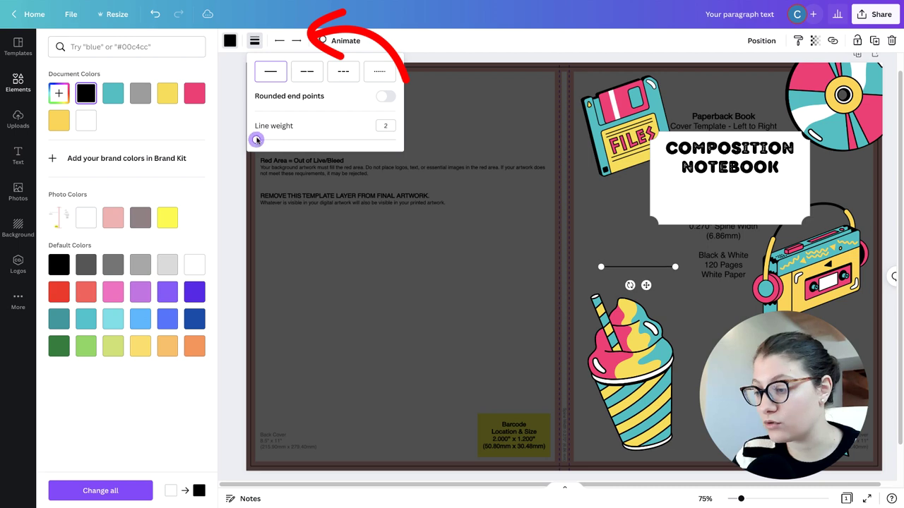
{"action": "left_click", "coordinate": [609, 267]}
{"action": "left_click_drag", "start_coordinate": [609, 267], "coordinate": [672, 189]}
{"action": "key", "text": "Escape"}
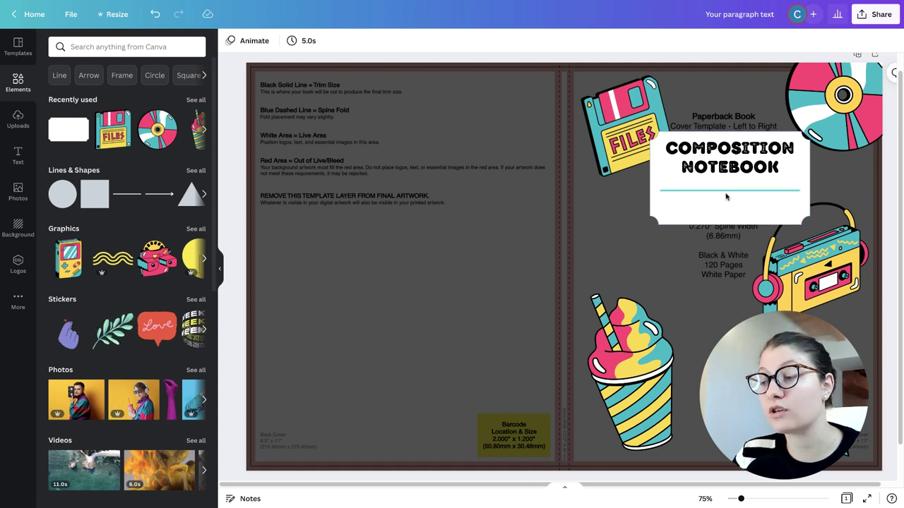
- Duplicate the label's black line twice, placing the copies below the first to make three writing lines
{"action": "left_click", "coordinate": [725, 192]}
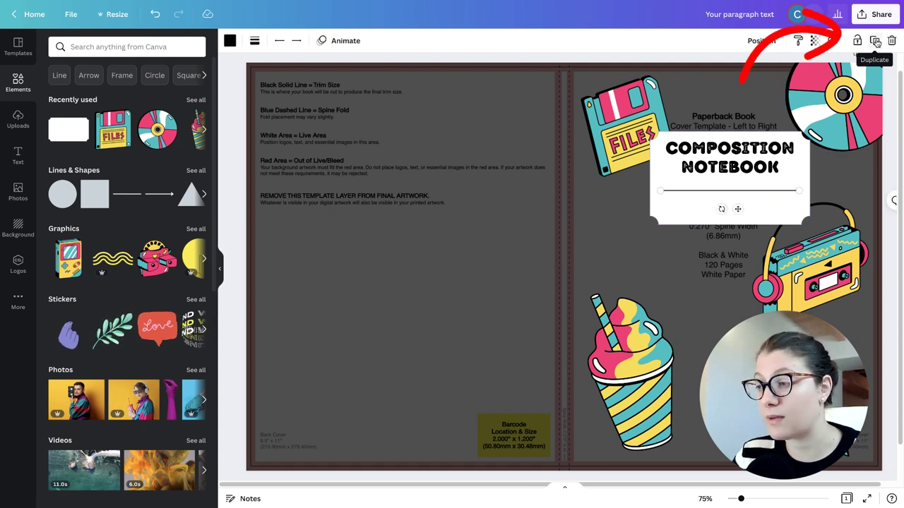
{"action": "key", "text": "Escape"}
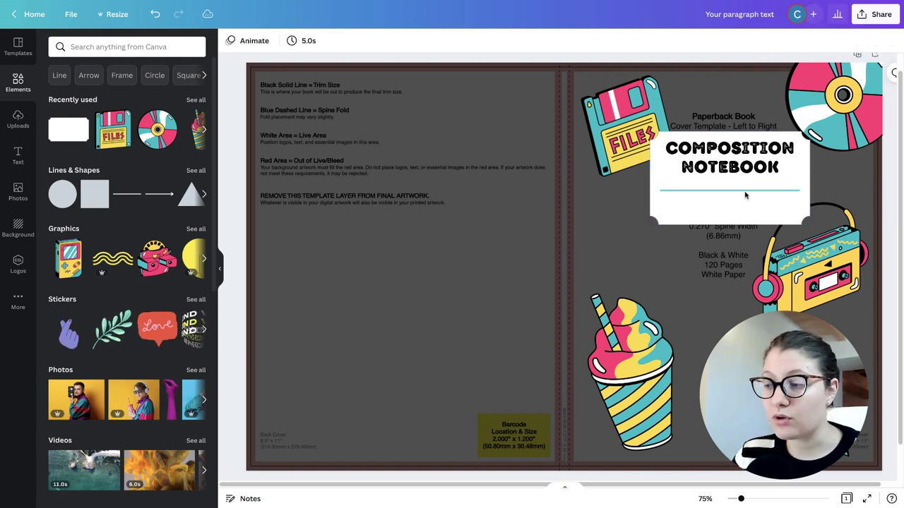
{"action": "left_click", "coordinate": [744, 190]}
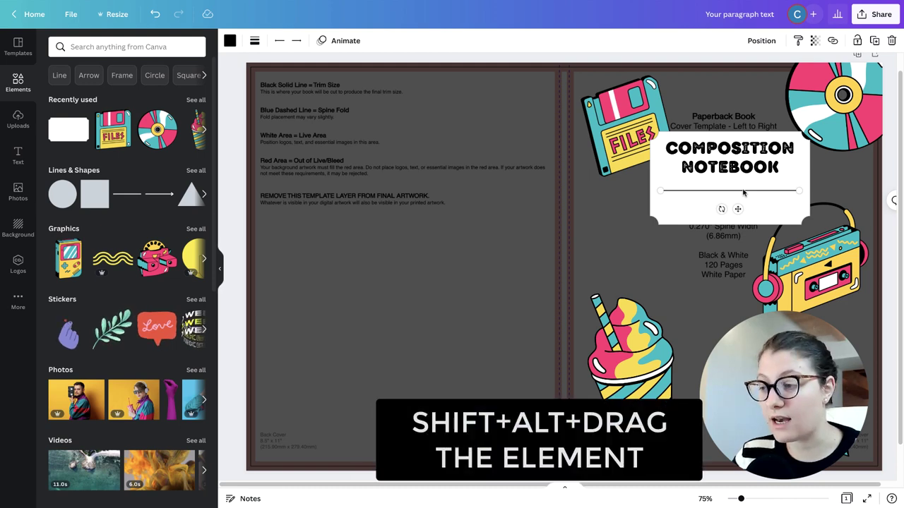
{"action": "left_click_drag", "start_coordinate": [746, 191], "coordinate": [746, 208]}
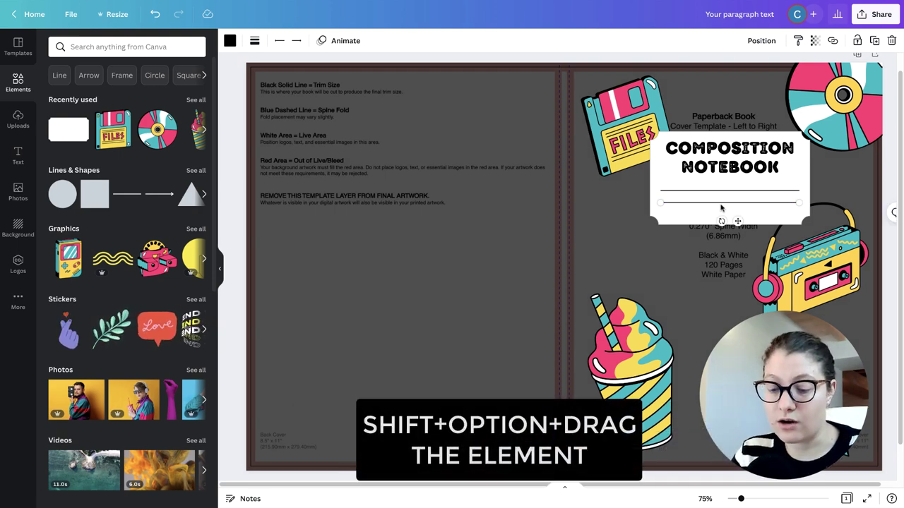
{"action": "left_click_drag", "start_coordinate": [720, 205], "coordinate": [704, 224]}
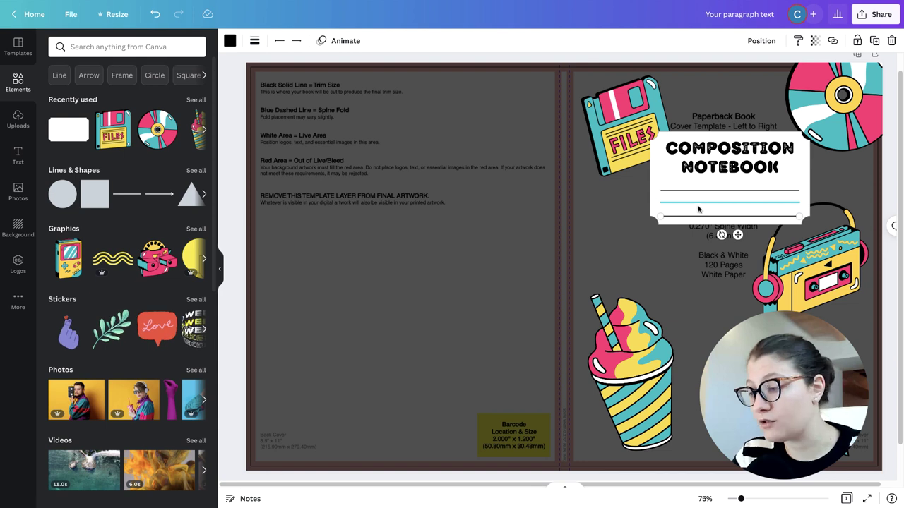
- Select the three writing lines on the label and space them evenly vertically
{"action": "left_click", "coordinate": [696, 209], "text": "shift"}
{"action": "left_click", "coordinate": [698, 191], "text": "shift"}
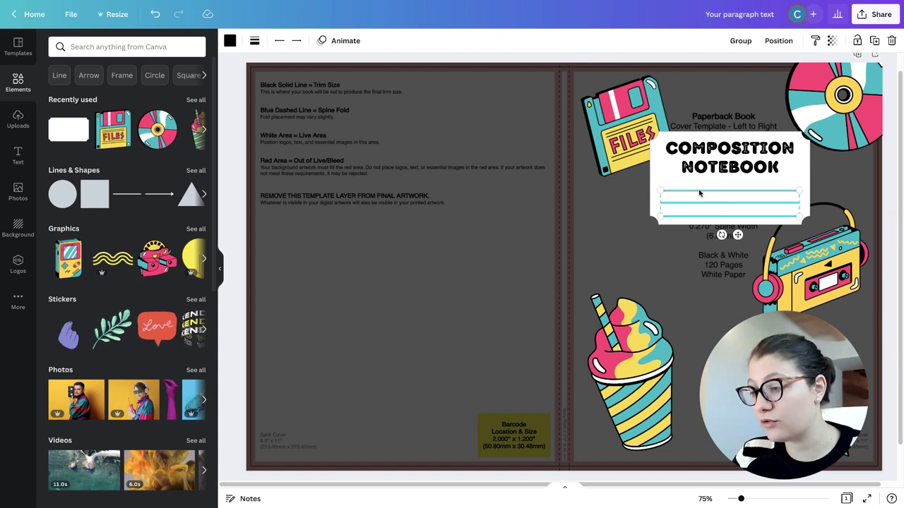
{"action": "left_click", "coordinate": [775, 41]}
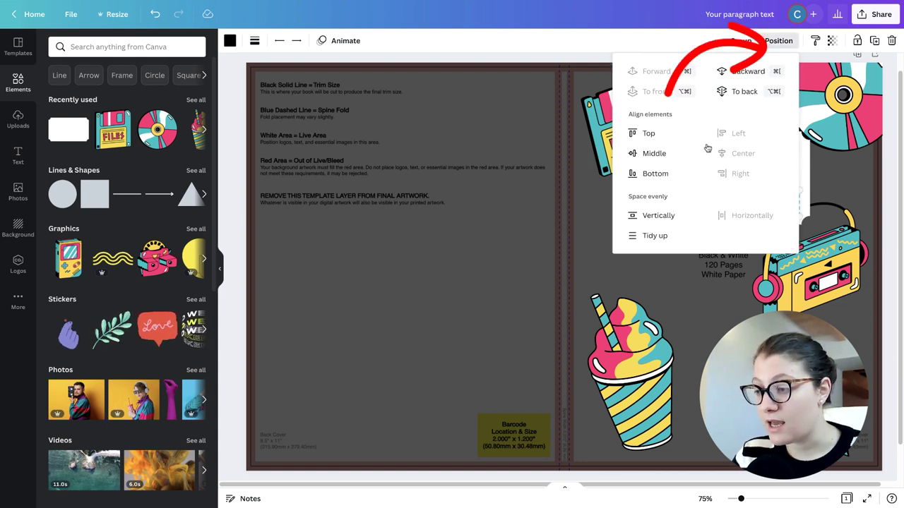
{"action": "left_click", "coordinate": [664, 215]}
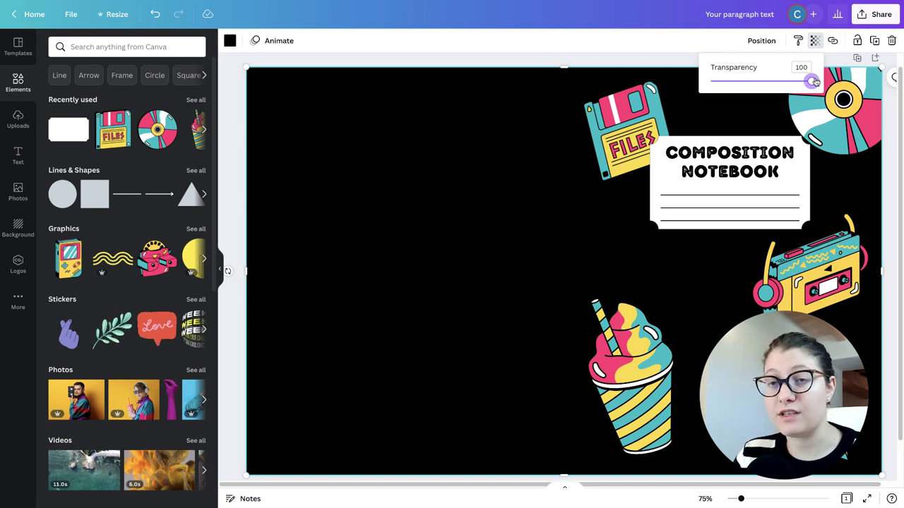
- Change the cover background rectangle's color to the dark purple #4A048F
{"action": "left_click", "coordinate": [578, 174]}
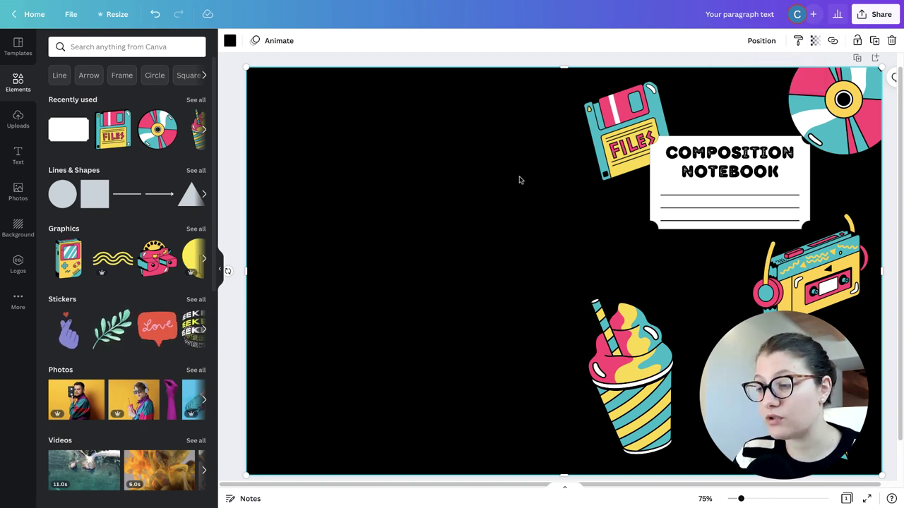
{"action": "left_click", "coordinate": [230, 41]}
{"action": "left_click", "coordinate": [59, 93]}
{"action": "left_click_drag", "start_coordinate": [79, 181], "coordinate": [85, 182]}
{"action": "left_click_drag", "start_coordinate": [103, 139], "coordinate": [165, 125]}
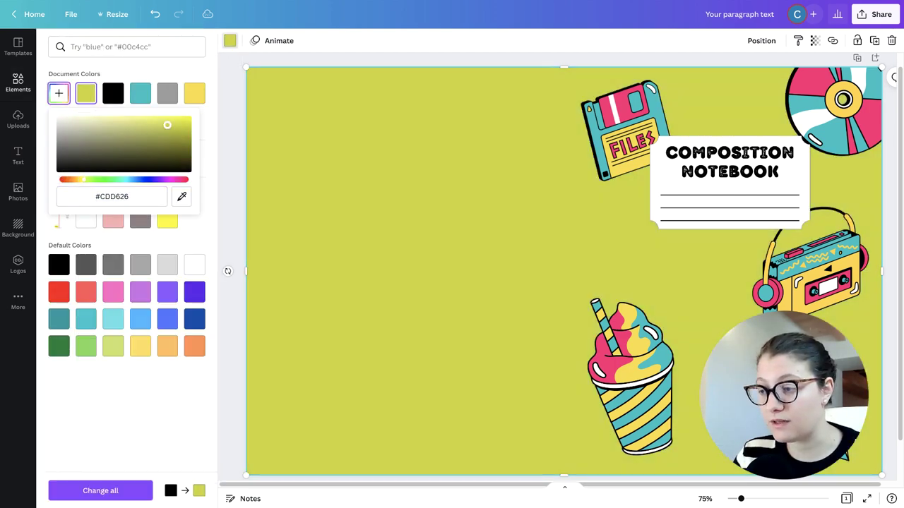
{"action": "mouse_move", "coordinate": [144, 181]}
{"action": "left_mouse_down"}
{"action": "mouse_move", "coordinate": [166, 182]}
{"action": "mouse_move", "coordinate": [154, 182]}
{"action": "left_mouse_up"}
{"action": "left_click_drag", "start_coordinate": [177, 127], "coordinate": [188, 141]}
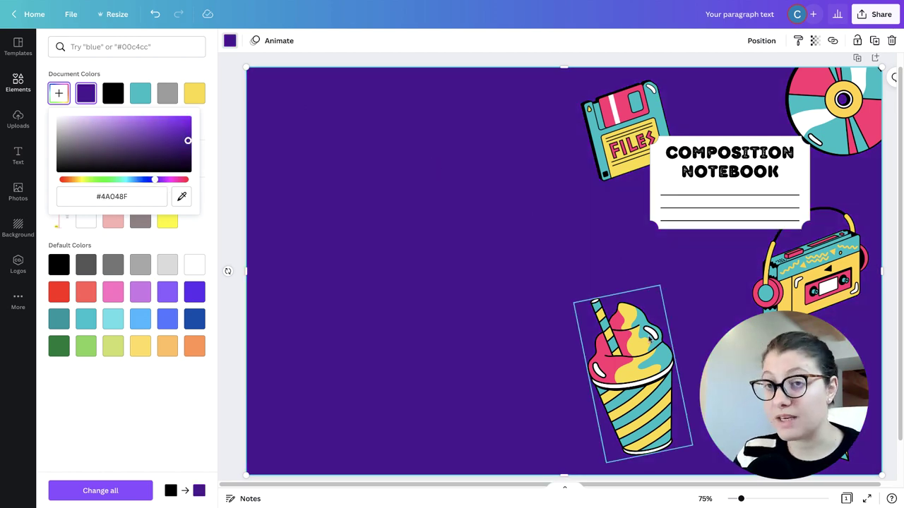
{"action": "left_click", "coordinate": [657, 296]}
- Set the purple background's transparency to 49 to reveal the cover template underneath
{"action": "left_click", "coordinate": [513, 193]}
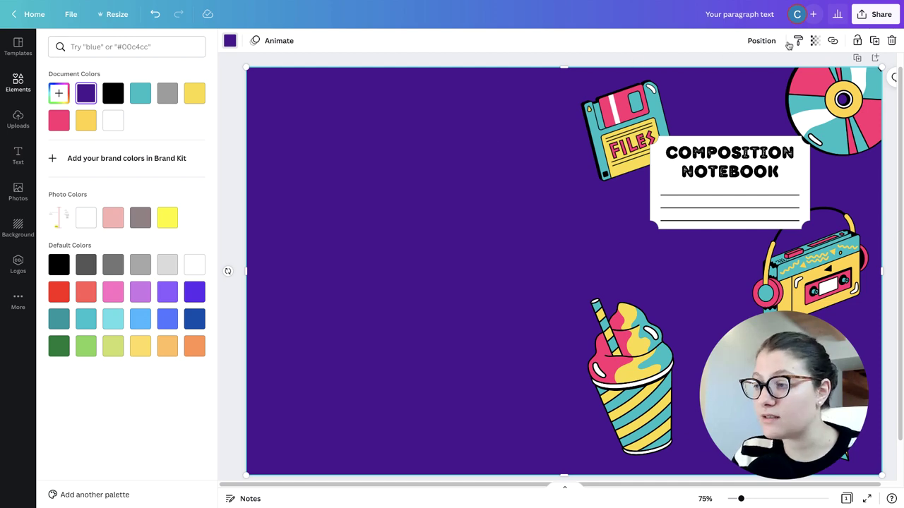
{"action": "left_click", "coordinate": [814, 41]}
{"action": "left_click_drag", "start_coordinate": [812, 82], "coordinate": [803, 82]}
{"action": "left_click_drag", "start_coordinate": [789, 81], "coordinate": [760, 81]}
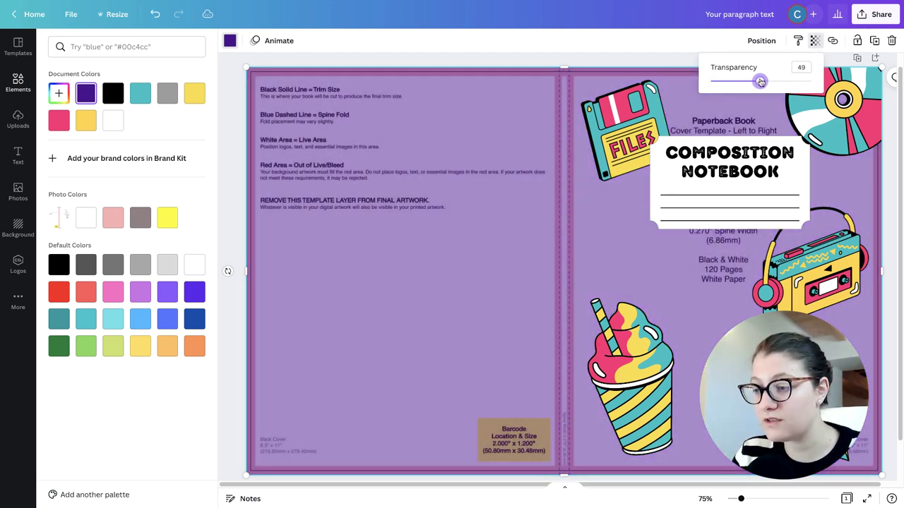
{"action": "left_click", "coordinate": [626, 114]}
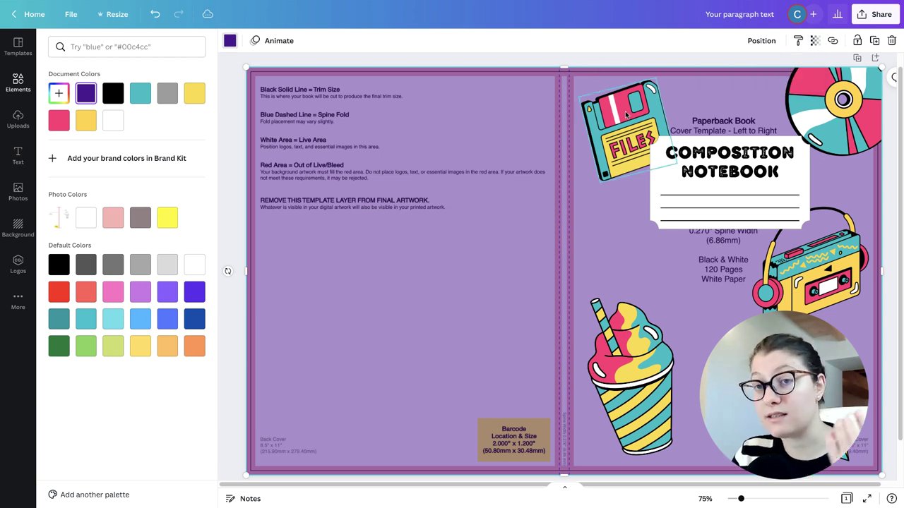
- Add a square outline shape from Lines & Shapes to the cover and color it yellow
{"action": "left_click", "coordinate": [21, 84]}
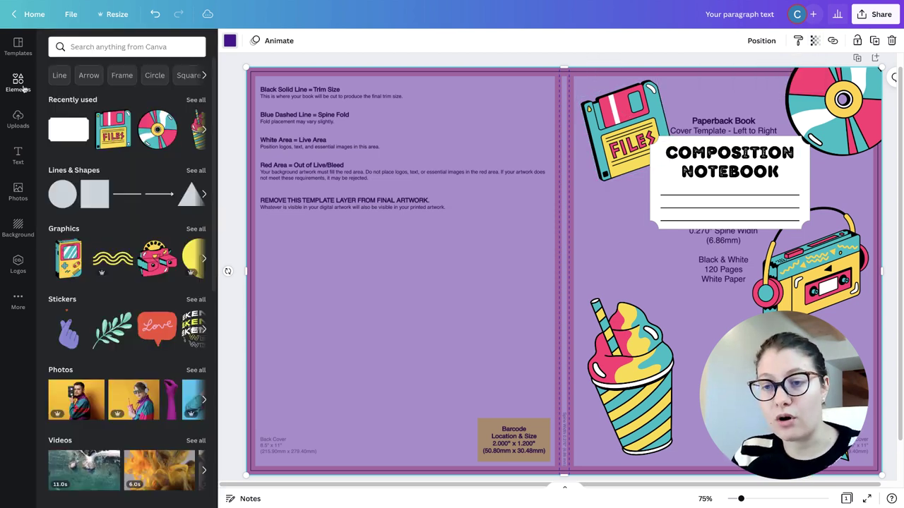
{"action": "left_click", "coordinate": [195, 171]}
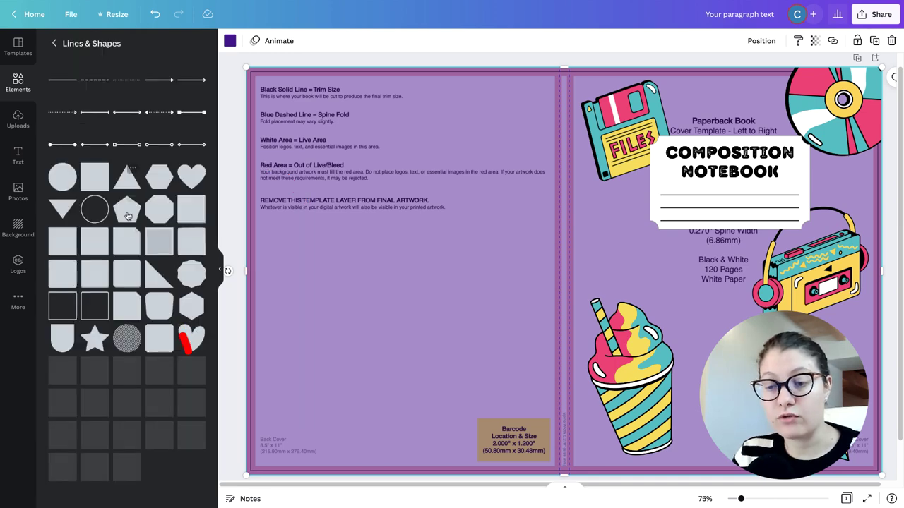
{"action": "left_click", "coordinate": [64, 312]}
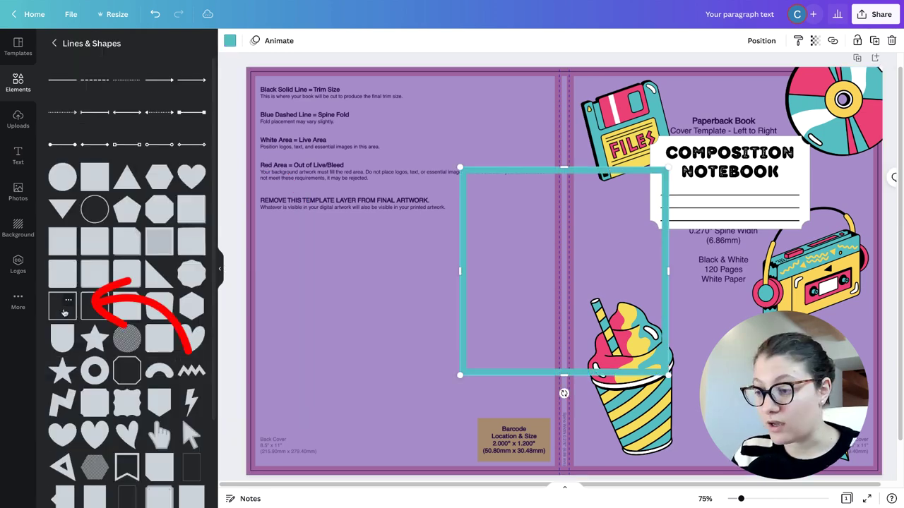
{"action": "left_click", "coordinate": [230, 41]}
{"action": "left_click", "coordinate": [167, 217]}
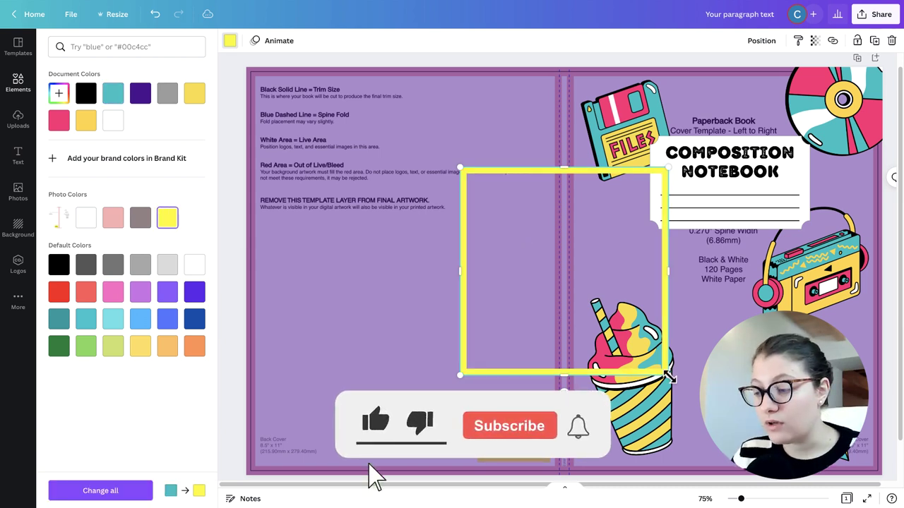
- Shrink the yellow outline to thin its stroke, then stretch it into a border along the front cover's trim lines and spine fold
{"action": "left_click_drag", "start_coordinate": [668, 375], "coordinate": [510, 189]}
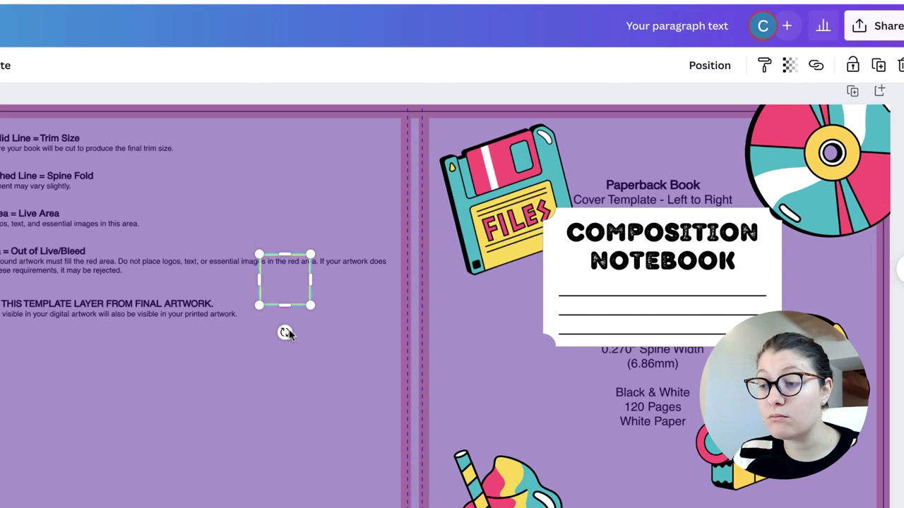
{"action": "left_click_drag", "start_coordinate": [286, 293], "coordinate": [459, 507]}
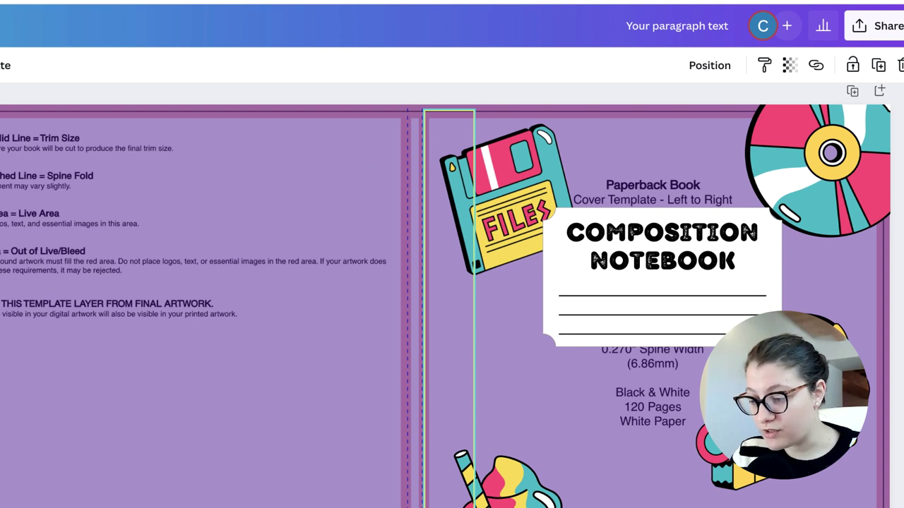
{"action": "left_click_drag", "start_coordinate": [474, 405], "coordinate": [869, 381]}
{"action": "left_click", "coordinate": [232, 97]}
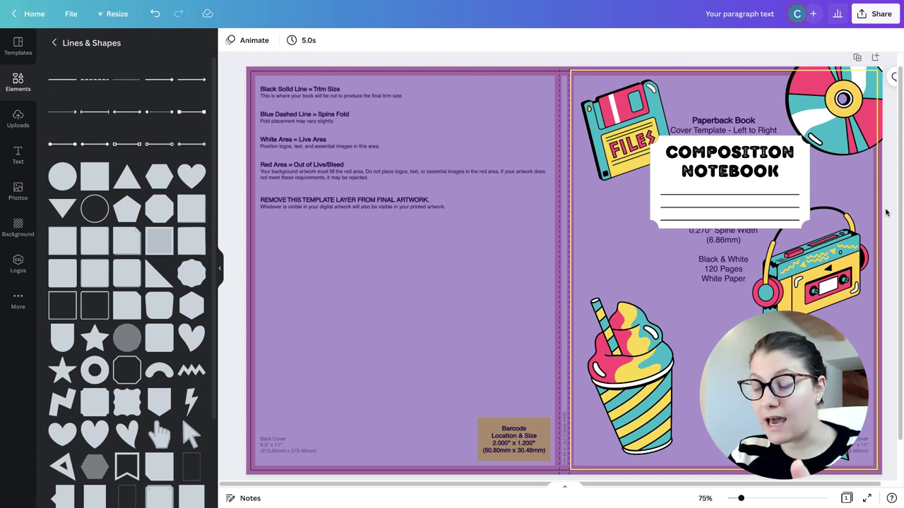
- Send the yellow front cover border to the back of the layer order
{"action": "left_click", "coordinate": [591, 71]}
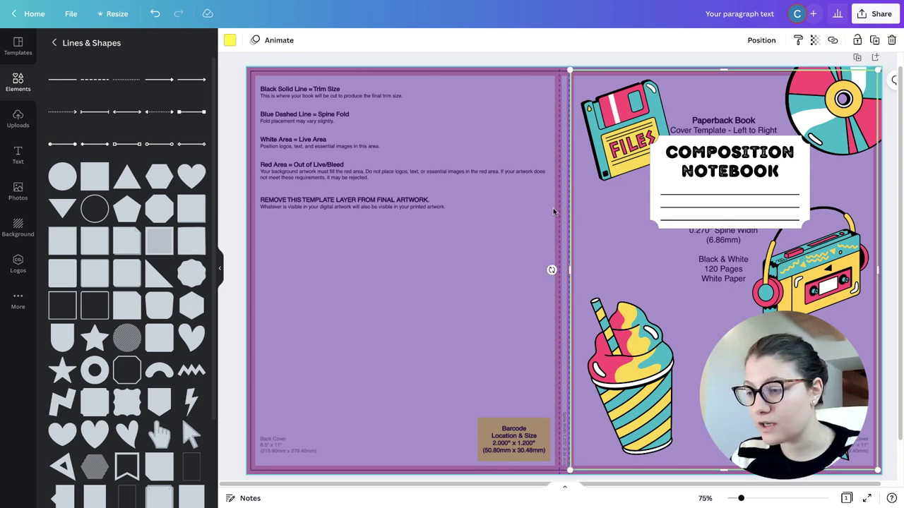
{"action": "left_click", "coordinate": [589, 60]}
{"action": "left_click", "coordinate": [592, 74]}
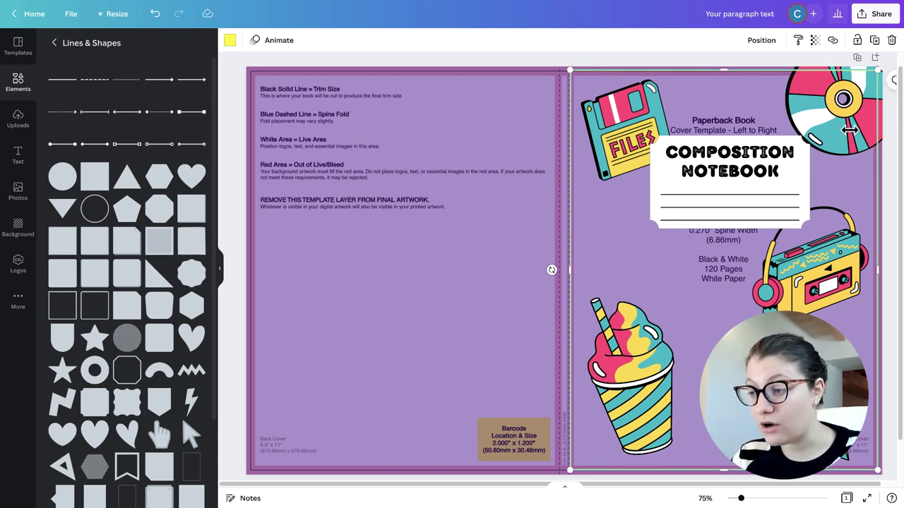
{"action": "left_click", "coordinate": [762, 42]}
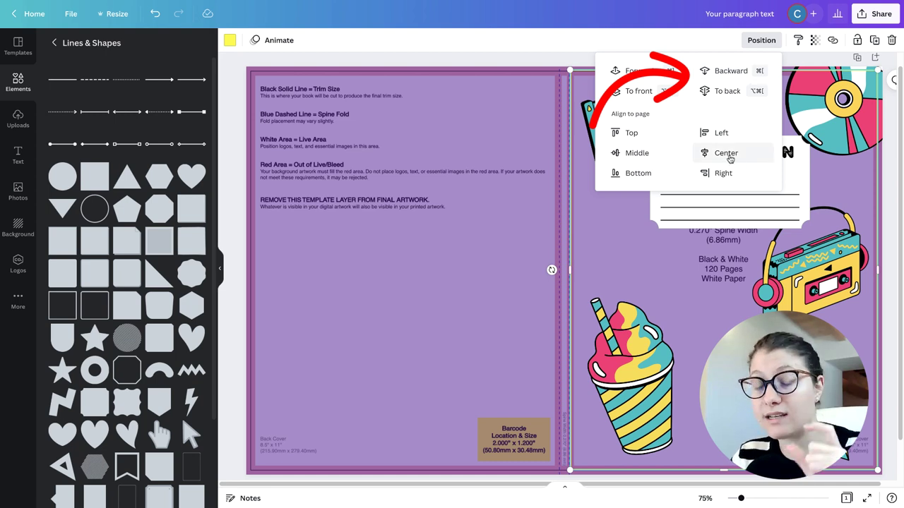
{"action": "left_click", "coordinate": [722, 87]}
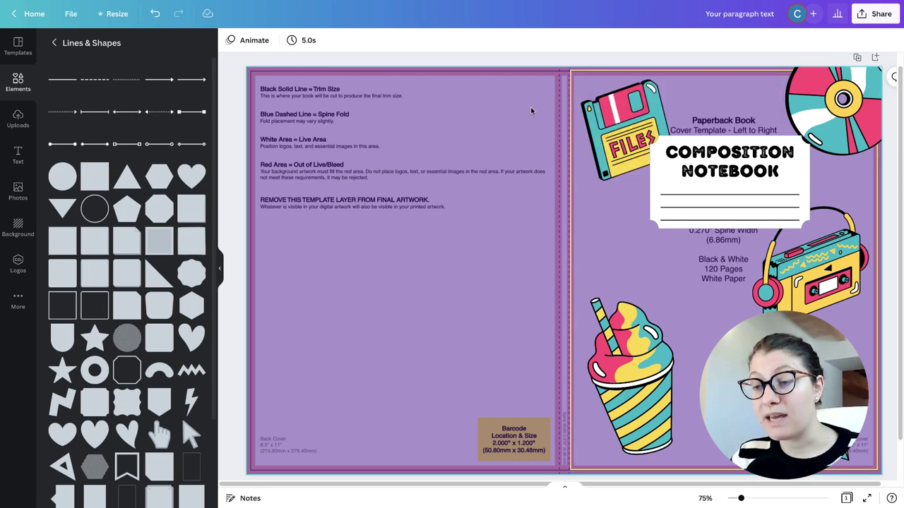
{"action": "left_click", "coordinate": [576, 81]}
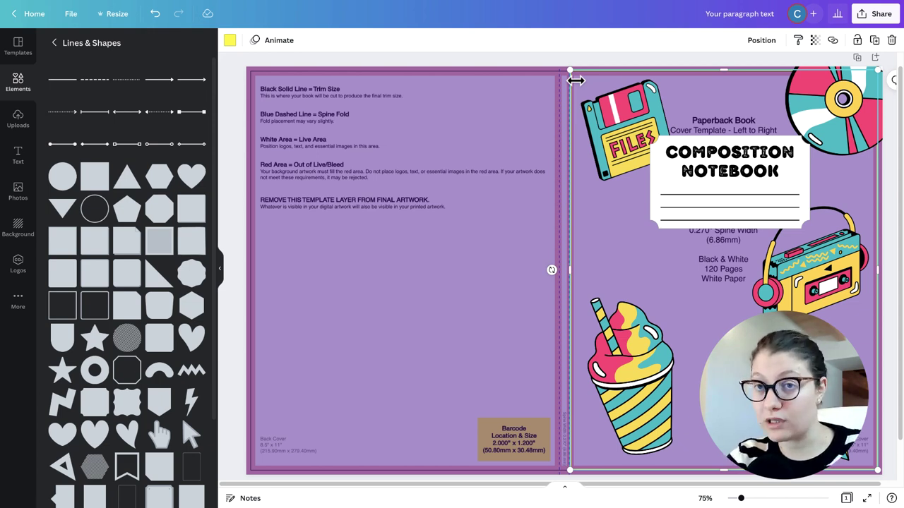
{"action": "key", "text": "Escape"}
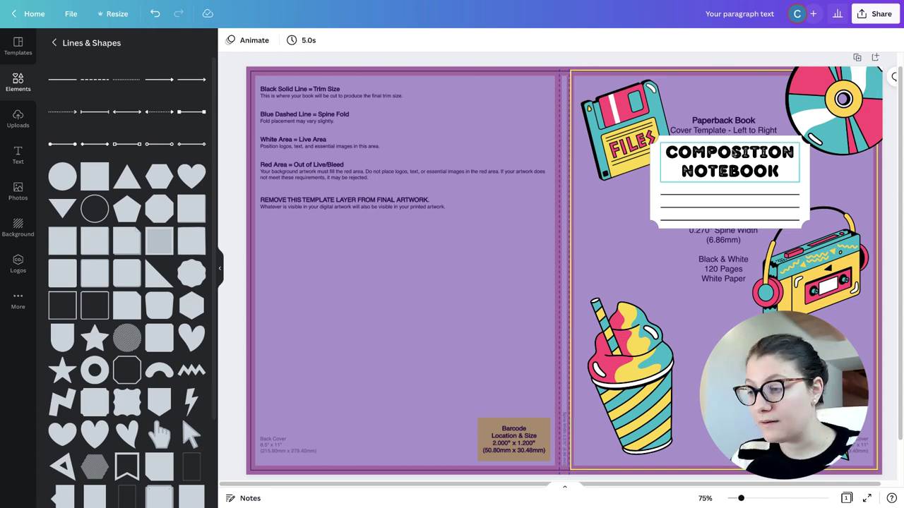
- Select the title, the three writing lines, the white label and the yellow border, and align them to their horizontal center
{"action": "left_click", "coordinate": [754, 169]}
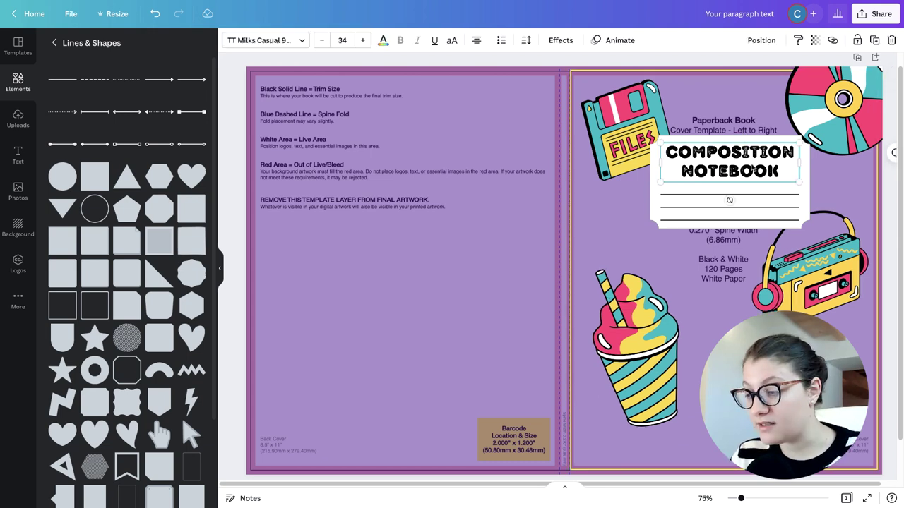
{"action": "left_click", "coordinate": [761, 195], "text": "shift"}
{"action": "left_click", "coordinate": [767, 207], "text": "shift"}
{"action": "left_click", "coordinate": [768, 221], "text": "shift"}
{"action": "left_click", "coordinate": [805, 187], "text": "shift"}
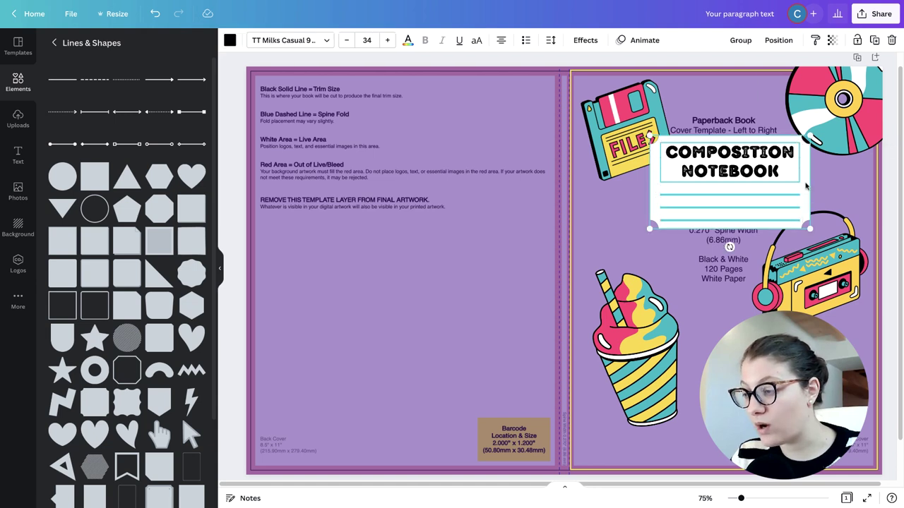
{"action": "left_click", "coordinate": [812, 183], "text": "shift"}
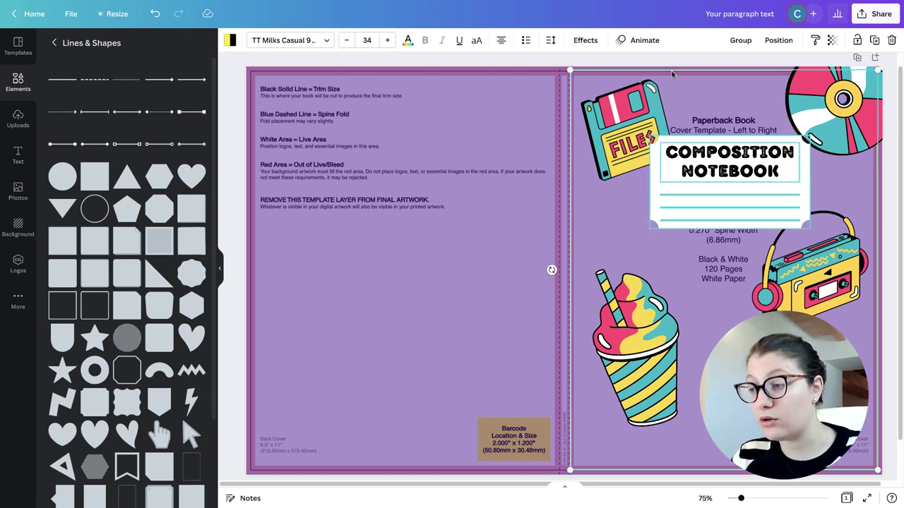
{"action": "left_click", "coordinate": [778, 40]}
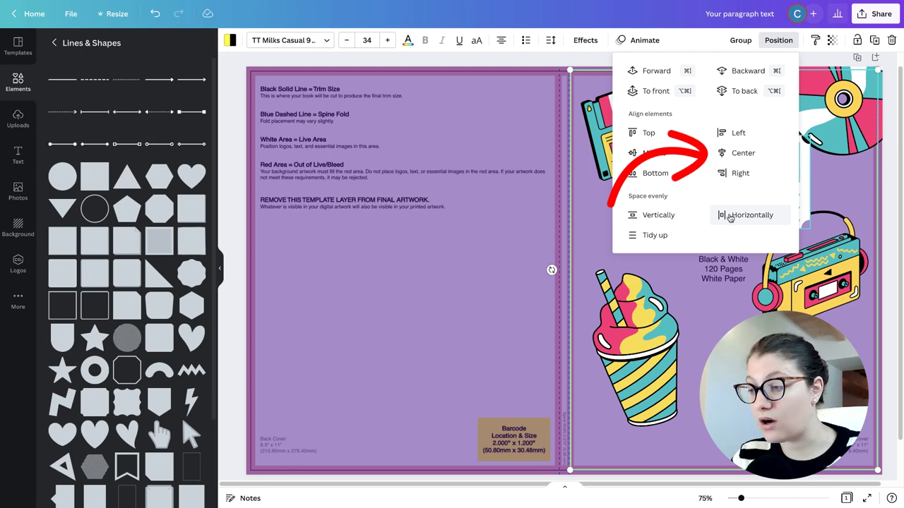
{"action": "left_click", "coordinate": [750, 156]}
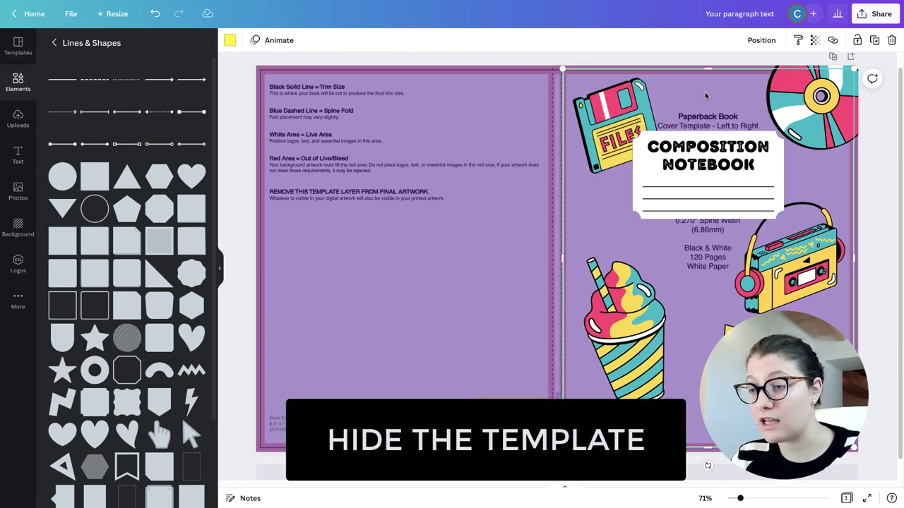
- Set the purple background's transparency to 100 to hide the cover template
{"action": "left_click", "coordinate": [520, 153]}
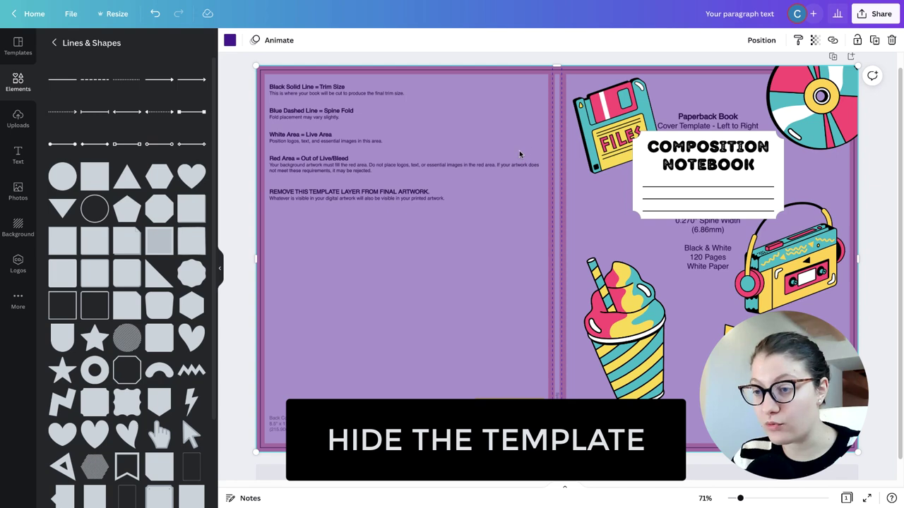
{"action": "left_click", "coordinate": [814, 41]}
{"action": "left_click_drag", "start_coordinate": [759, 81], "coordinate": [831, 92]}
{"action": "left_click", "coordinate": [879, 162]}
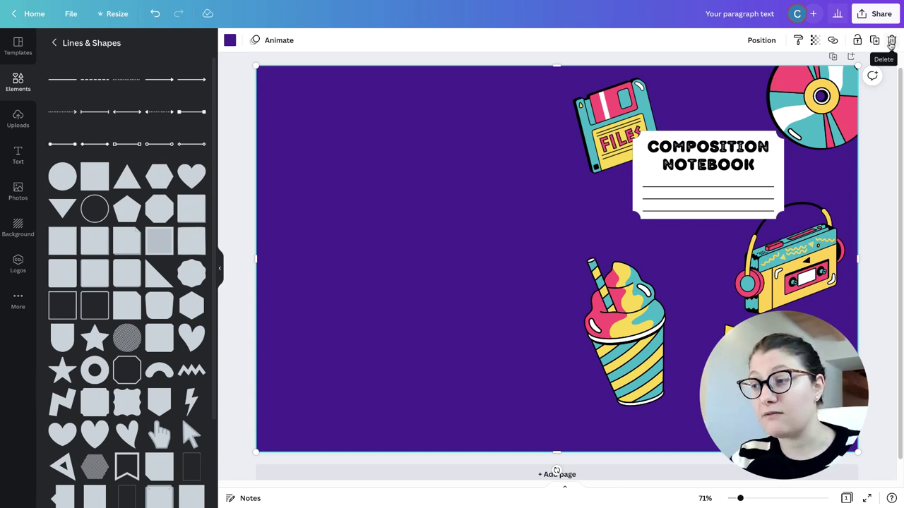
{"action": "left_click", "coordinate": [814, 40]}
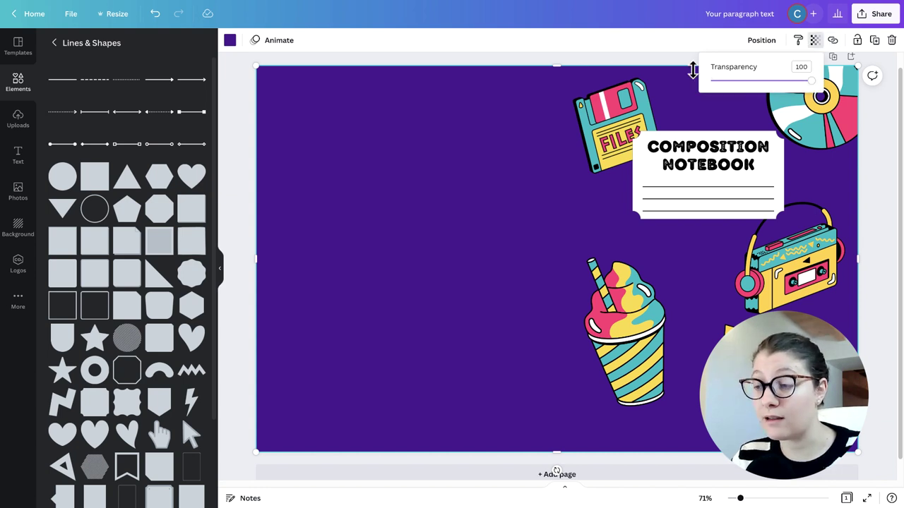
- Search the elements library for "COLORFUL PATTERN" and "90S PATTERN", and place the geometric squares, circles and triangles pattern on the back cover
{"action": "left_click", "coordinate": [421, 57]}
{"action": "left_click", "coordinate": [424, 86]}
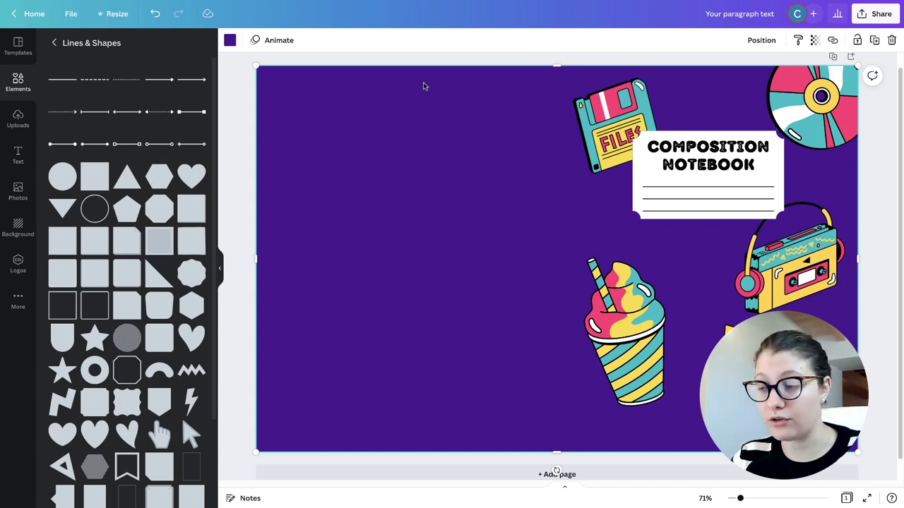
{"action": "left_click", "coordinate": [647, 302]}
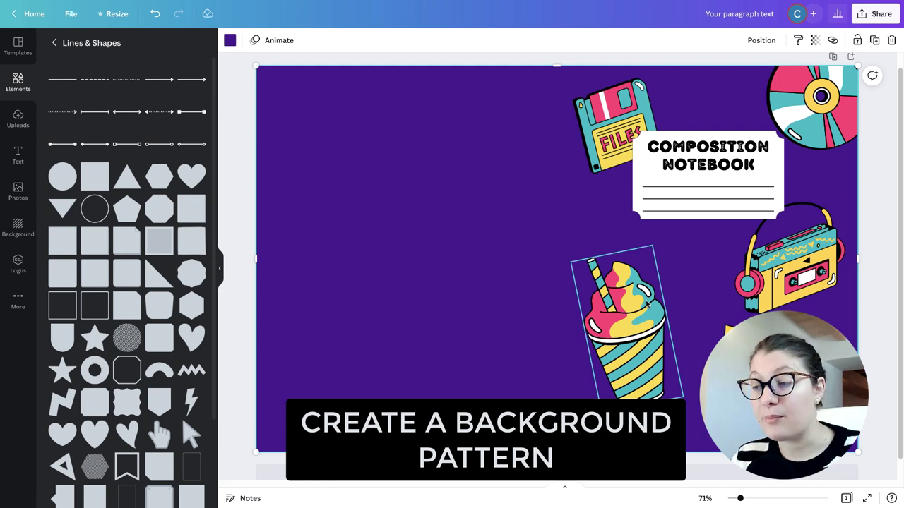
{"action": "left_click", "coordinate": [222, 199]}
{"action": "left_click", "coordinate": [17, 84]}
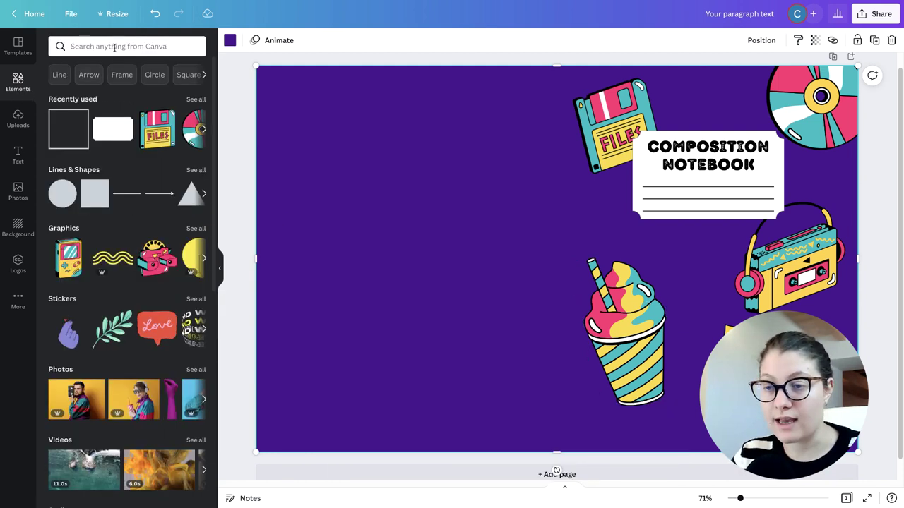
{"action": "left_click", "coordinate": [113, 46]}
{"action": "type", "text": "COLORFUL PA"}
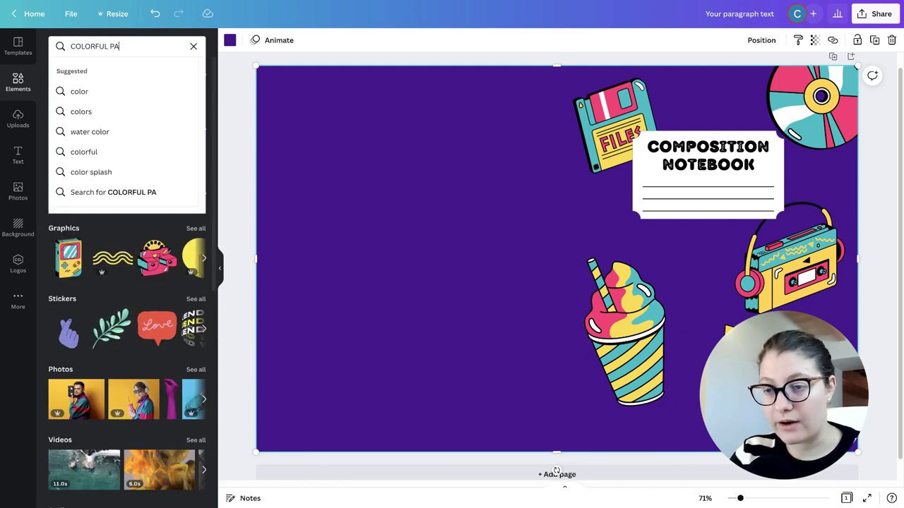
{"action": "type", "text": "TTERN"}
{"action": "key", "text": "Return"}
{"action": "left_click", "coordinate": [67, 43]}
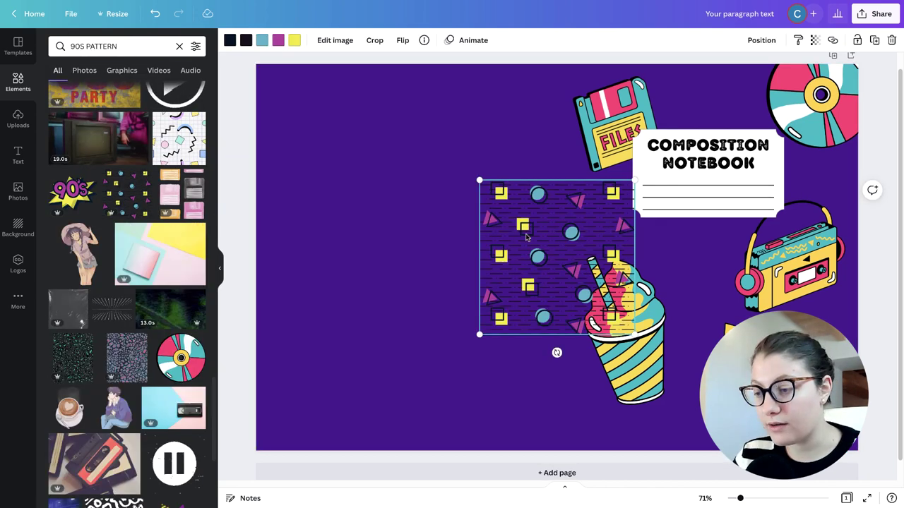
{"action": "left_click_drag", "start_coordinate": [526, 237], "coordinate": [363, 172]}
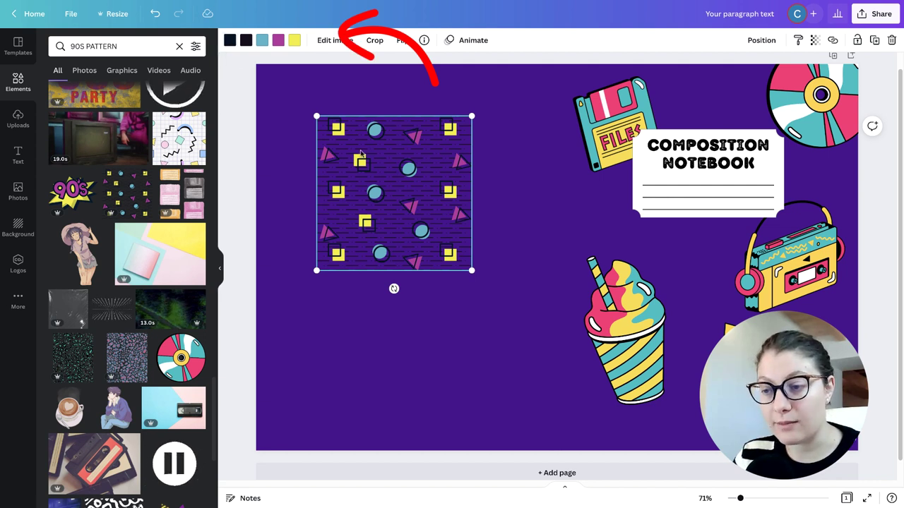
- Recolor the pattern's yellow squares to orange
{"action": "left_click", "coordinate": [294, 41]}
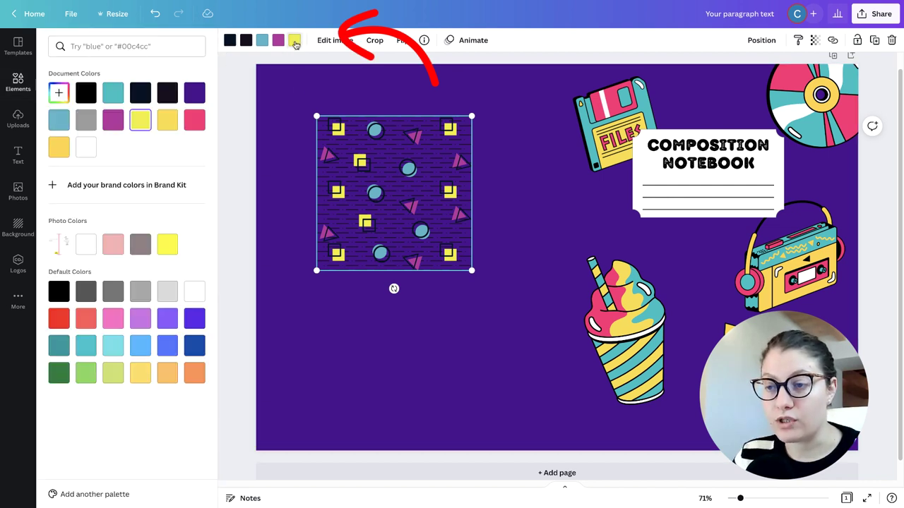
{"action": "left_click", "coordinate": [194, 374]}
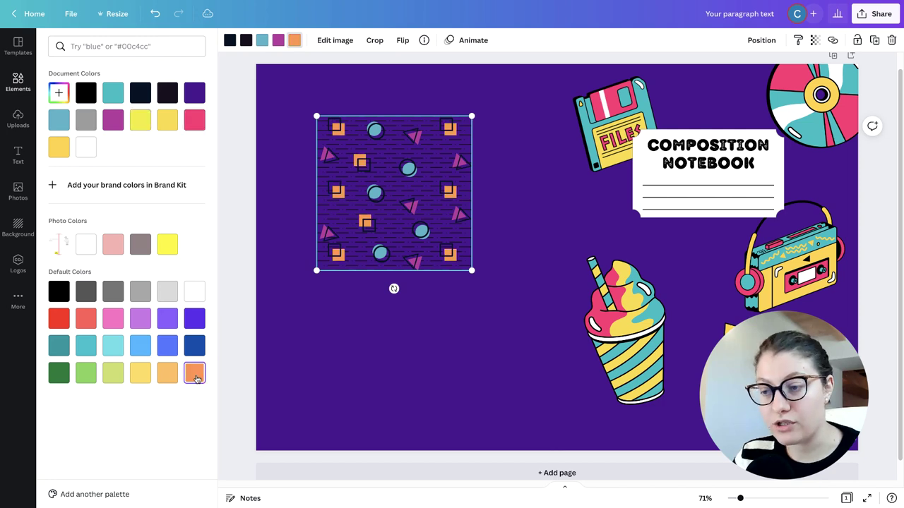
{"action": "key", "text": "Escape"}
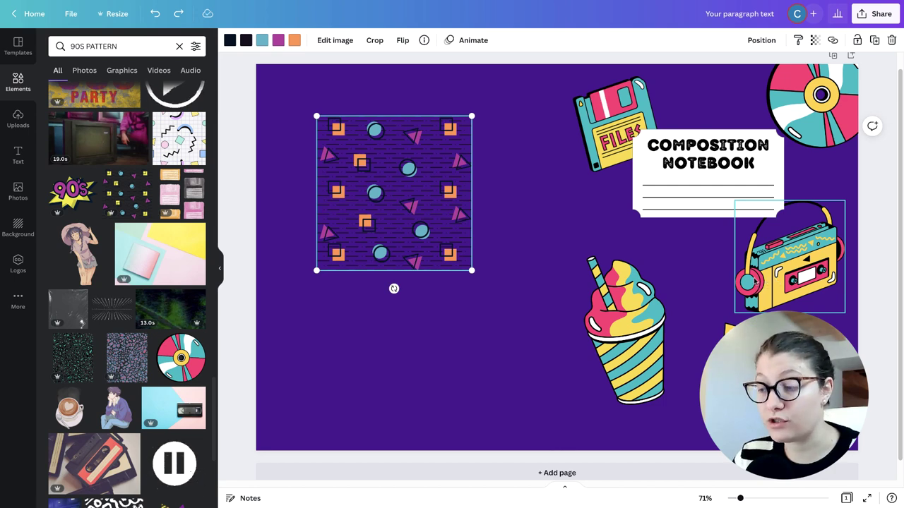
- Recolor the pattern's squares to the yellow #F8DC38 sampled from the milkshake cup
{"action": "left_click", "coordinate": [294, 40]}
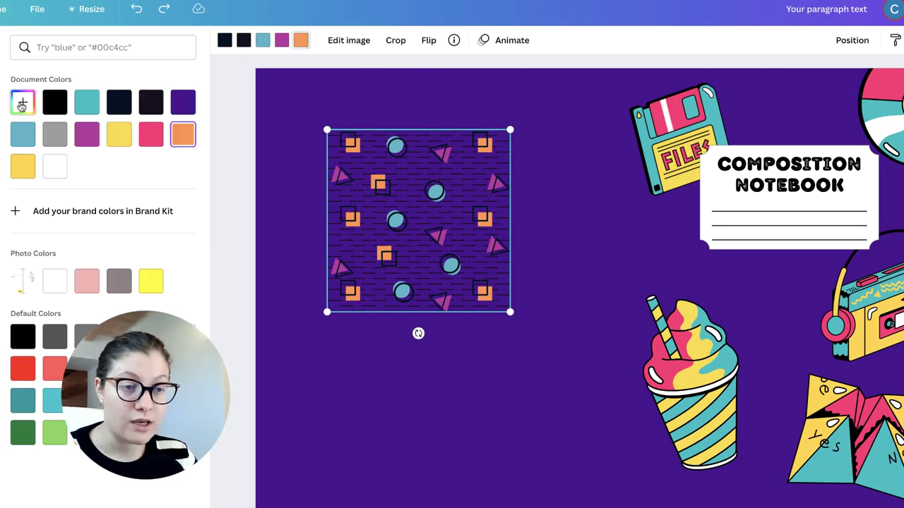
{"action": "left_click", "coordinate": [22, 104]}
{"action": "left_click", "coordinate": [168, 224]}
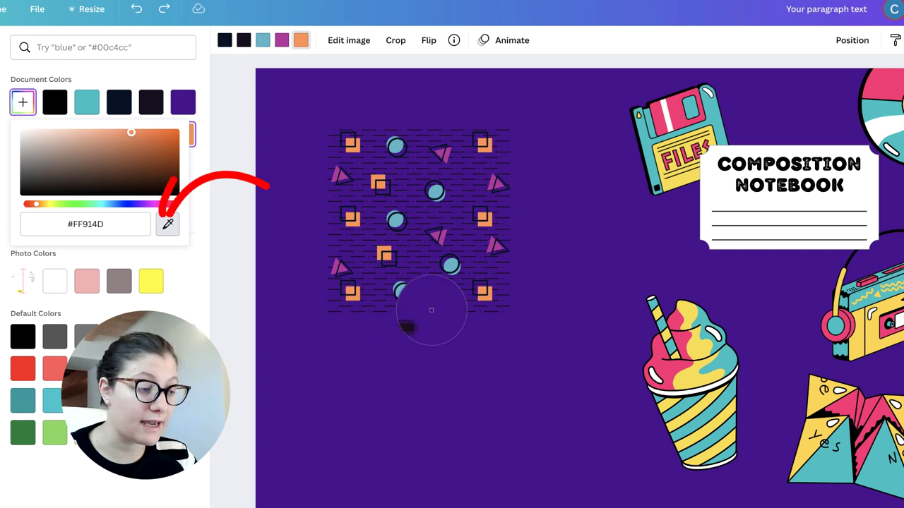
{"action": "left_click", "coordinate": [695, 356]}
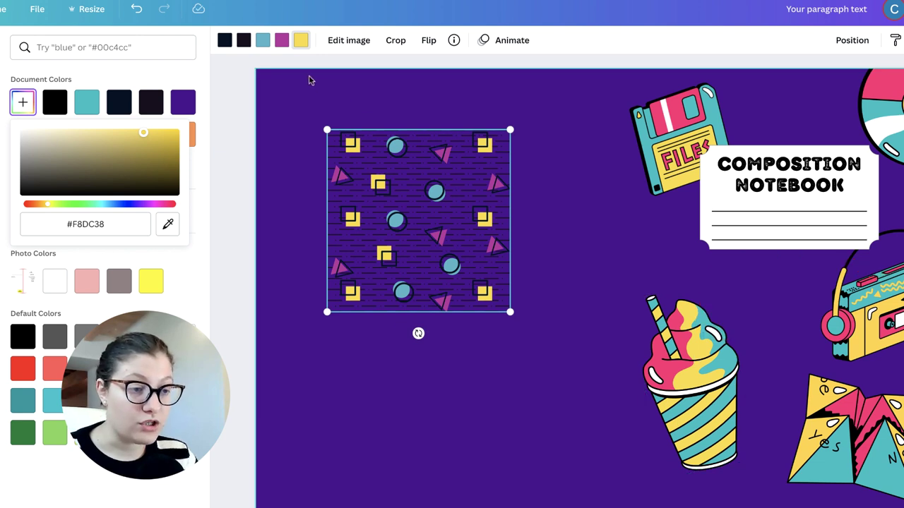
- Recolor the pattern's purple triangles to the pink sampled from the milkshake's swirl
{"action": "left_click", "coordinate": [282, 42]}
{"action": "left_click", "coordinate": [23, 102]}
{"action": "left_click", "coordinate": [167, 224]}
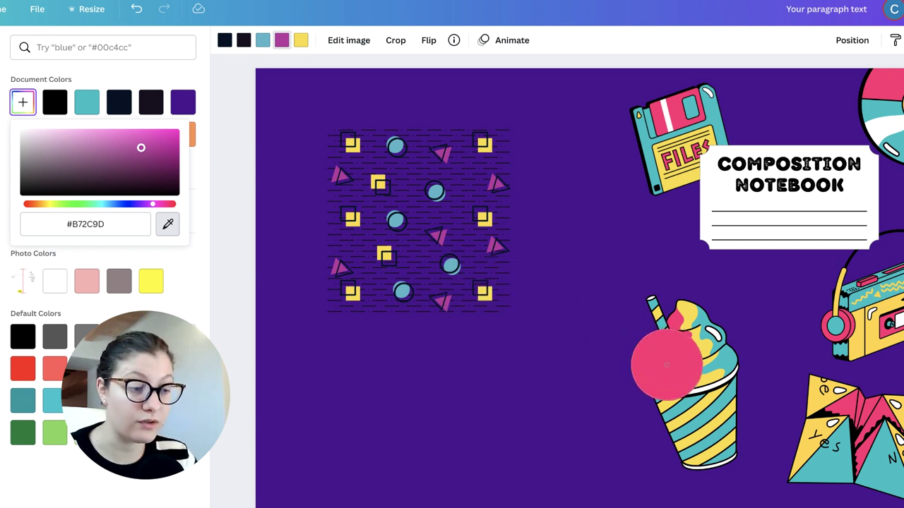
{"action": "left_click", "coordinate": [666, 365]}
- Recolor the pattern's circles to the teal #05BFC3 sampled from the paper fortune teller, and its dashed lines to the background's purple
{"action": "left_click", "coordinate": [261, 43]}
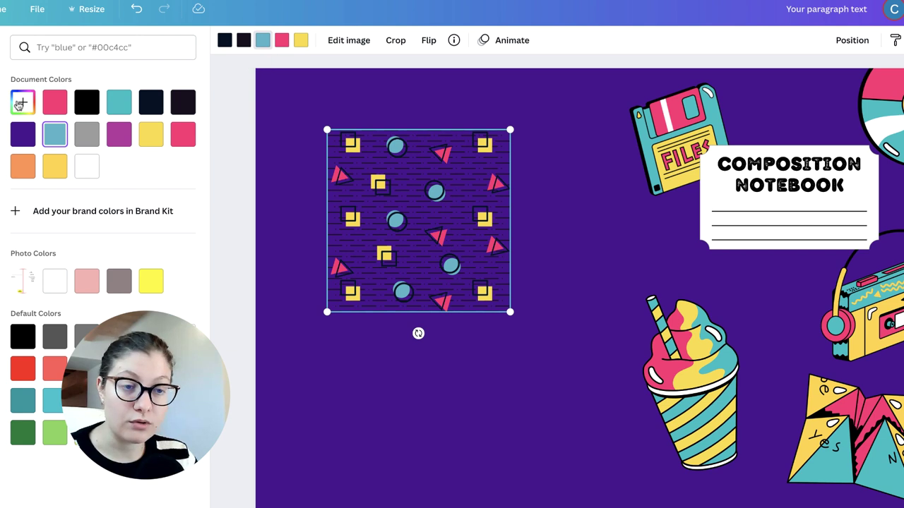
{"action": "left_click", "coordinate": [20, 104]}
{"action": "left_click", "coordinate": [167, 223]}
{"action": "left_click", "coordinate": [785, 417]}
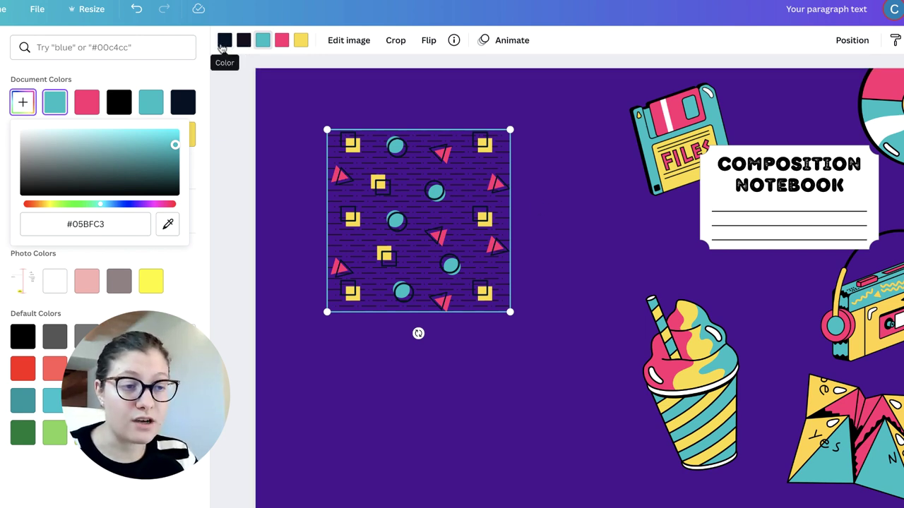
{"action": "left_click", "coordinate": [244, 40]}
{"action": "left_click", "coordinate": [54, 134]}
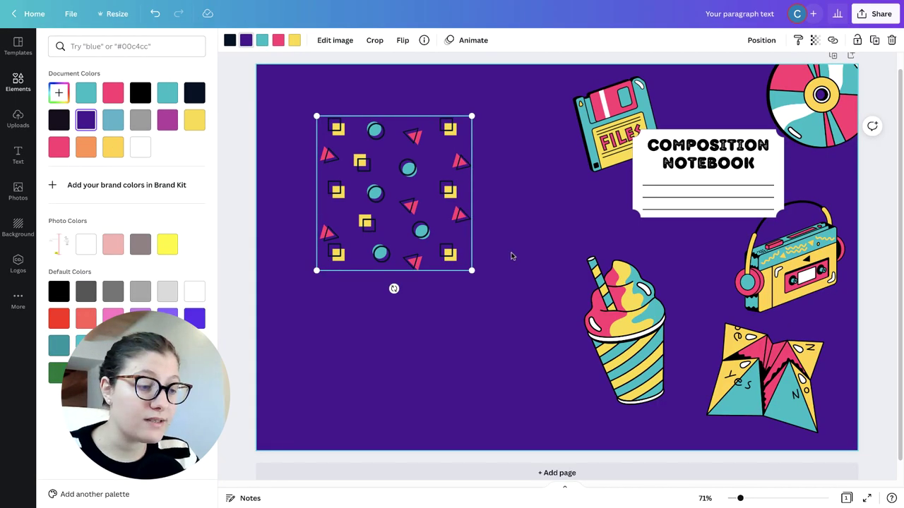
- Align the pattern to the page's top-right corner and send it backward behind the cover artwork
{"action": "left_click_drag", "start_coordinate": [452, 240], "coordinate": [812, 198]}
{"action": "left_click", "coordinate": [761, 41]}
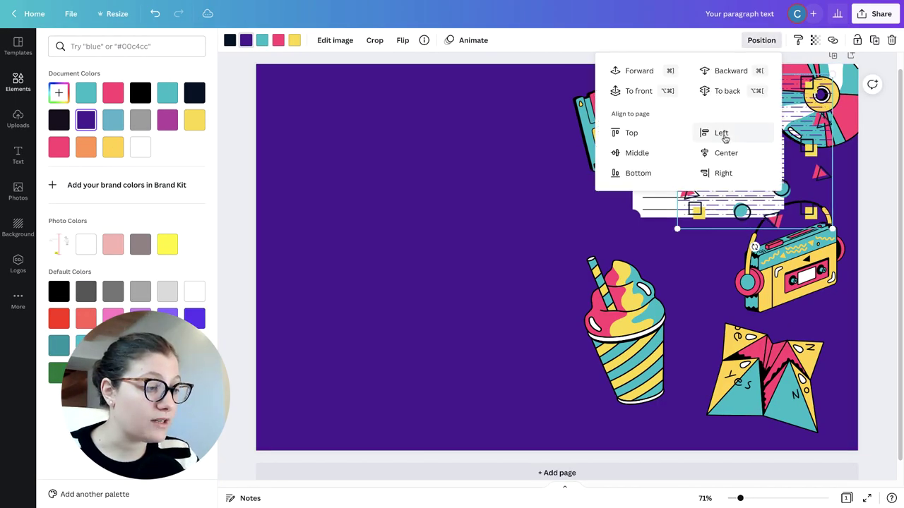
{"action": "left_click", "coordinate": [718, 173]}
{"action": "left_click", "coordinate": [631, 134]}
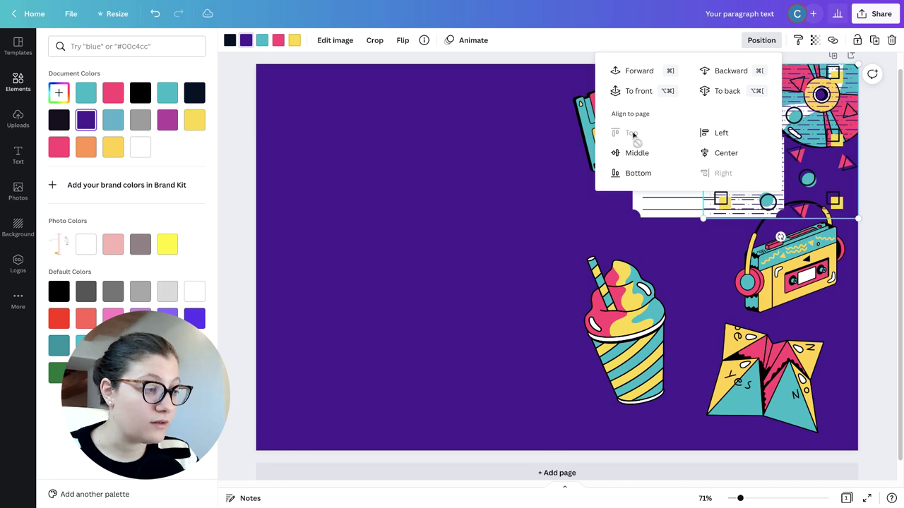
{"action": "left_click", "coordinate": [717, 71]}
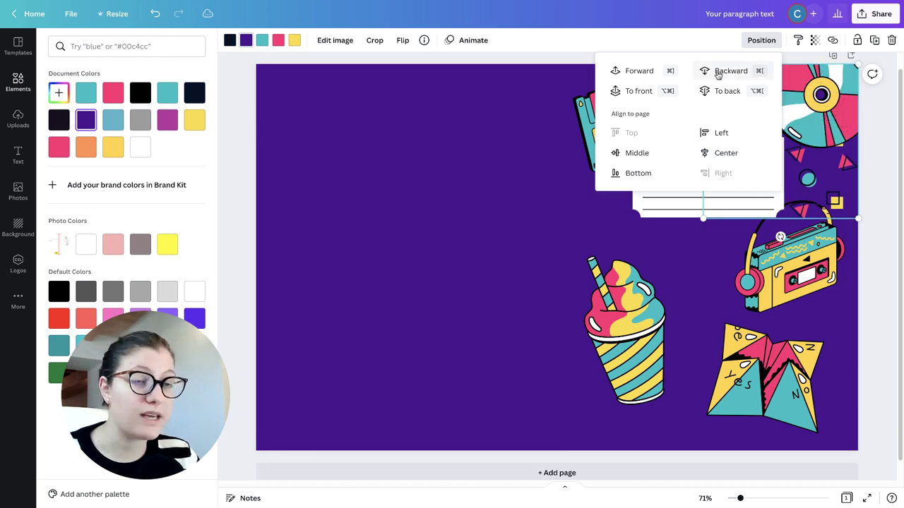
- Shrink the pattern into a smaller tile, keeping it anchored in the page's top-right corner
{"action": "left_click_drag", "start_coordinate": [740, 499], "coordinate": [738, 499]}
{"action": "left_click", "coordinate": [684, 224]}
{"action": "left_click_drag", "start_coordinate": [679, 229], "coordinate": [718, 200]}
{"action": "left_click_drag", "start_coordinate": [719, 200], "coordinate": [717, 199]}
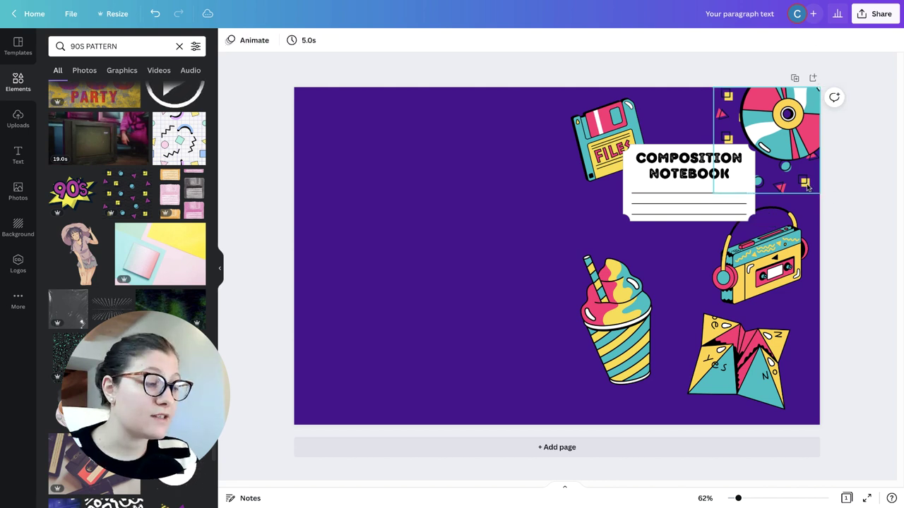
- Duplicate the pattern tile side by side until five tiles fill the top row across the full cover
{"action": "left_click_drag", "start_coordinate": [806, 185], "coordinate": [699, 185]}
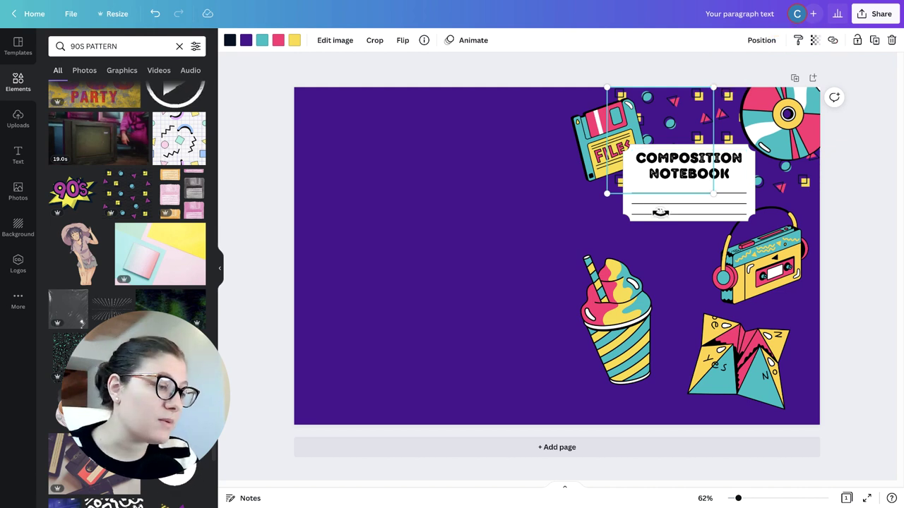
{"action": "left_click_drag", "start_coordinate": [660, 212], "coordinate": [598, 119]}
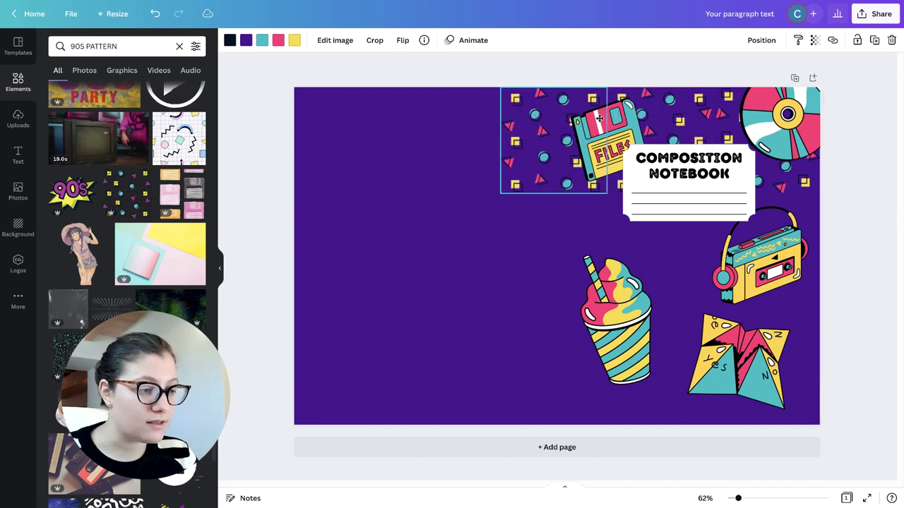
{"action": "key", "text": "ctrl+d"}
{"action": "key", "text": "ctrl+d"}
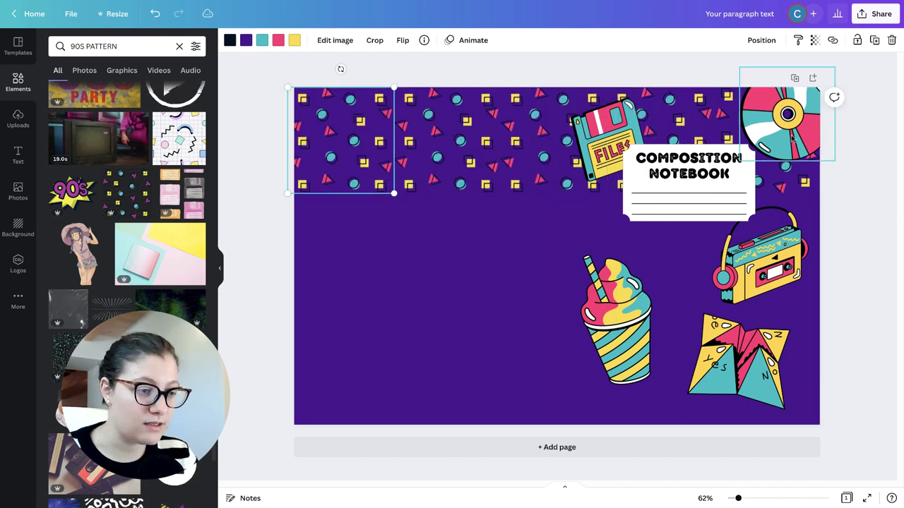
- Select all five tiles of the top row, duplicate them and place the copies directly below as a second row
{"action": "left_click", "coordinate": [443, 163], "text": "shift"}
{"action": "left_click", "coordinate": [547, 163], "text": "shift"}
{"action": "left_click", "coordinate": [674, 106], "text": "shift"}
{"action": "left_click", "coordinate": [784, 180], "text": "shift"}
{"action": "key", "text": "ctrl+d"}
{"action": "left_click_drag", "start_coordinate": [719, 208], "coordinate": [720, 207]}
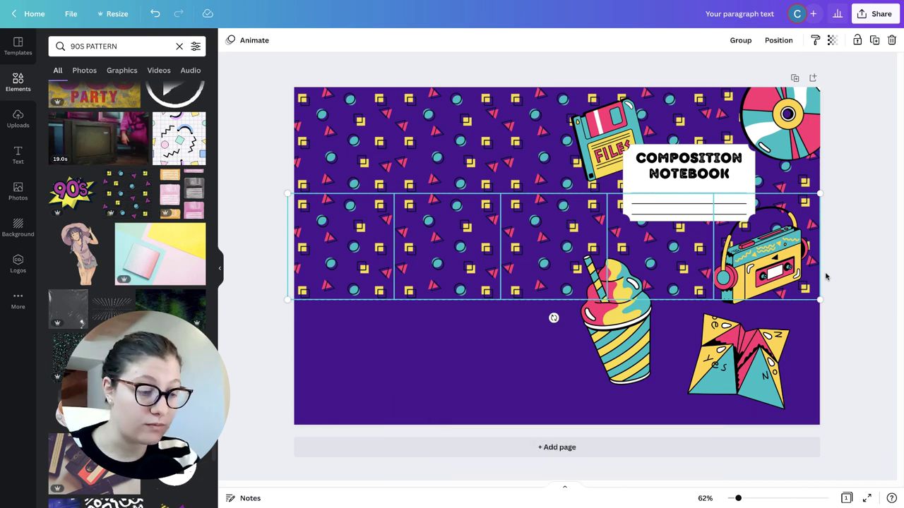
- Add two more copies of the pattern row below to cover the page down to its bottom edge
{"action": "key", "text": "shift+Down"}
{"action": "key", "text": "shift+Down"}
{"action": "key", "text": "shift+Down"}
{"action": "key", "text": "shift+Down"}
{"action": "key", "text": "shift+Down"}
{"action": "key", "text": "shift+Down"}
{"action": "key", "text": "shift+Down"}
{"action": "key", "text": "shift+Down"}
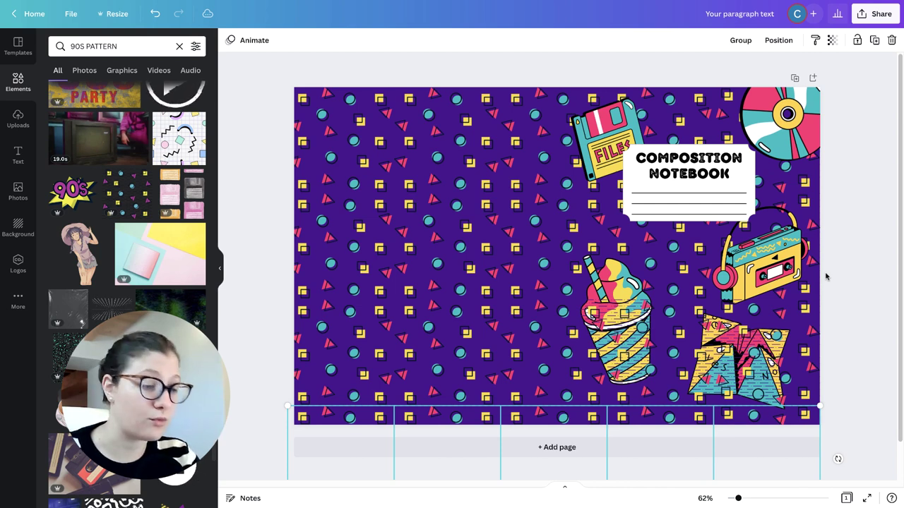
- Group all four rows of pattern tiles and send the group backward behind the label and illustrations
{"action": "left_click_drag", "start_coordinate": [480, 474], "coordinate": [480, 367]}
{"action": "left_click", "coordinate": [785, 295], "text": "shift"}
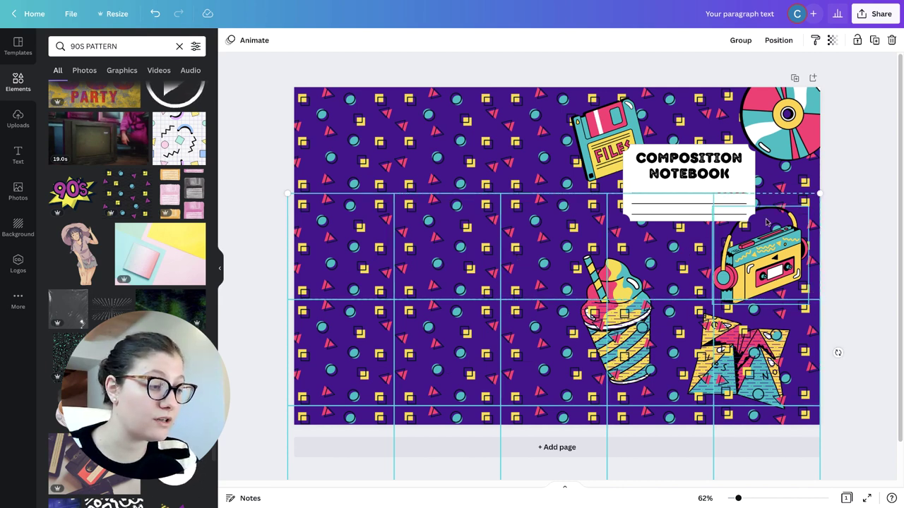
{"action": "left_click", "coordinate": [731, 138], "text": "shift"}
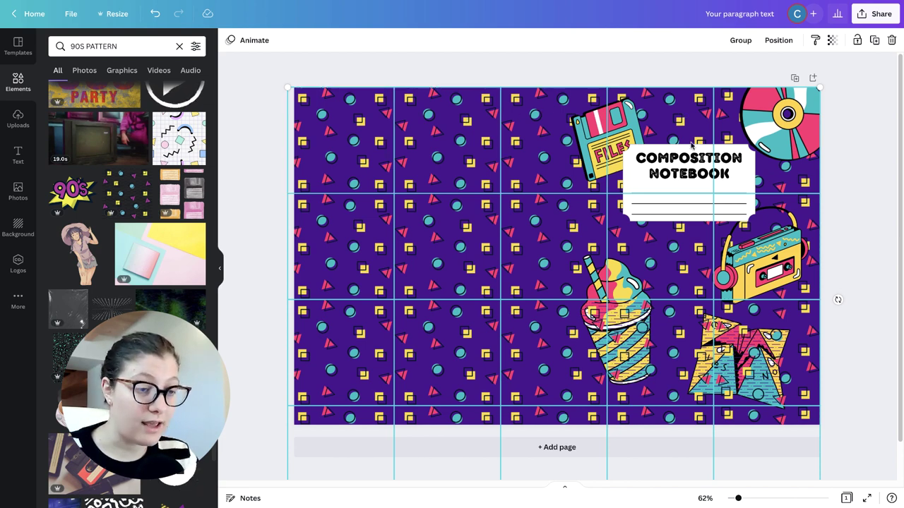
{"action": "left_click", "coordinate": [741, 43]}
{"action": "left_click", "coordinate": [747, 42]}
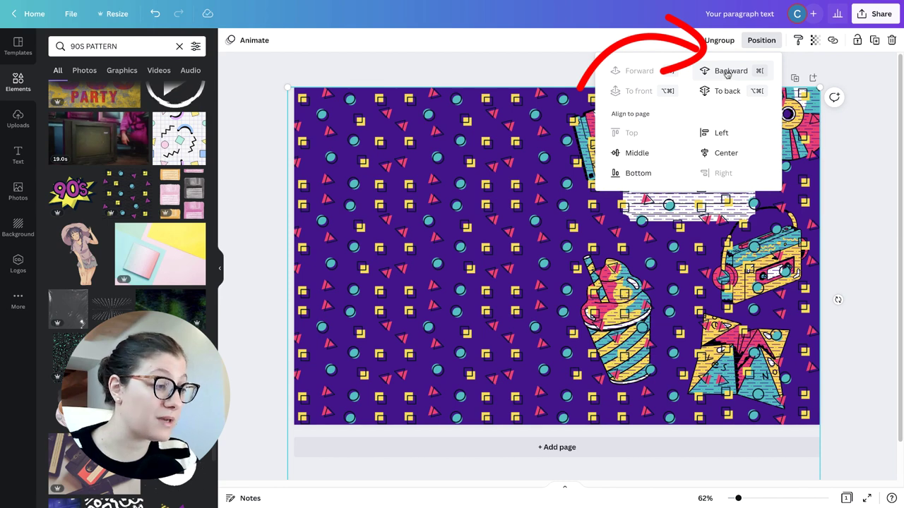
{"action": "left_click", "coordinate": [726, 71]}
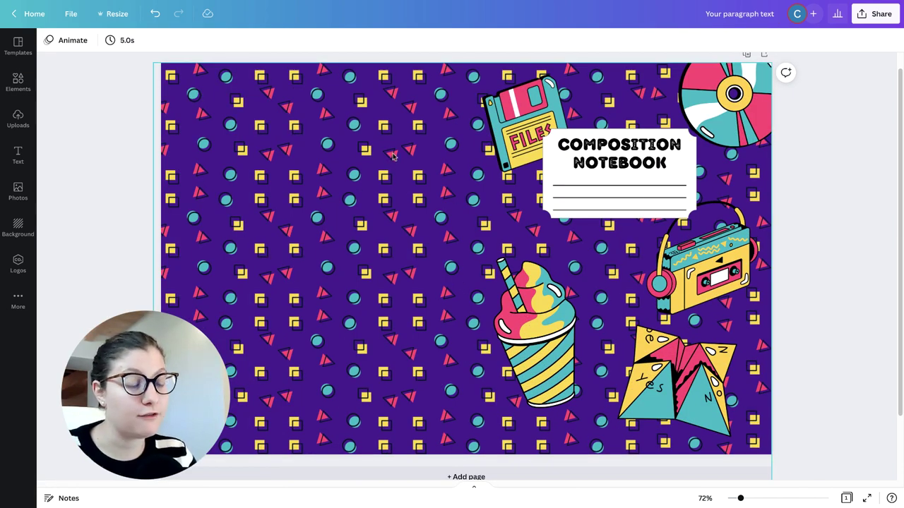
- Cut the grouped pattern from the cover and undo the cut
{"action": "left_click", "coordinate": [367, 152]}
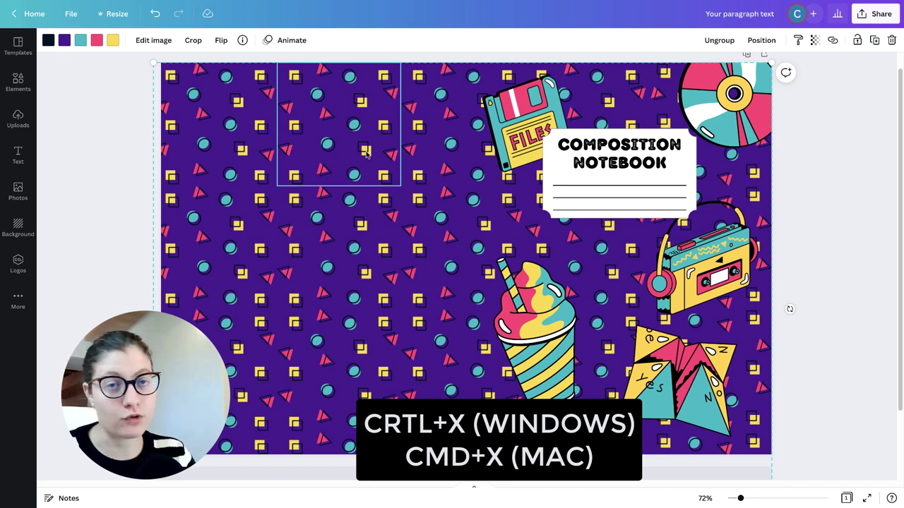
{"action": "key", "text": "ctrl+x"}
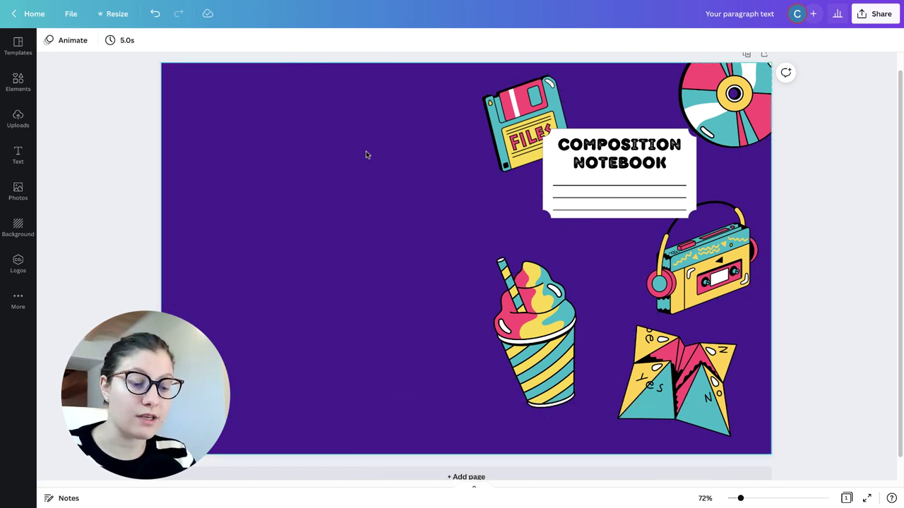
{"action": "key", "text": "ctrl+z"}
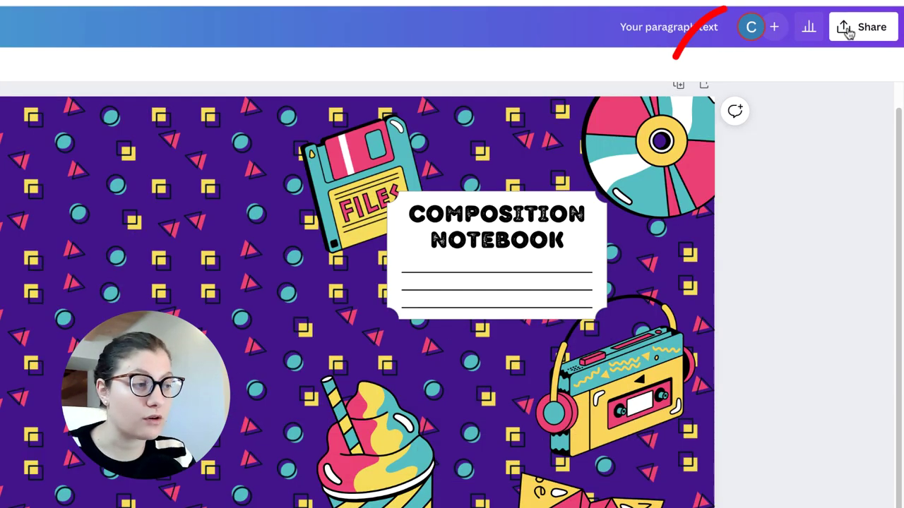
- Open the cover's download settings and set the file type to PDF Print
{"action": "left_click", "coordinate": [878, 14]}
{"action": "left_click", "coordinate": [687, 391]}
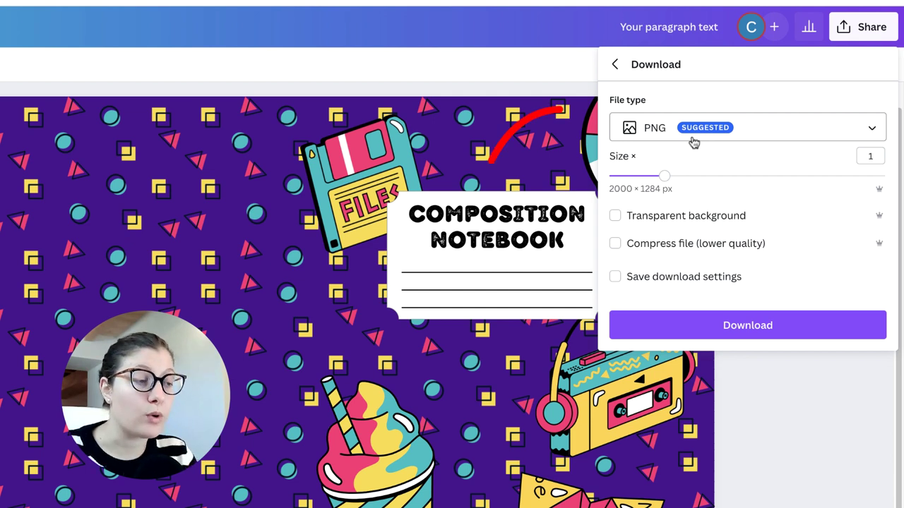
{"action": "left_click", "coordinate": [670, 130]}
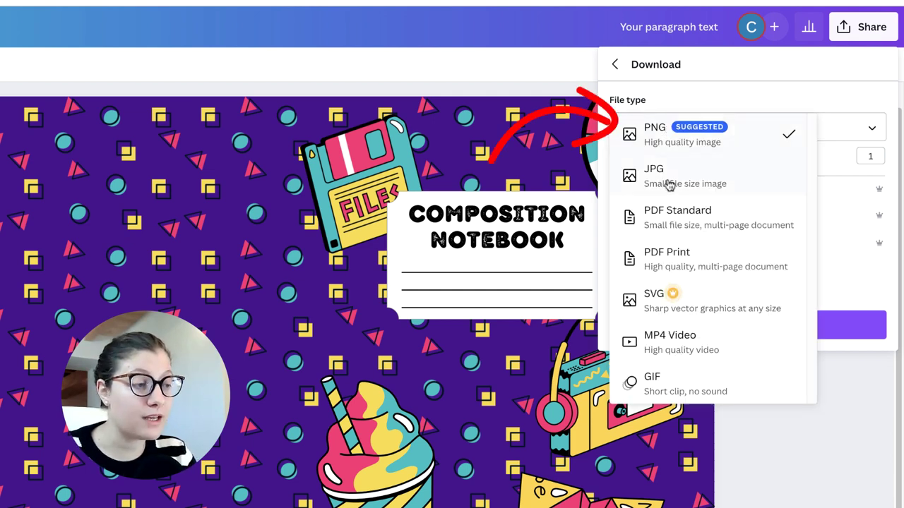
{"action": "left_click", "coordinate": [681, 260]}
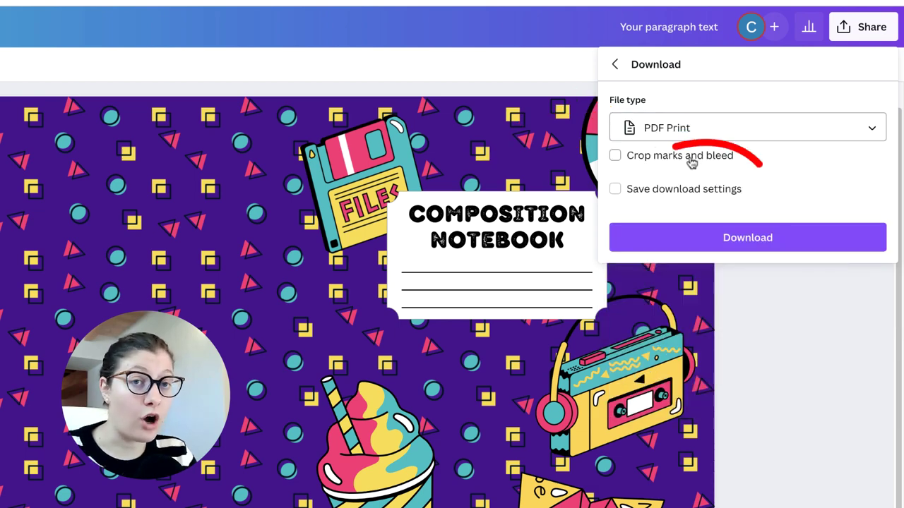
- Download the cover as a print-quality PDF without crop marks and bleed
{"action": "left_click", "coordinate": [748, 238]}
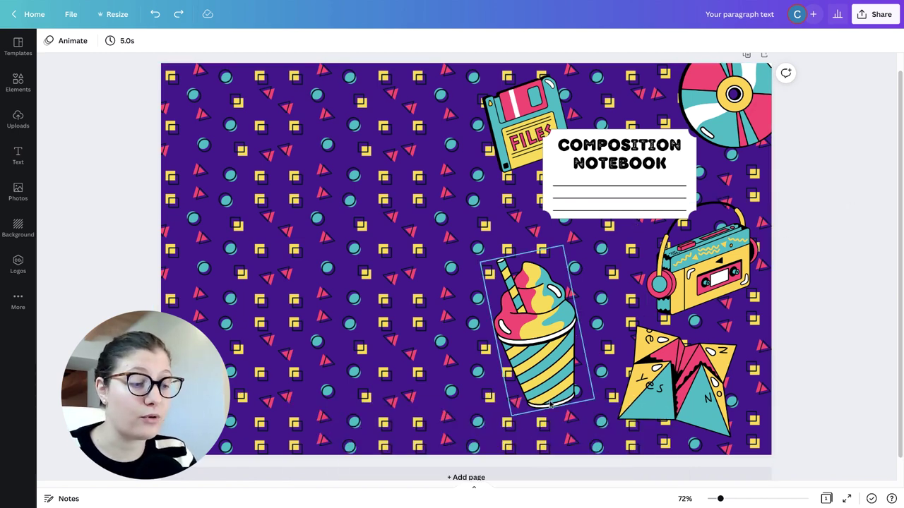
- Add a second page with a black background and copy the Composition Notebook label with its lines onto it
{"action": "scroll", "coordinate": [473, 466], "scroll_direction": "down", "scroll_amount": 1}
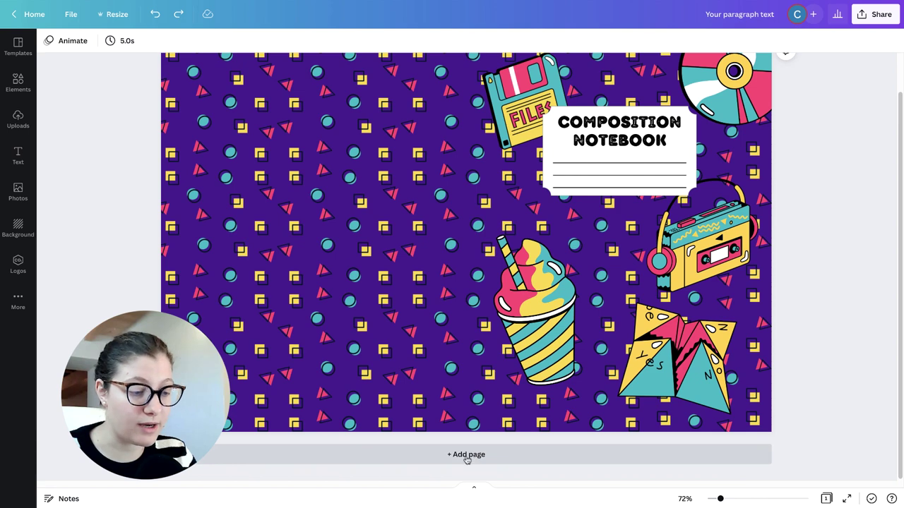
{"action": "left_click", "coordinate": [467, 458]}
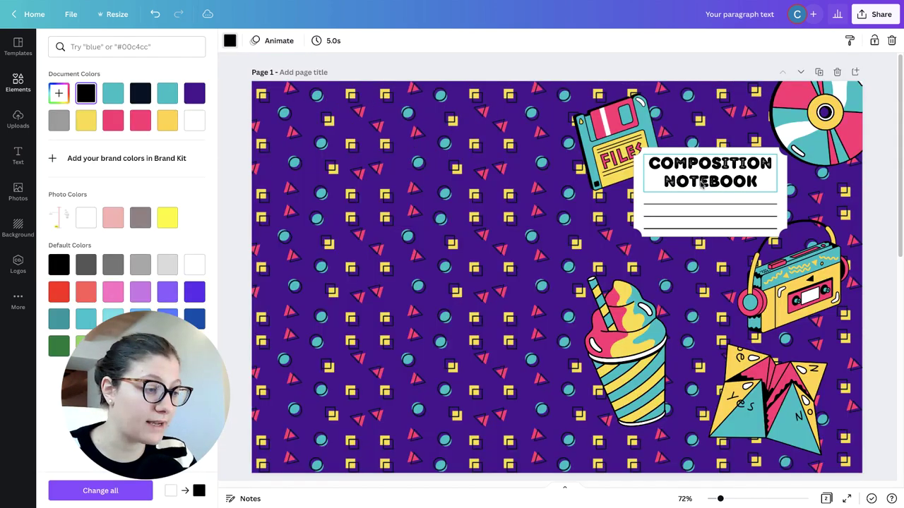
{"action": "left_click", "coordinate": [666, 208]}
{"action": "left_click", "coordinate": [667, 233]}
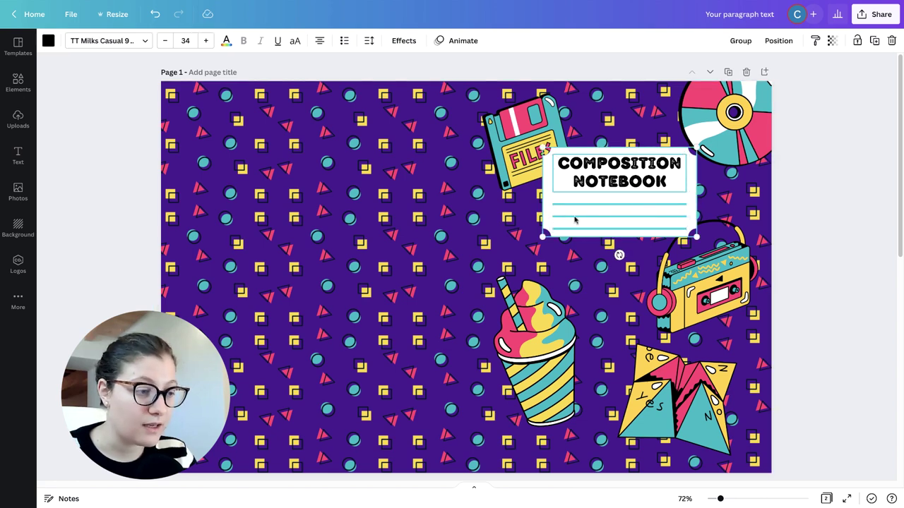
{"action": "scroll", "coordinate": [584, 219], "scroll_direction": "down", "scroll_amount": 6}
{"action": "key", "text": "ctrl+v"}
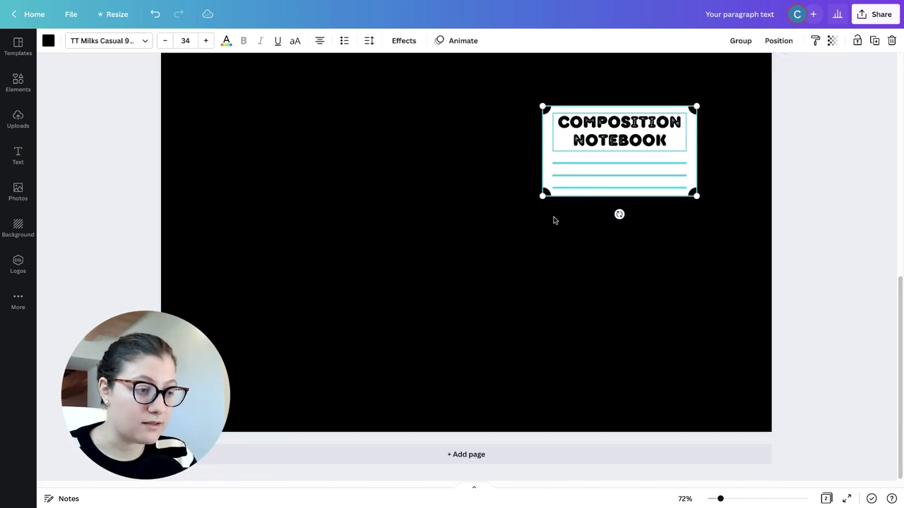
{"action": "left_click", "coordinate": [791, 195]}
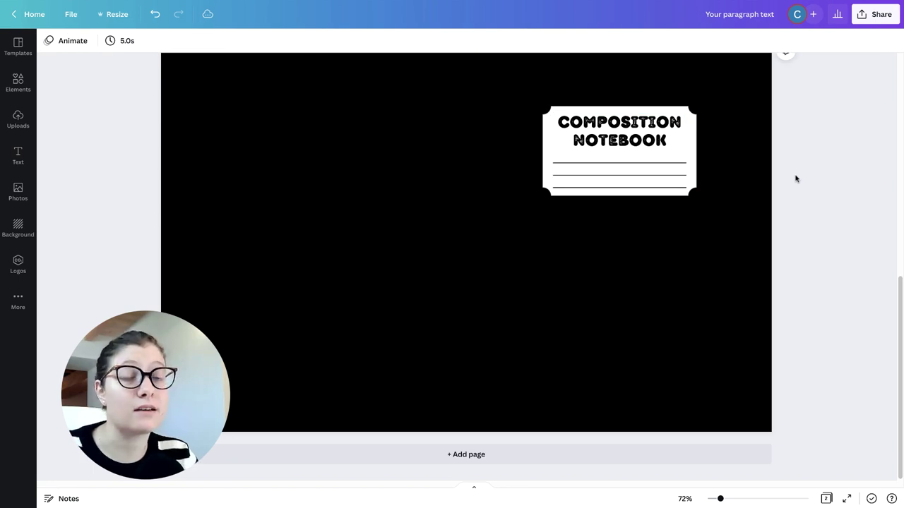
- Duplicate the black cover page and change the copy's background to teal
{"action": "scroll", "coordinate": [795, 178], "scroll_direction": "up", "scroll_amount": 3}
{"action": "left_click", "coordinate": [728, 185]}
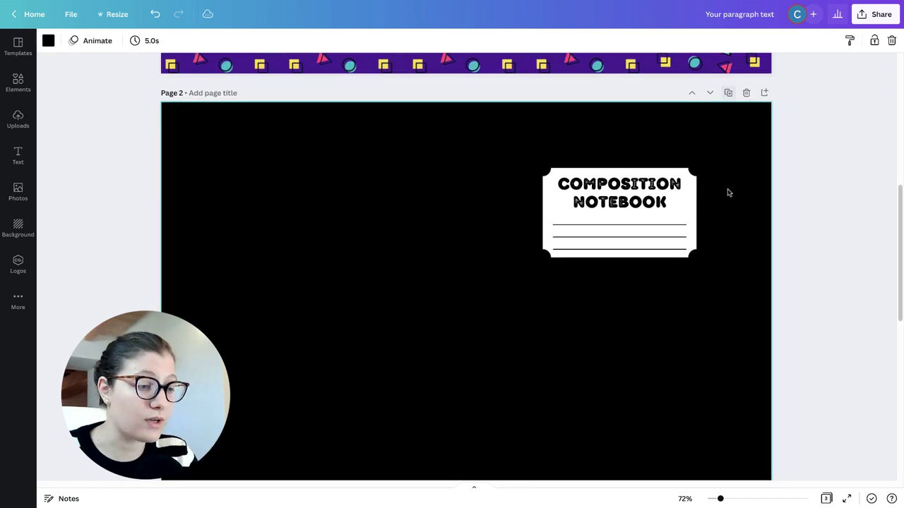
{"action": "left_click", "coordinate": [48, 40]}
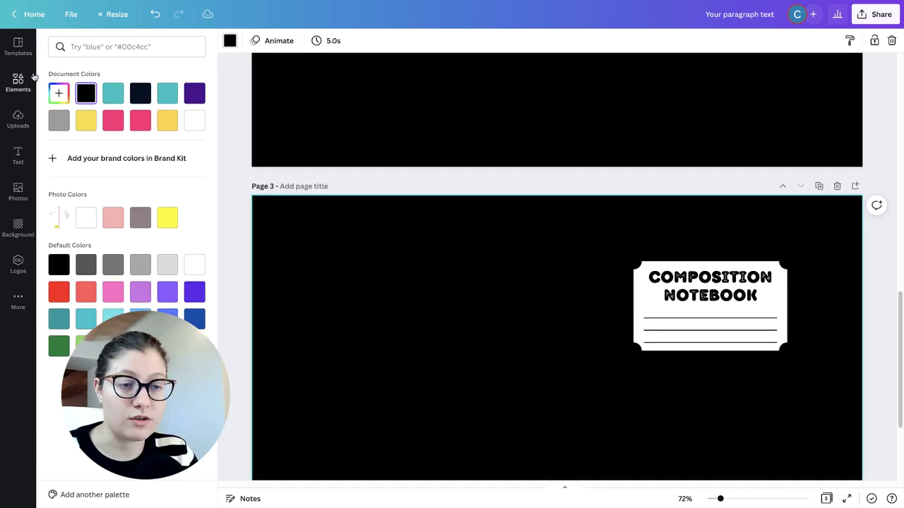
{"action": "left_click", "coordinate": [114, 94]}
{"action": "left_click", "coordinate": [425, 187]}
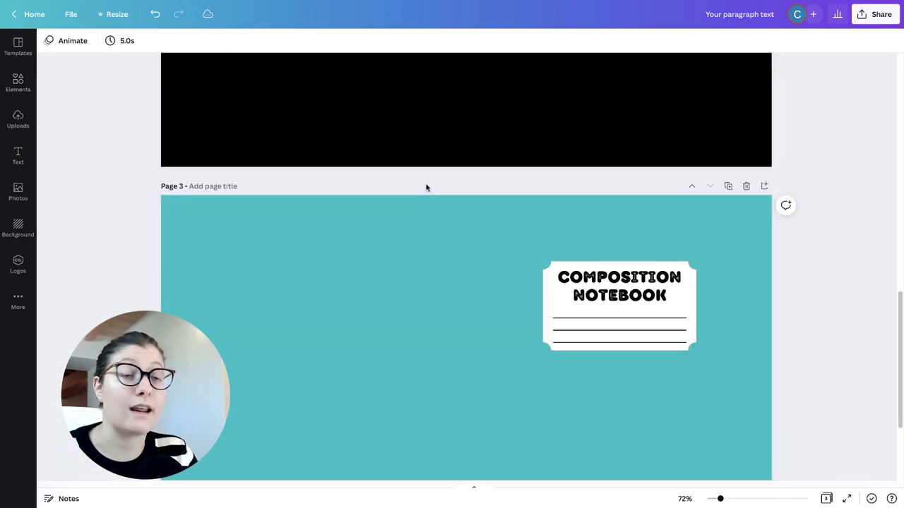
- Download all three cover pages as one PDF Print file
{"action": "scroll", "coordinate": [391, 177], "scroll_direction": "up", "scroll_amount": 10}
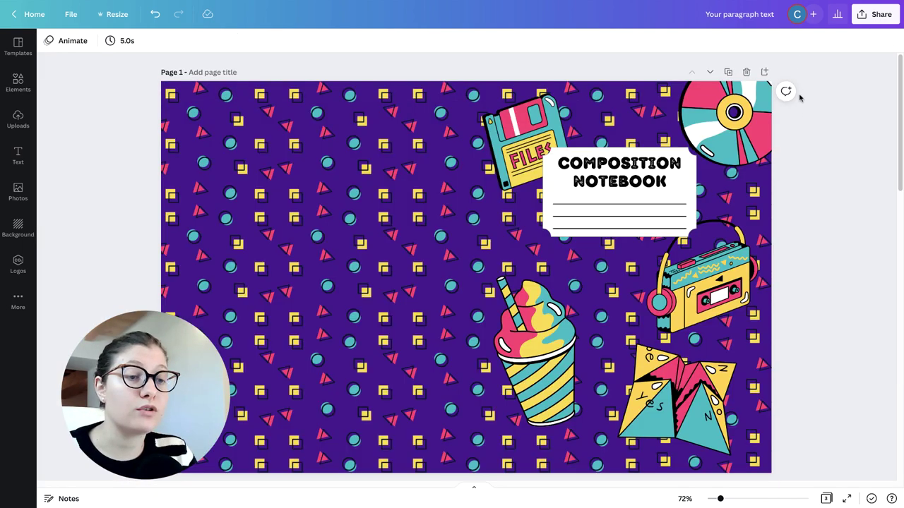
{"action": "left_click", "coordinate": [876, 14]}
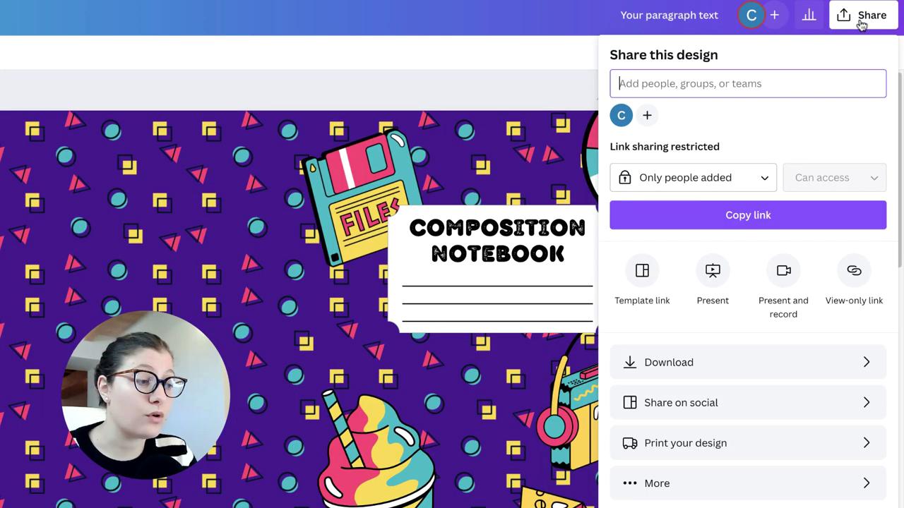
{"action": "left_click", "coordinate": [790, 258]}
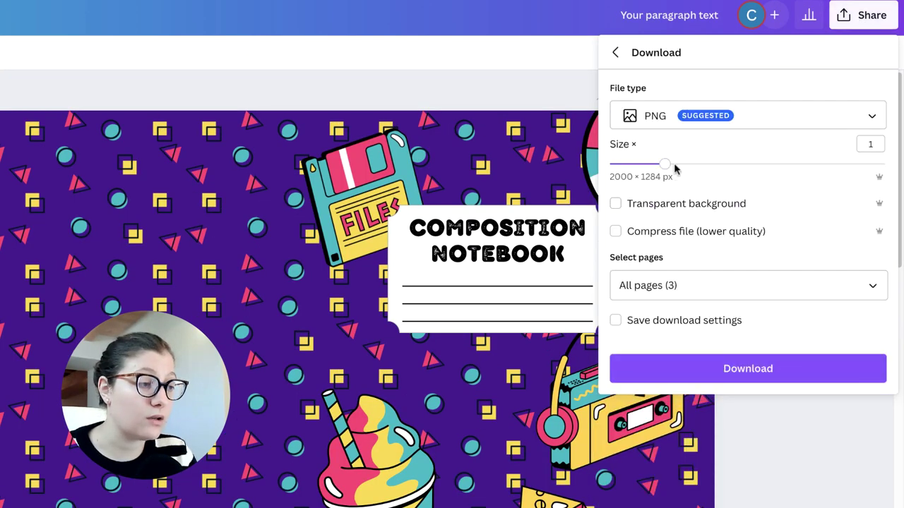
{"action": "left_click", "coordinate": [655, 119]}
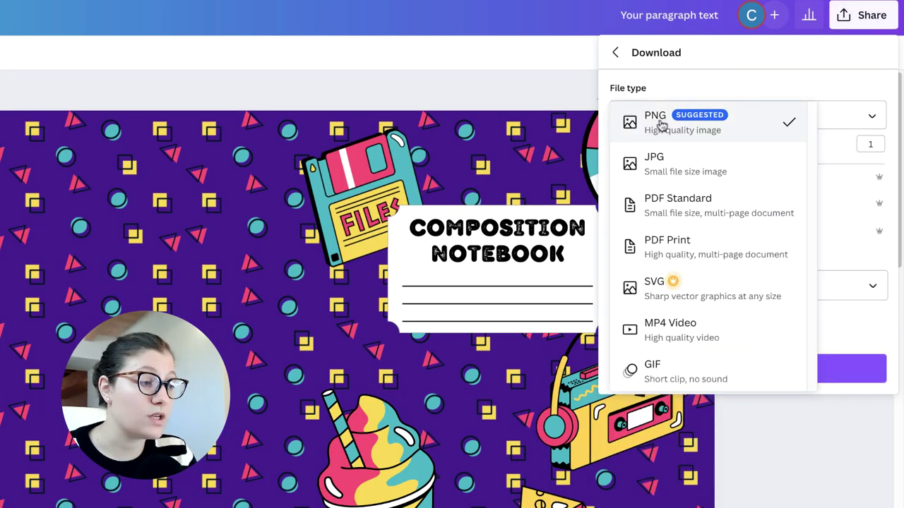
{"action": "left_click", "coordinate": [686, 242]}
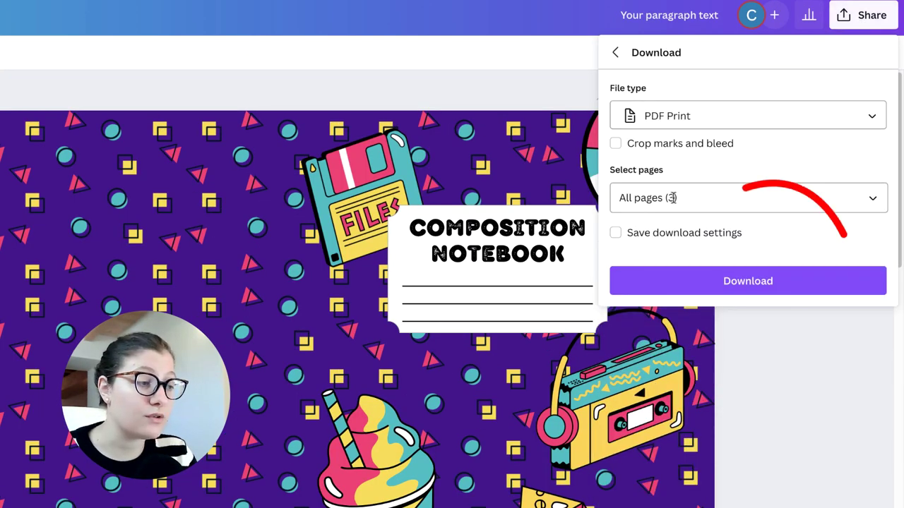
{"action": "left_click", "coordinate": [672, 200]}
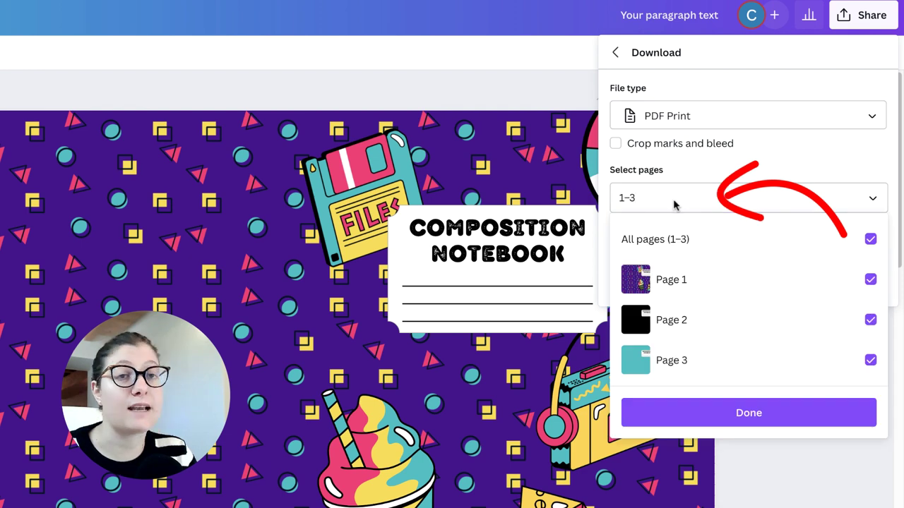
{"action": "left_click", "coordinate": [721, 160]}
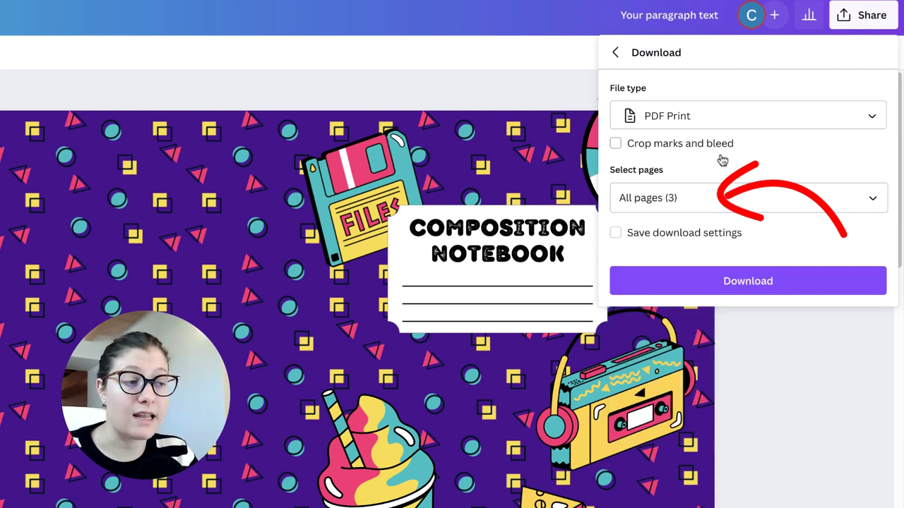
{"action": "left_click", "coordinate": [736, 280]}
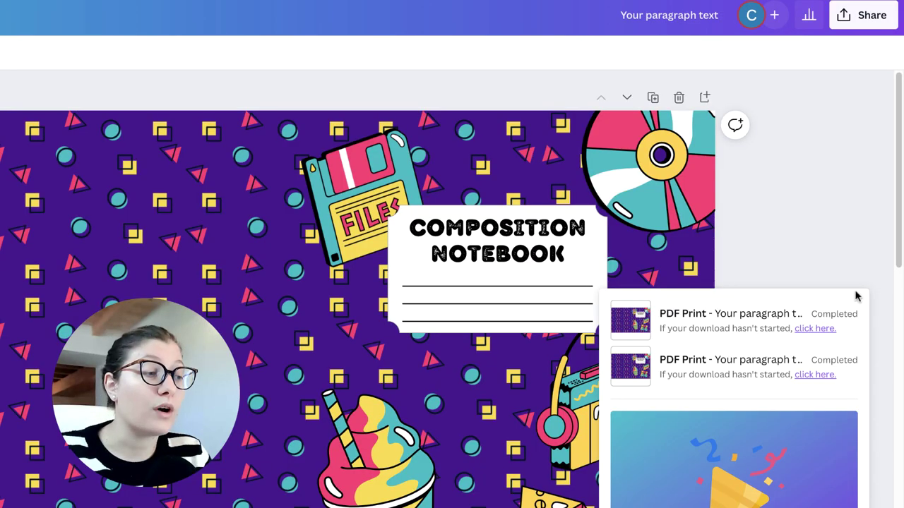
{"action": "left_click", "coordinate": [804, 187]}
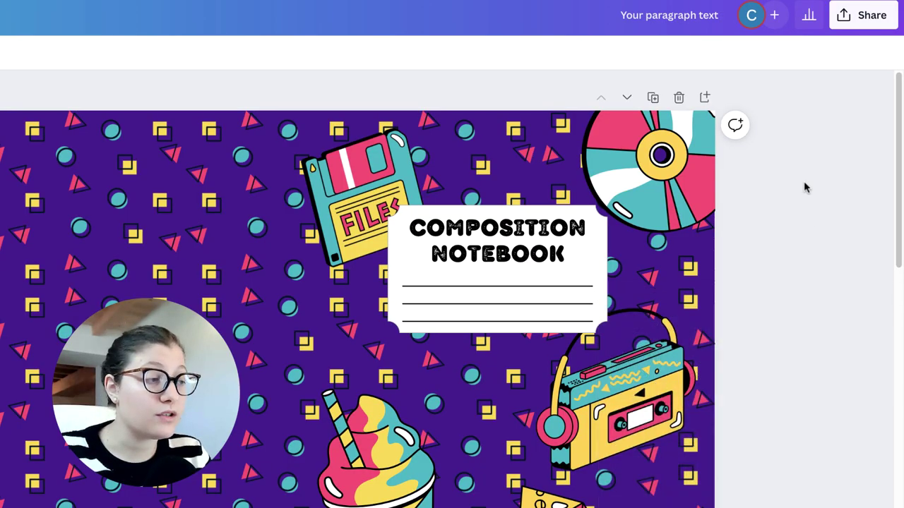
- Limit the PDF Print download to page 1 only
{"action": "left_click", "coordinate": [843, 27]}
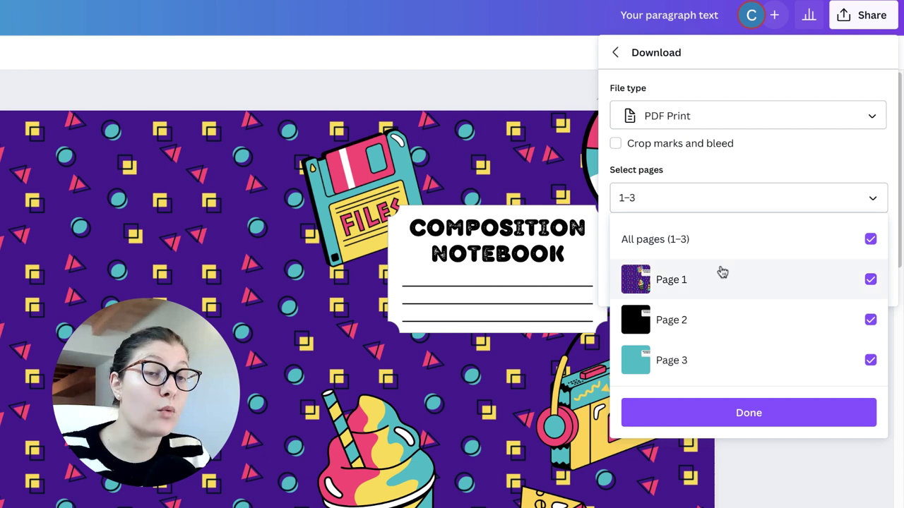
{"action": "left_click", "coordinate": [689, 295]}
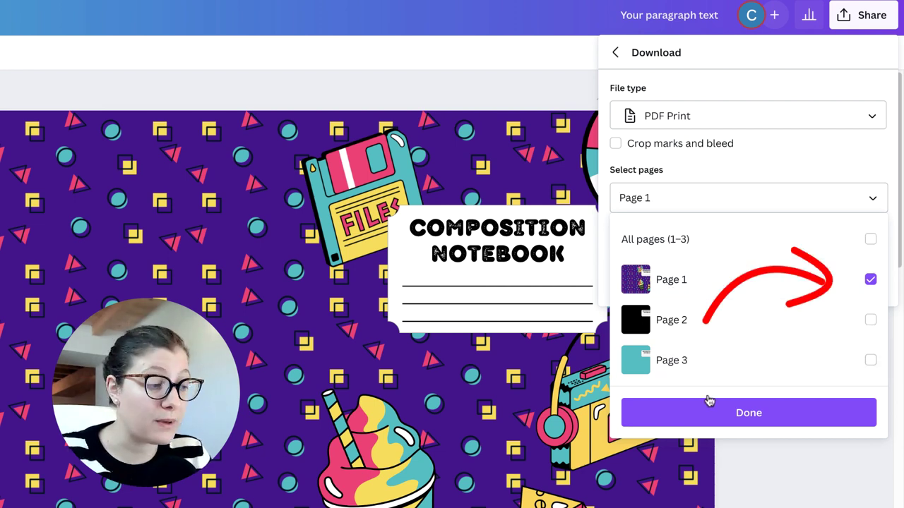
{"action": "left_click", "coordinate": [717, 416]}
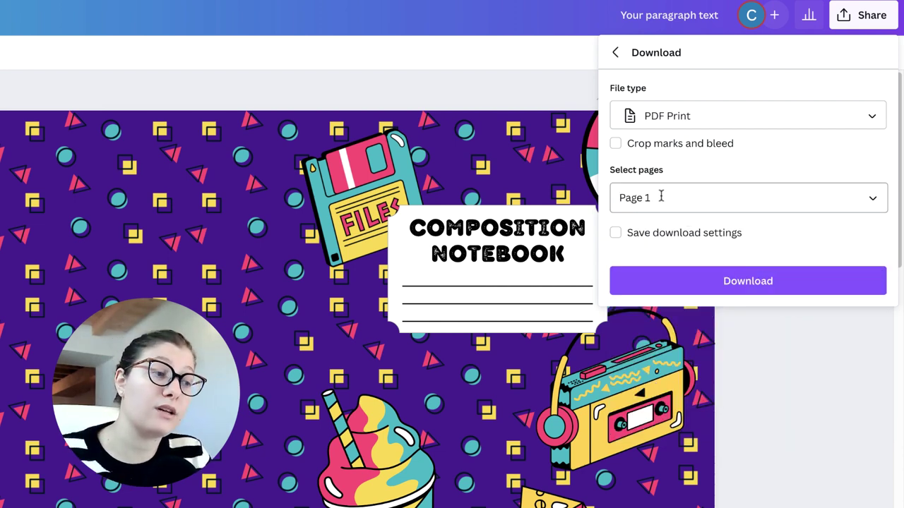
- Switch the download's page selection to page 2 only, and reselect all three pages
{"action": "left_click", "coordinate": [661, 197]}
{"action": "left_click", "coordinate": [676, 284]}
{"action": "left_click", "coordinate": [689, 325]}
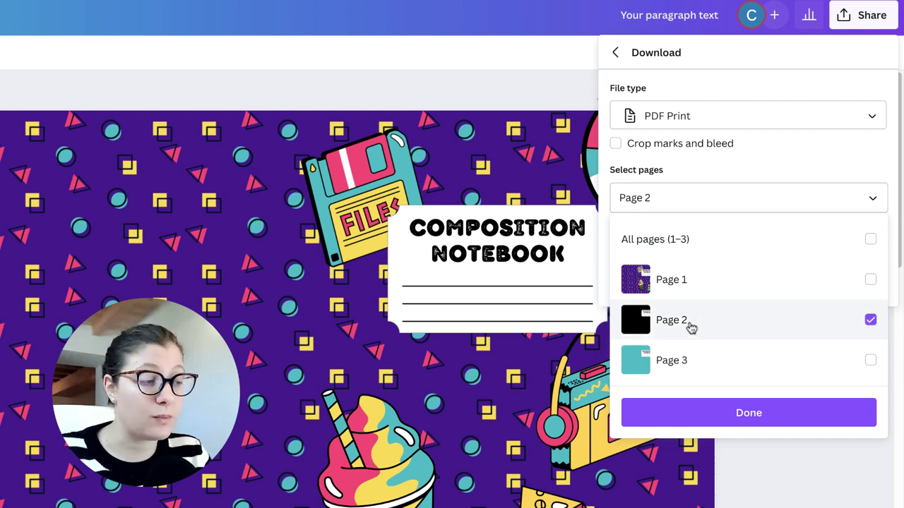
{"action": "left_click", "coordinate": [737, 413]}
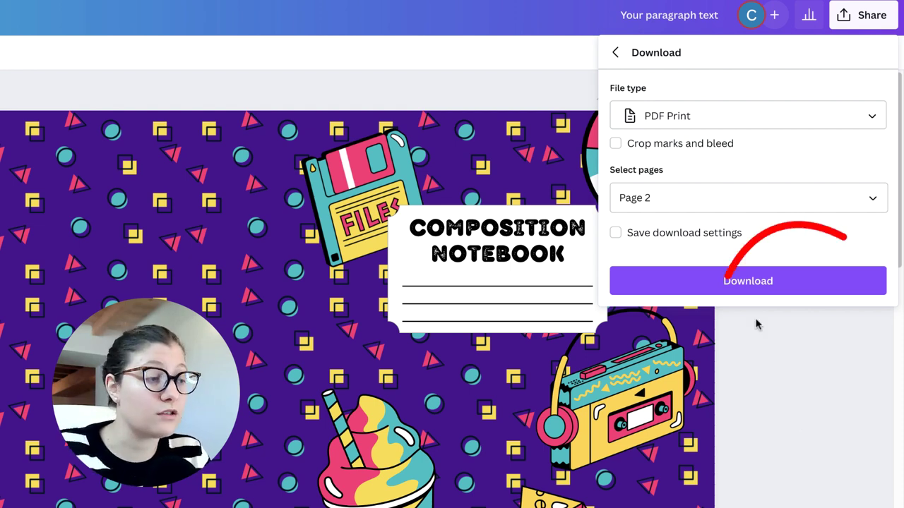
{"action": "left_click", "coordinate": [681, 201]}
{"action": "left_click", "coordinate": [680, 242]}
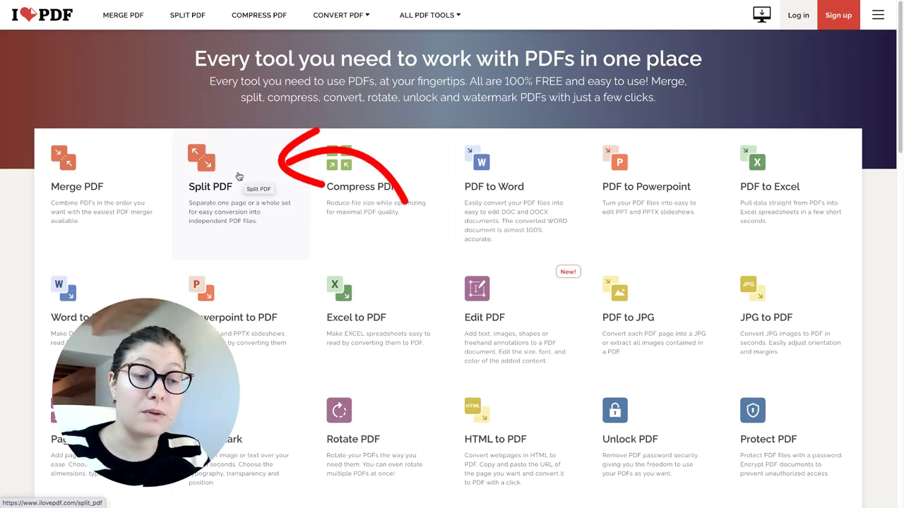
- In iLovePDF, load 3 covers.pdf into Split PDF and split it by fixed ranges of 1 page
{"action": "left_click", "coordinate": [238, 178]}
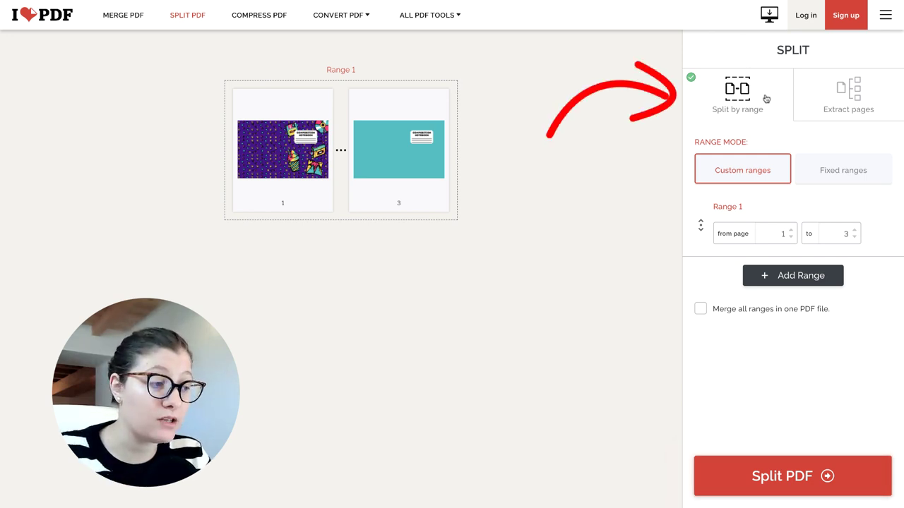
{"action": "left_click", "coordinate": [827, 176]}
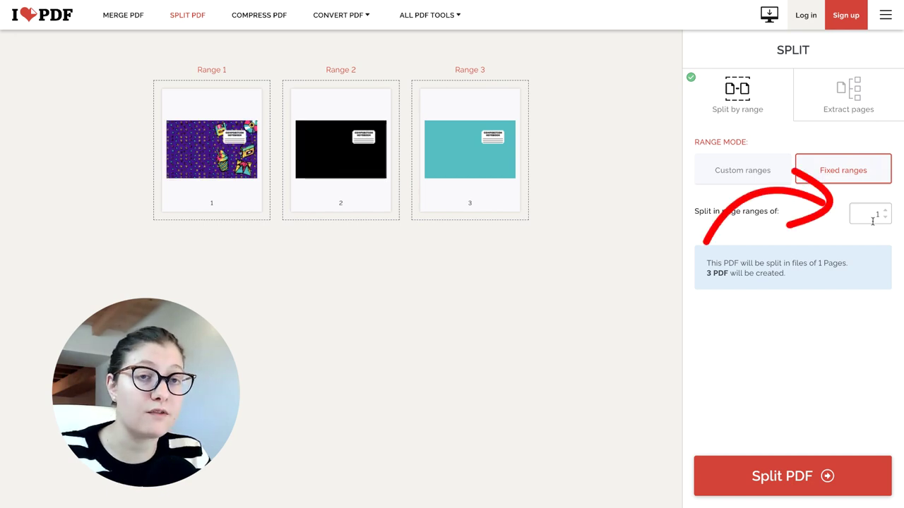
{"action": "left_click", "coordinate": [787, 478]}
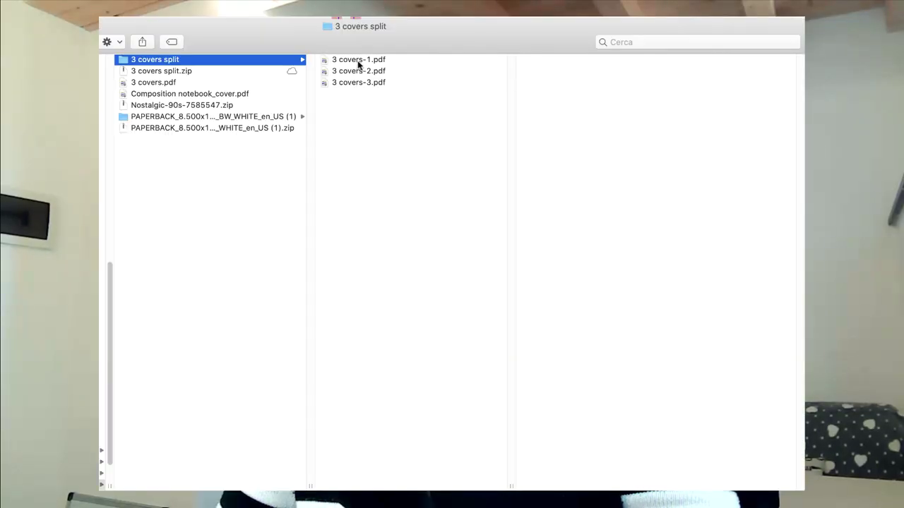
- Preview the split files 3 covers-1.pdf, 3 covers-2.pdf and 3 covers-3.pdf in the 3 covers split folder
{"action": "left_click", "coordinate": [359, 60]}
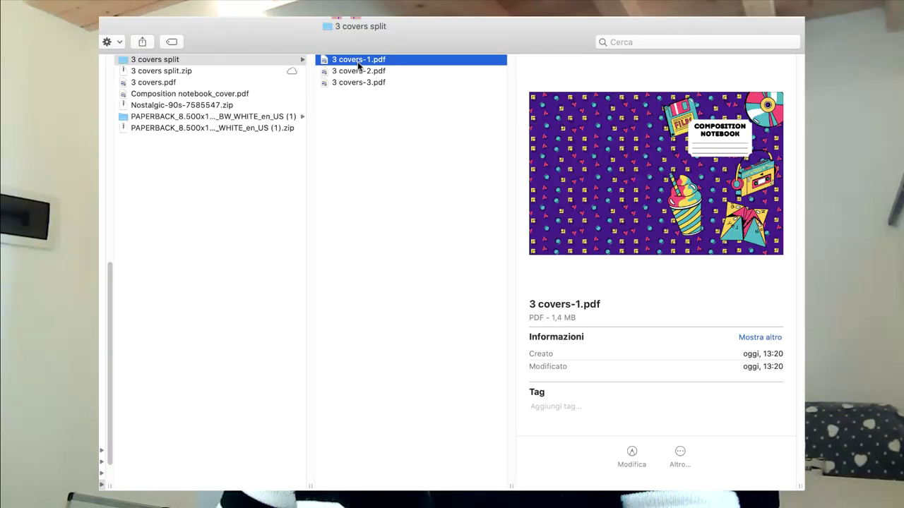
{"action": "left_click", "coordinate": [359, 71]}
{"action": "left_click", "coordinate": [352, 61]}
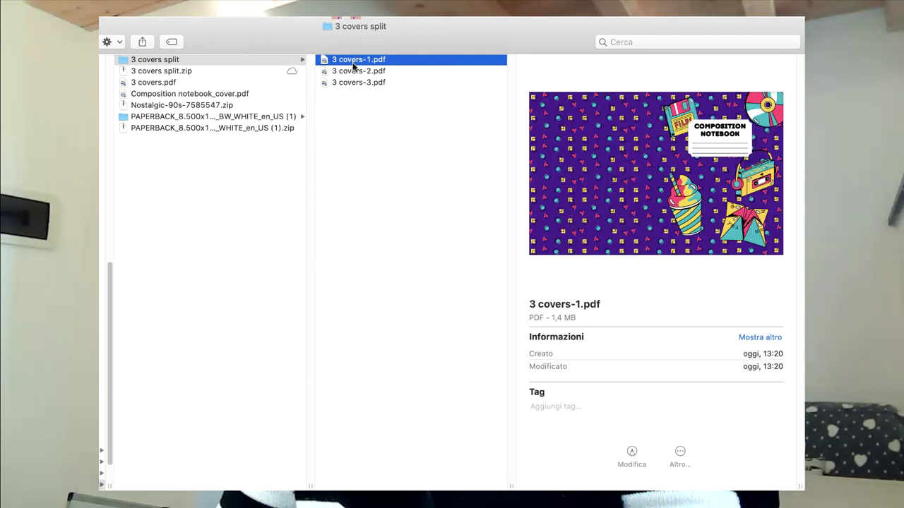
{"action": "left_click", "coordinate": [356, 74]}
{"action": "left_click", "coordinate": [357, 71]}
{"action": "left_click", "coordinate": [358, 83]}
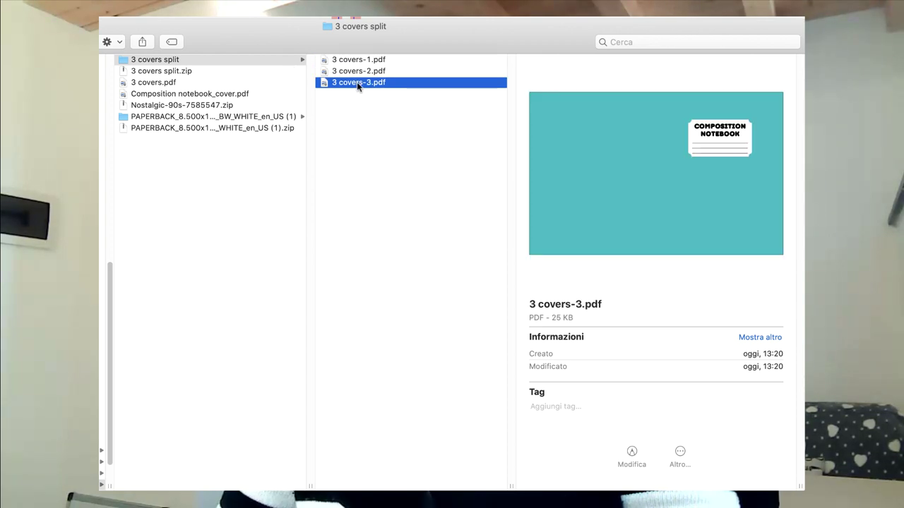